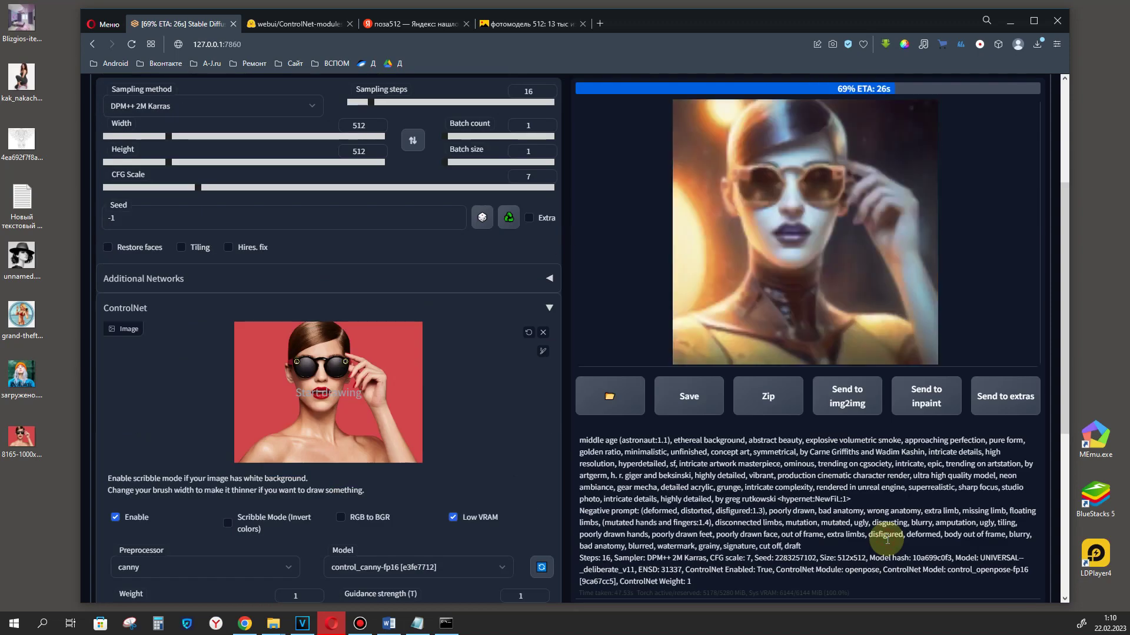
# Step: View the generated sunglasses portrait enlarged, then compare it with its canny edge map in the output gallery
pyautogui.click(758, 218)
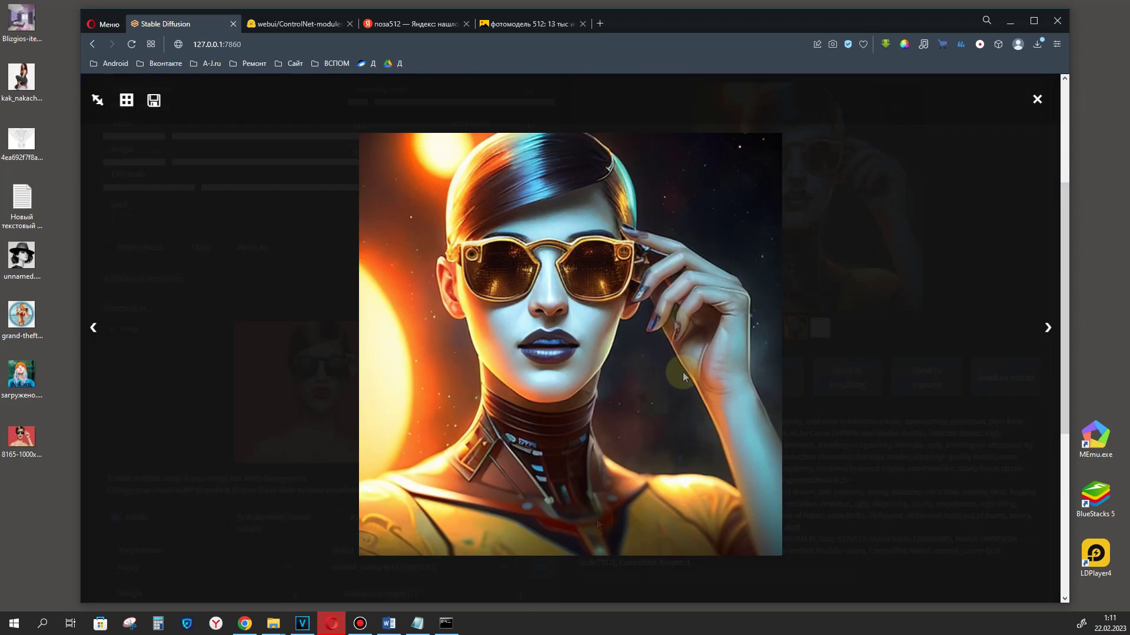
pyautogui.click(895, 323)
pyautogui.click(820, 328)
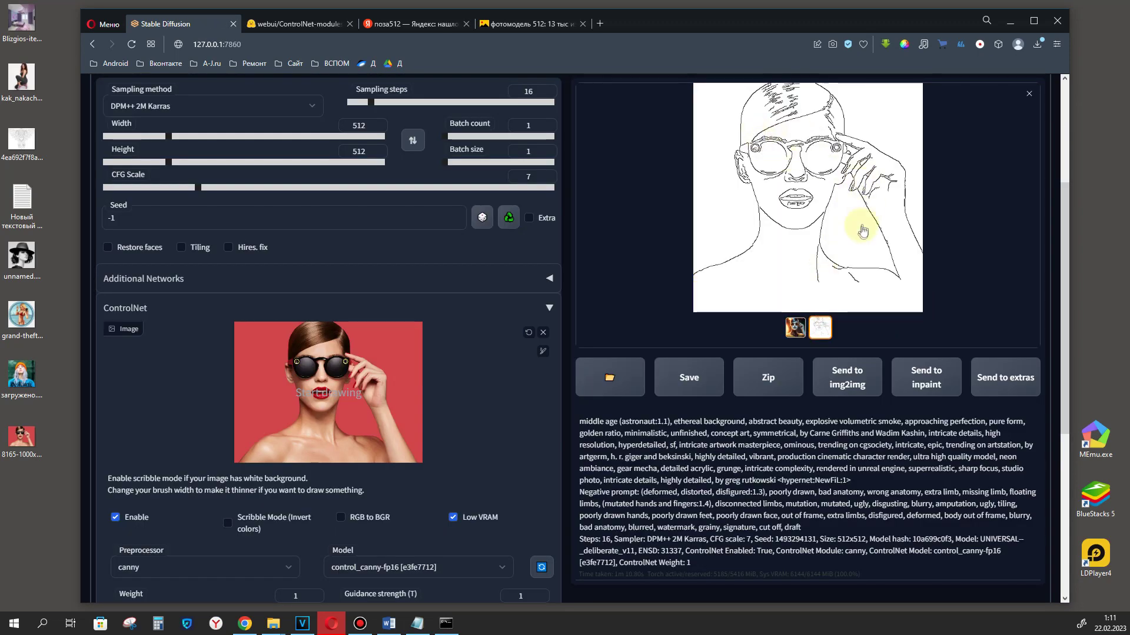
pyautogui.click(795, 328)
# Step: Load the grand-theft picture from the desktop as the ControlNet image and generate a new picture with the canny preprocessor
pyautogui.moveTo(26, 323); pyautogui.dragTo(328, 393)
pyautogui.scroll(1, 961, 411)
pyautogui.scroll(3, 961, 411)
pyautogui.click(912, 141)
pyautogui.scroll(-3, 858, 276)
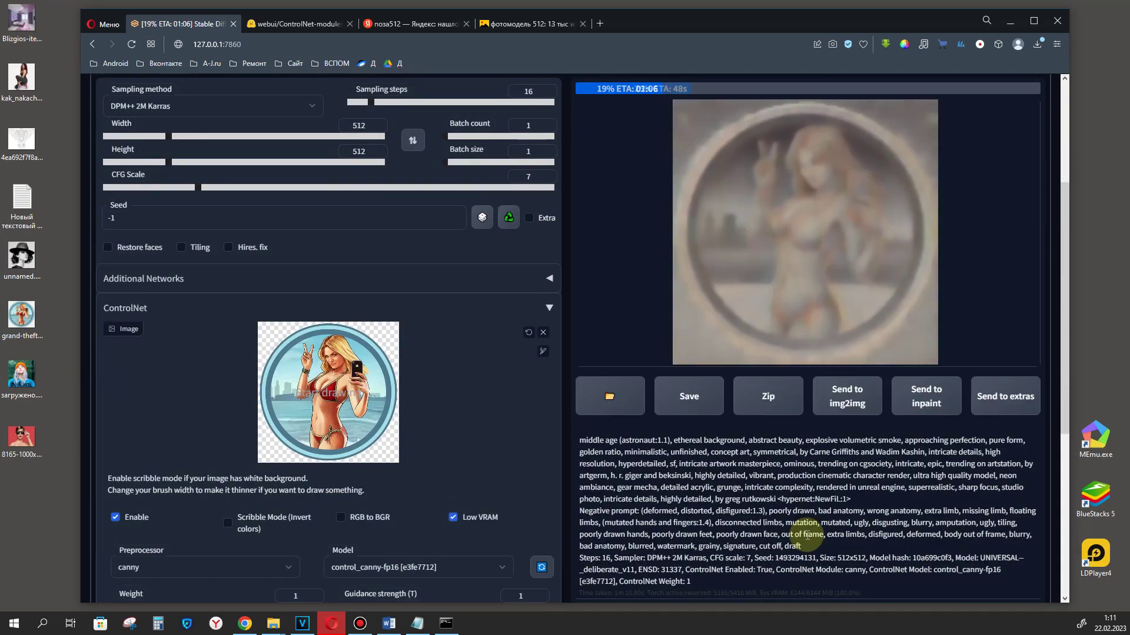
# Step: Examine the generated picture based on the grand-theft artwork and its edge map in the output gallery
pyautogui.click(803, 321)
pyautogui.click(807, 340)
pyautogui.click(811, 329)
pyautogui.click(802, 329)
# Step: Load the black-and-white photo of the woman in a hat from the desktop as the ControlNet image and generate a new picture
pyautogui.moveTo(21, 258); pyautogui.dragTo(360, 391)
pyautogui.scroll(5, 373, 573)
pyautogui.click(946, 117)
pyautogui.scroll(-5, 882, 294)
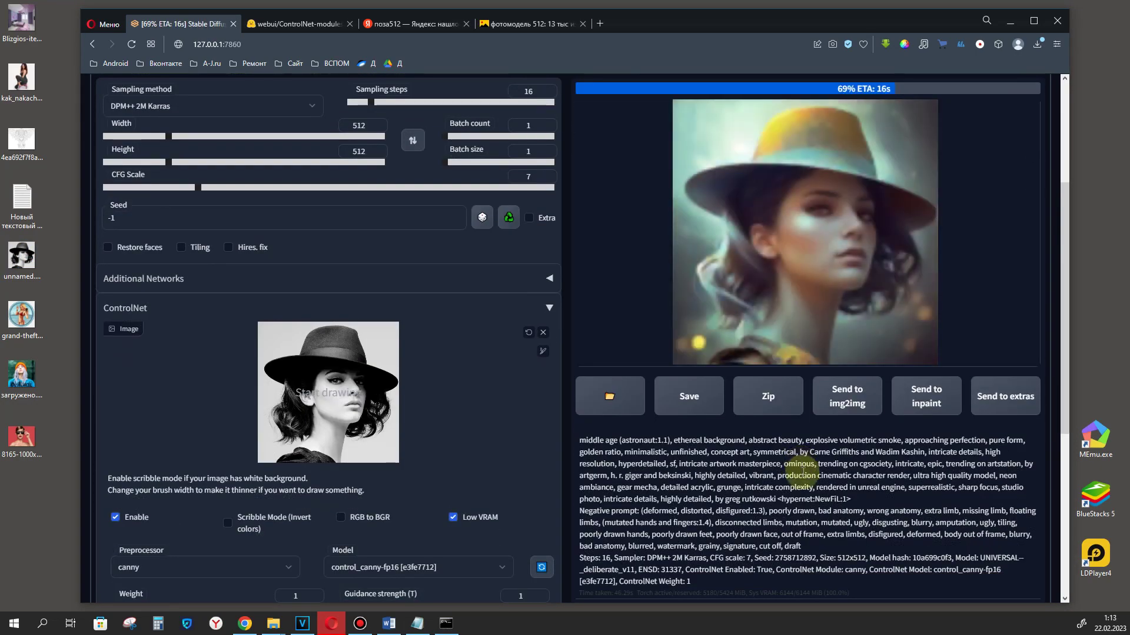
# Step: View the generated hat portrait enlarged and compare it with its canny edge map
pyautogui.click(822, 230)
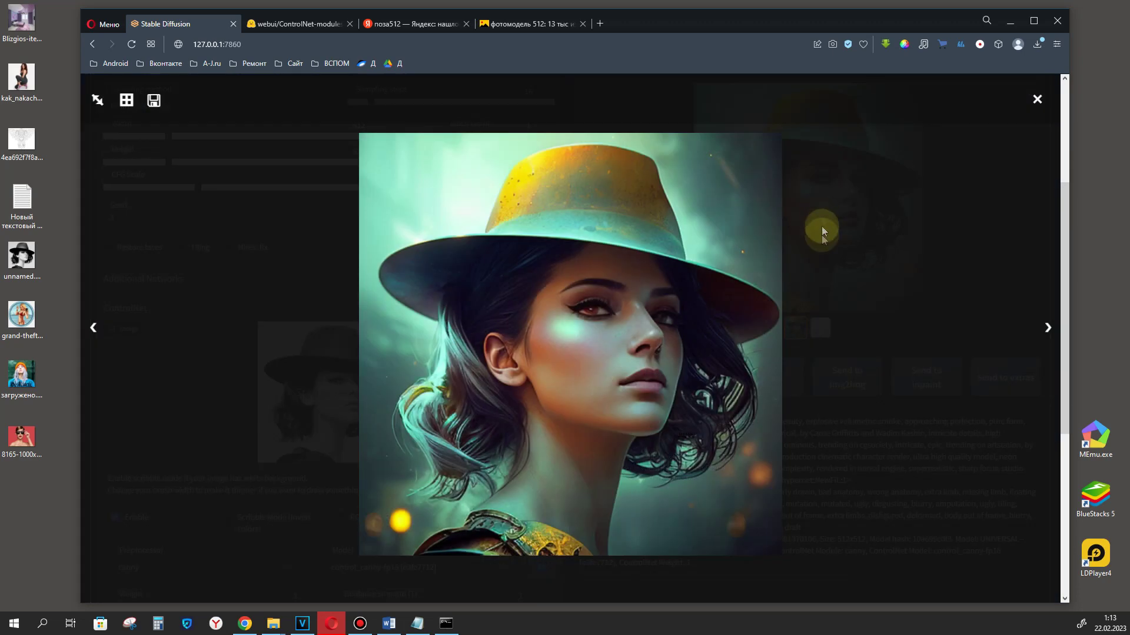
pyautogui.click(847, 422)
pyautogui.click(820, 328)
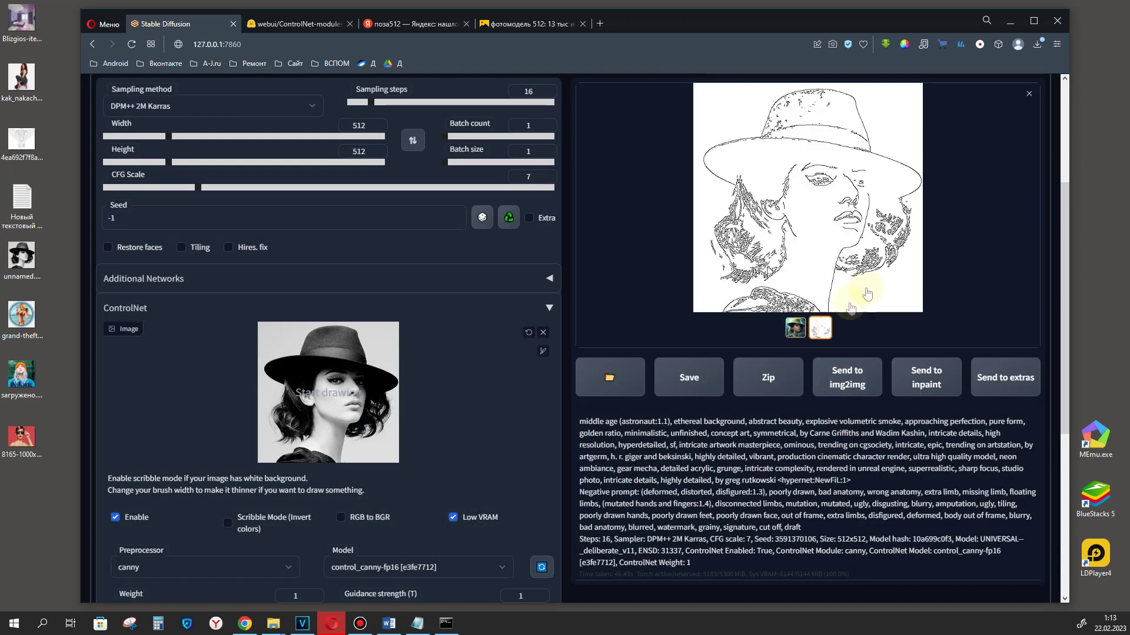
pyautogui.click(794, 328)
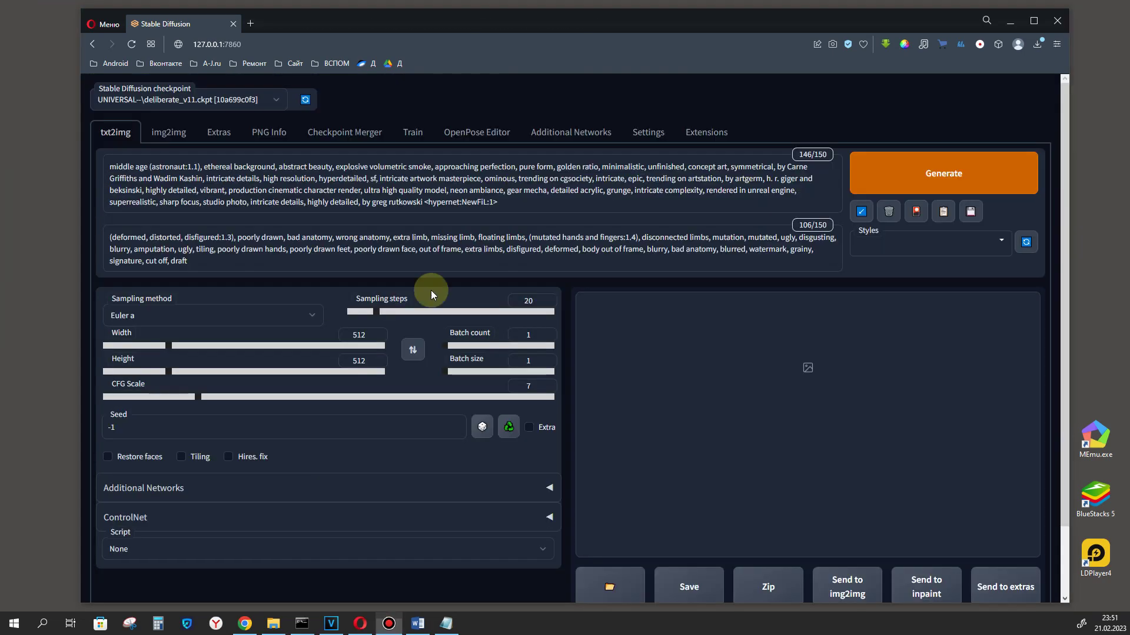
# Step: Load the list of available extensions from the default extension index URL
pyautogui.click(713, 135)
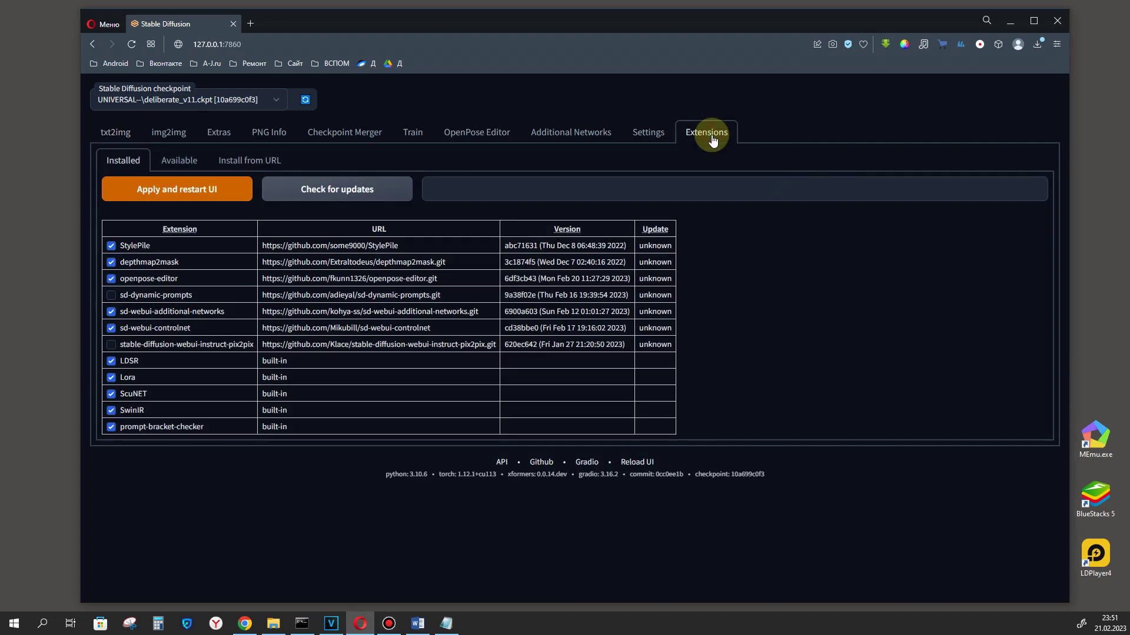
pyautogui.click(180, 161)
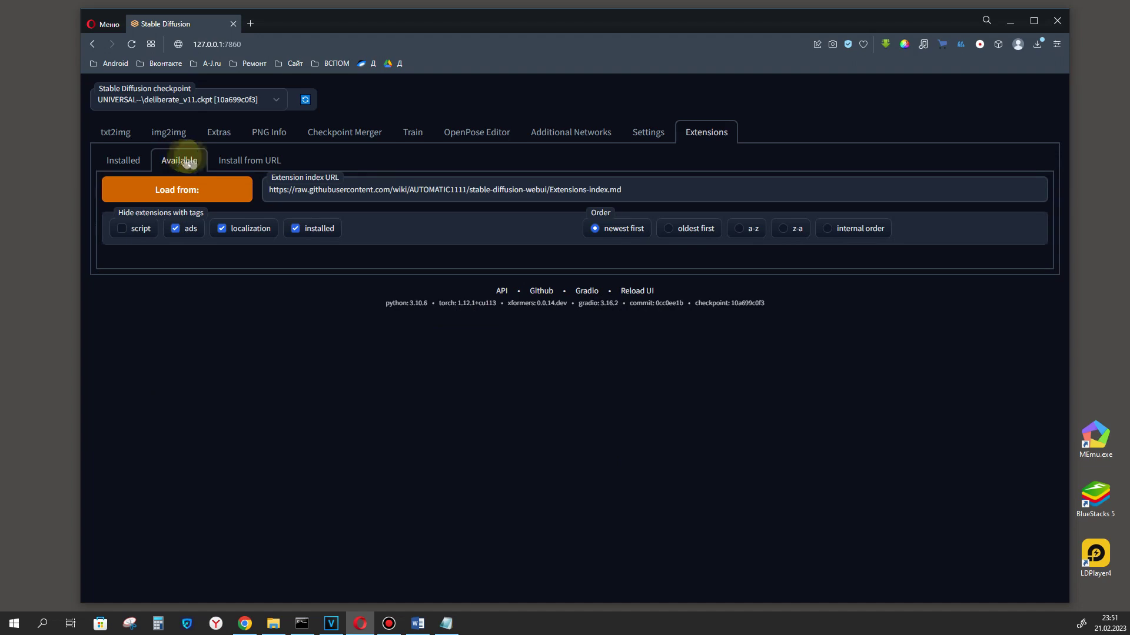
pyautogui.click(175, 190)
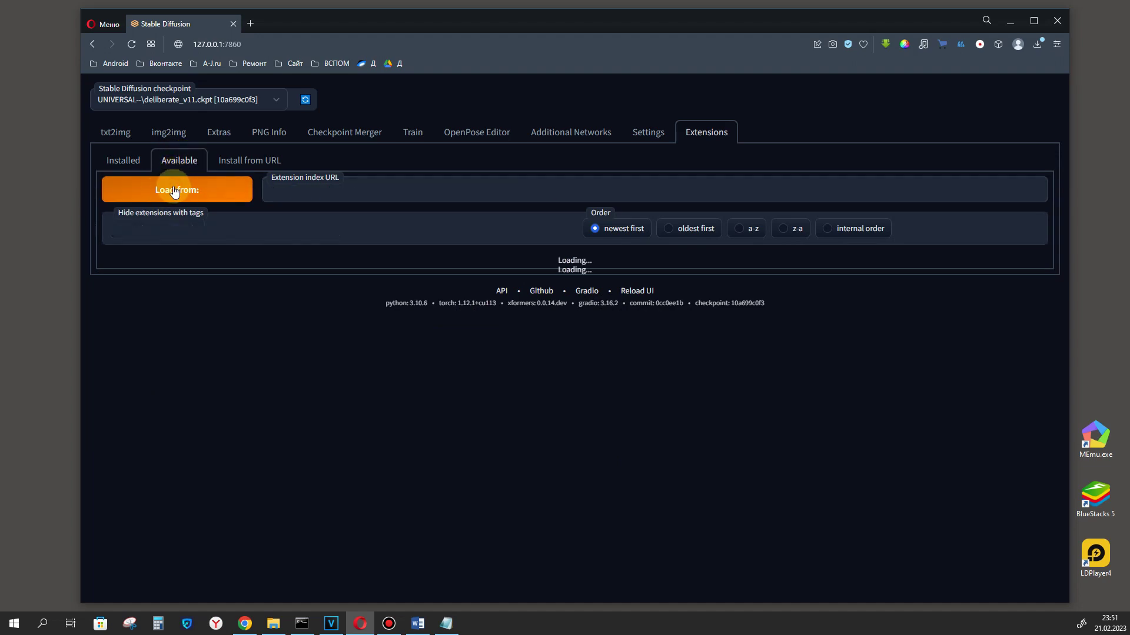
# Step: Locate the sd-webui-controlnet and OpenPose Editor entries among the available extensions, then return to the installed extensions list
pyautogui.scroll(-1, 188, 293)
pyautogui.moveTo(177, 294); pyautogui.dragTo(104, 287)
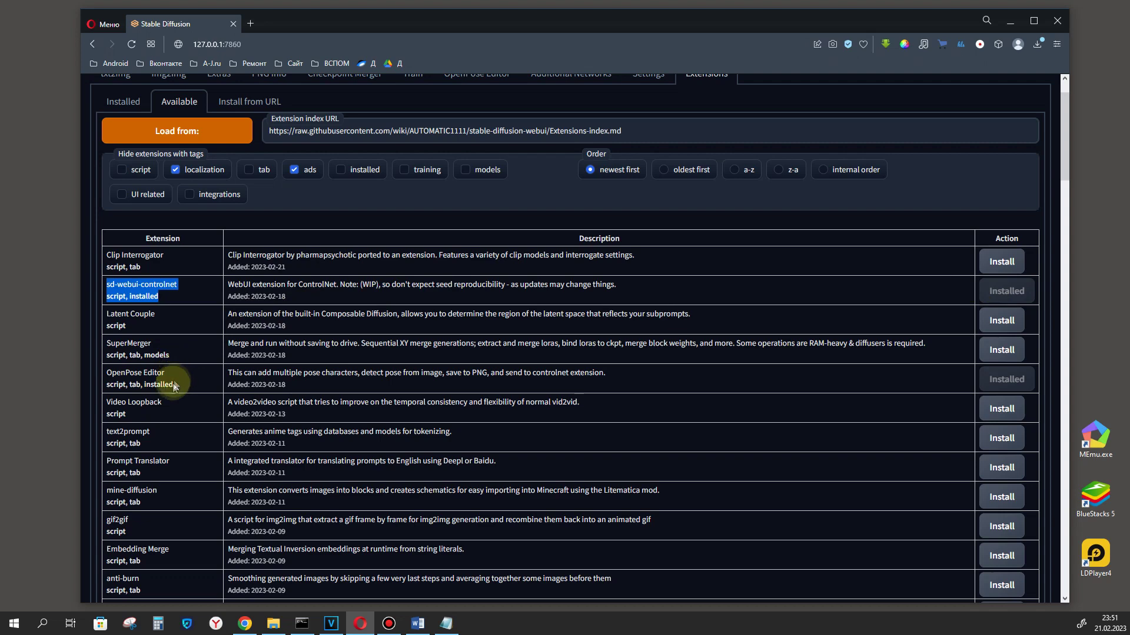
pyautogui.moveTo(182, 386); pyautogui.dragTo(110, 374)
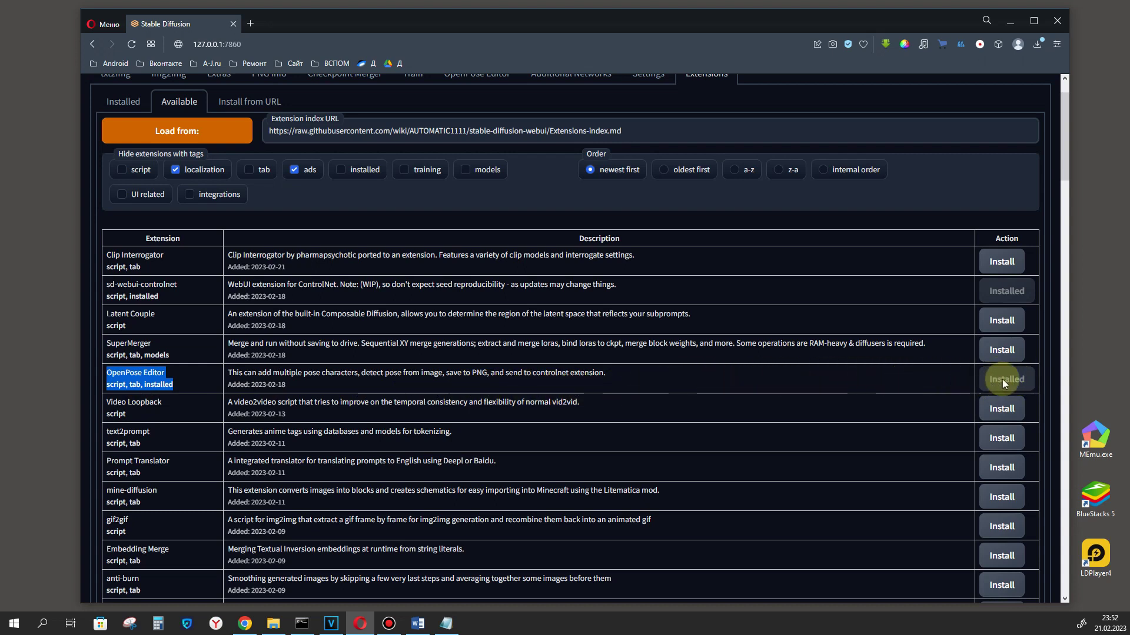
pyautogui.click(128, 103)
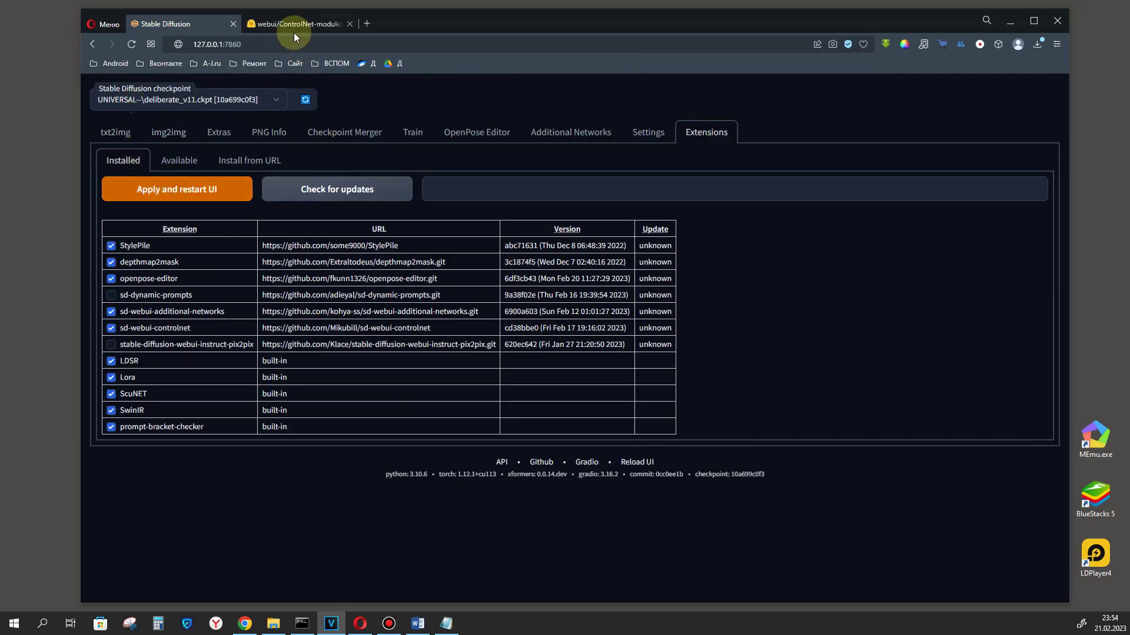
# Step: Go to the webui/ControlNet-modules-safetensors page on Hugging Face and check its web address
pyautogui.click(294, 25)
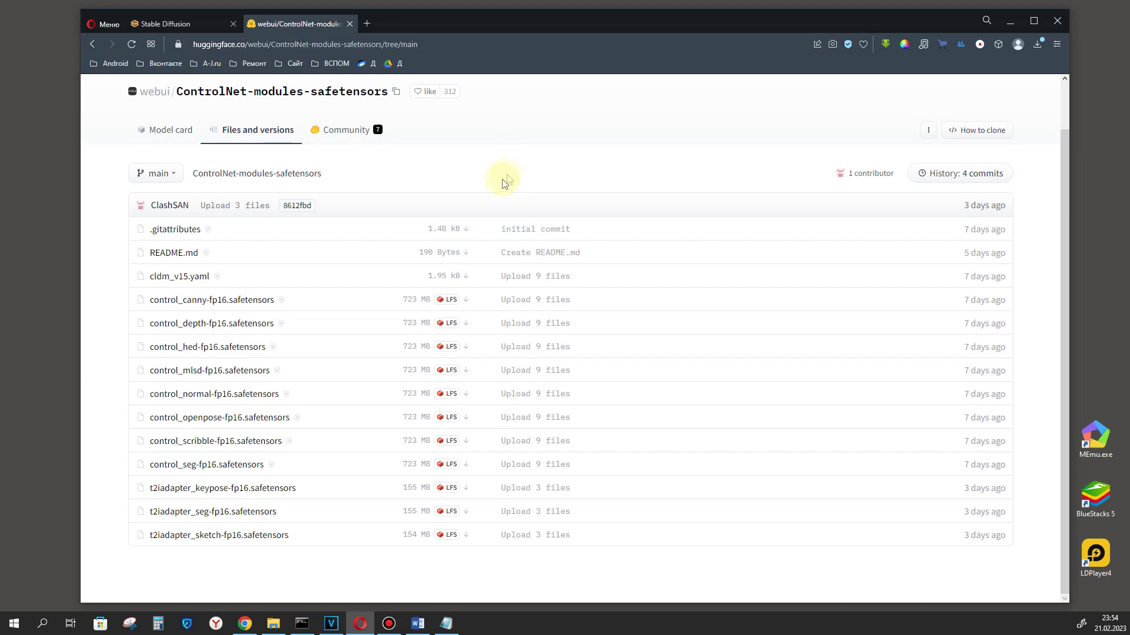
pyautogui.moveTo(422, 44); pyautogui.dragTo(144, 53)
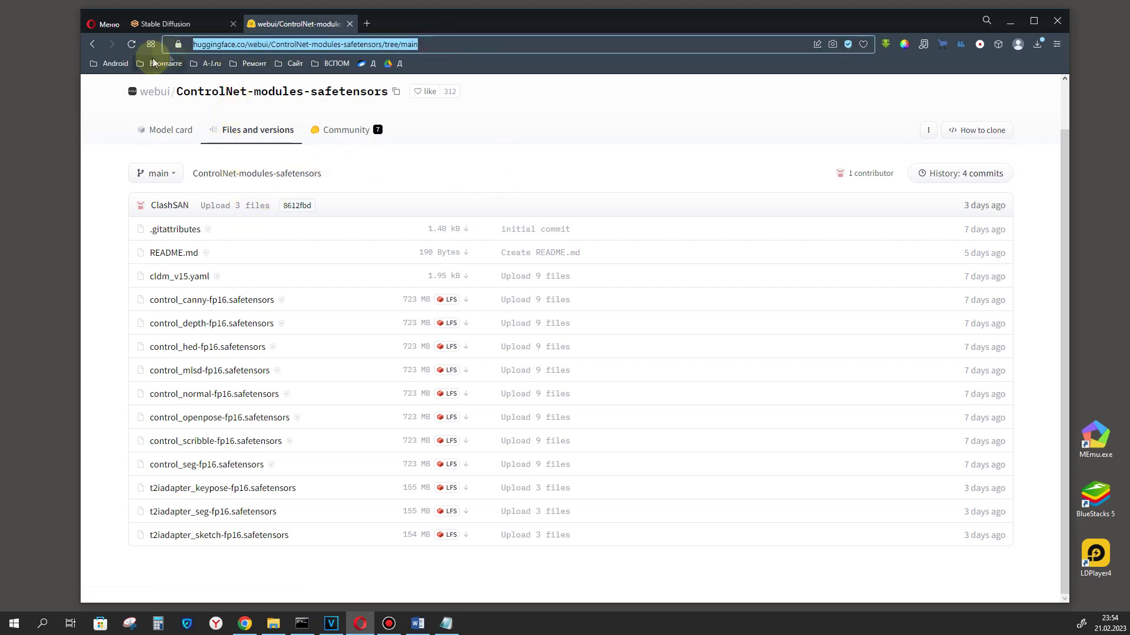
pyautogui.click(575, 121)
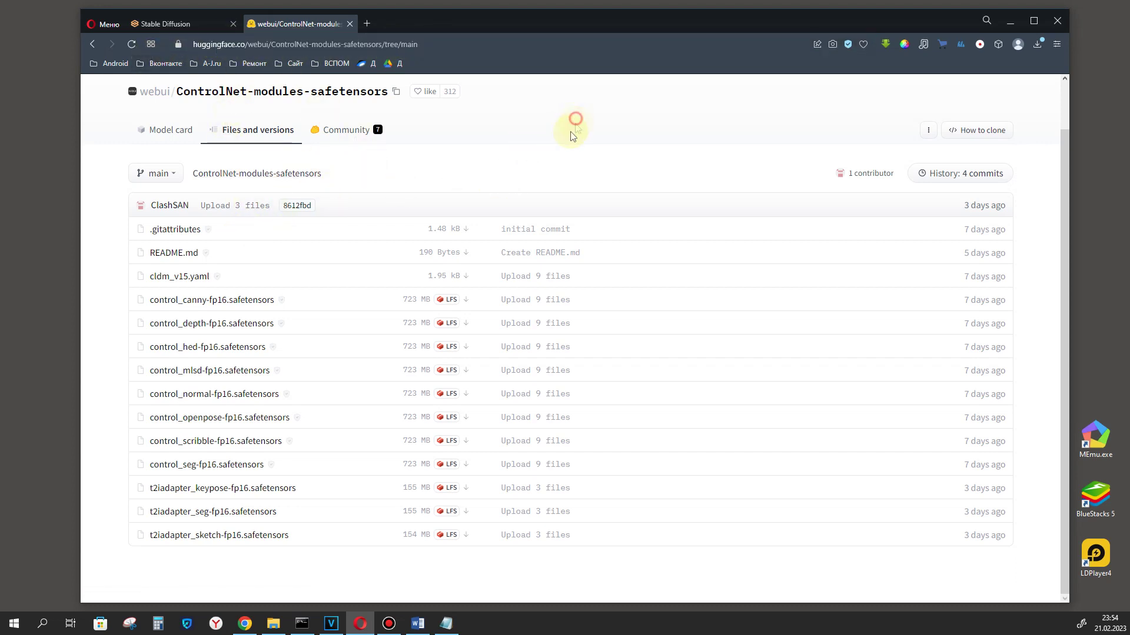
# Step: Examine the list of control and t2iadapter safetensors files, highlighting the range from control_canny-fp16 to control_seg-fp16
pyautogui.moveTo(96, 300); pyautogui.dragTo(486, 538)
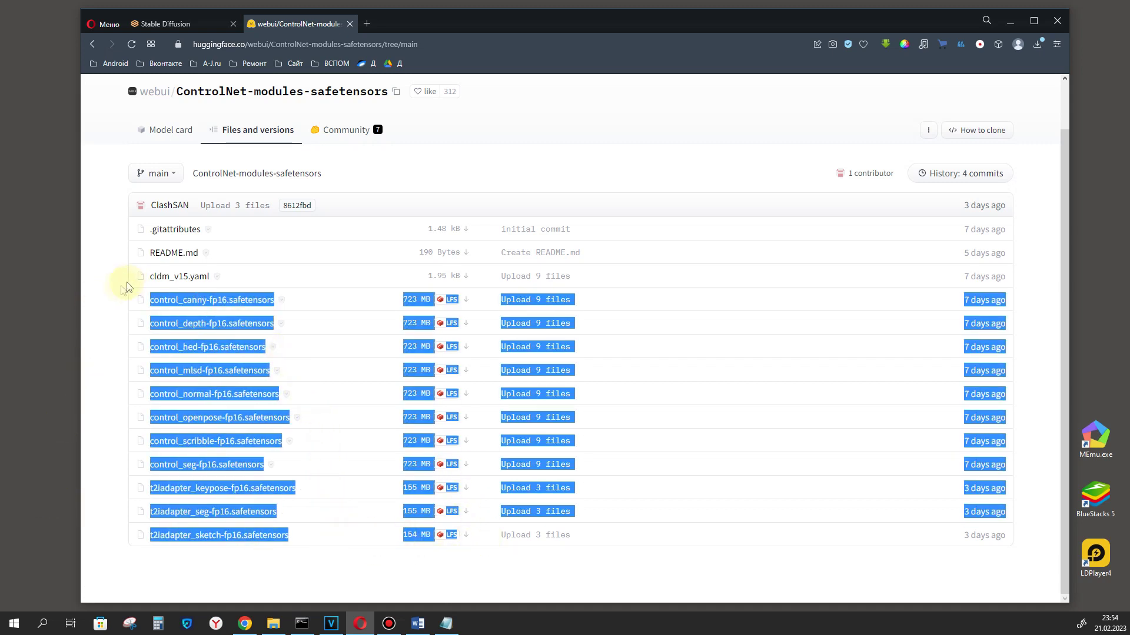
pyautogui.click(100, 300)
pyautogui.moveTo(100, 303); pyautogui.dragTo(481, 463)
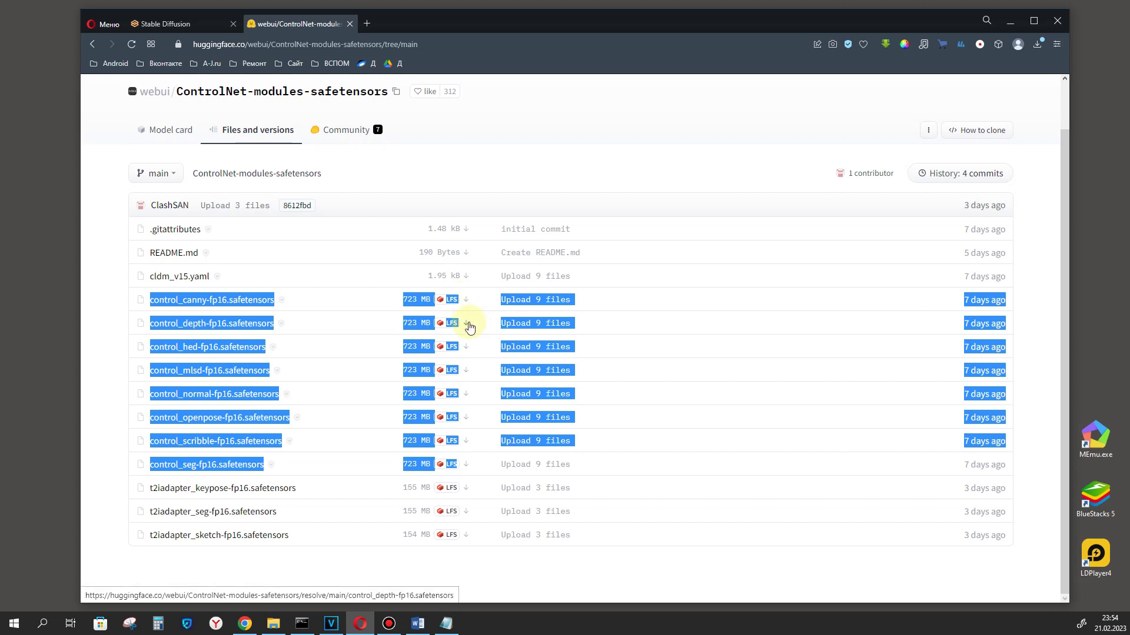
pyautogui.click(388, 400)
pyautogui.moveTo(388, 400); pyautogui.dragTo(433, 393)
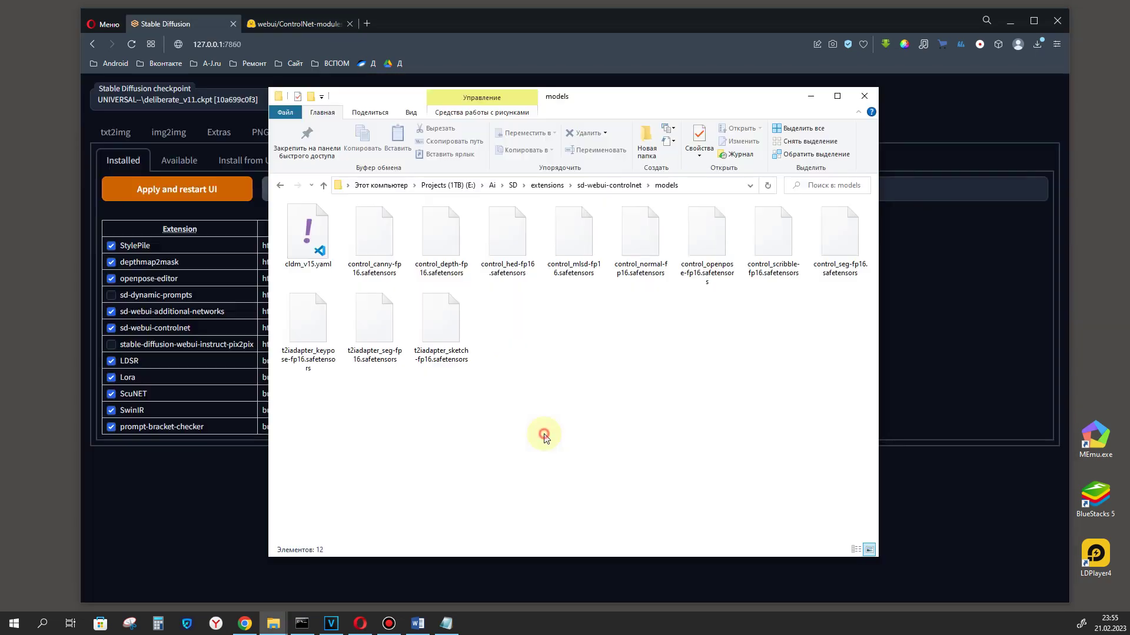
# Step: Check the path of the ControlNet models folder in File Explorer, then return to the Stable Diffusion page
pyautogui.moveTo(337, 433); pyautogui.dragTo(732, 423)
pyautogui.click(701, 185)
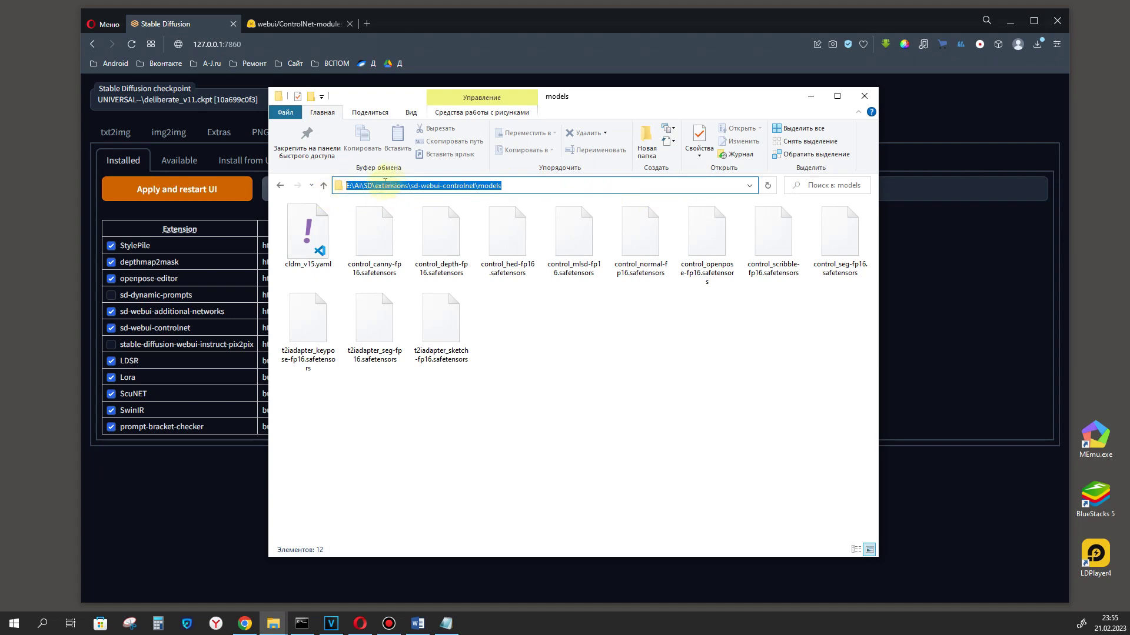
pyautogui.click(162, 122)
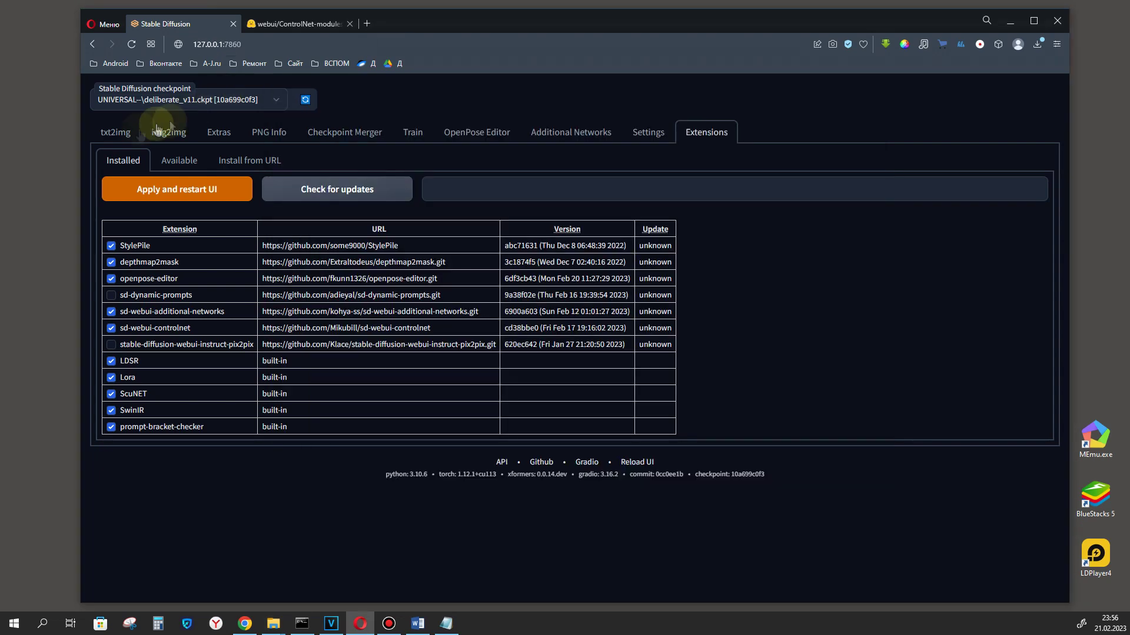
# Step: Open the txt2img page and review the prompt and the negative prompt
pyautogui.click(114, 129)
pyautogui.moveTo(532, 197); pyautogui.dragTo(88, 171)
pyautogui.moveTo(366, 264); pyautogui.dragTo(81, 221)
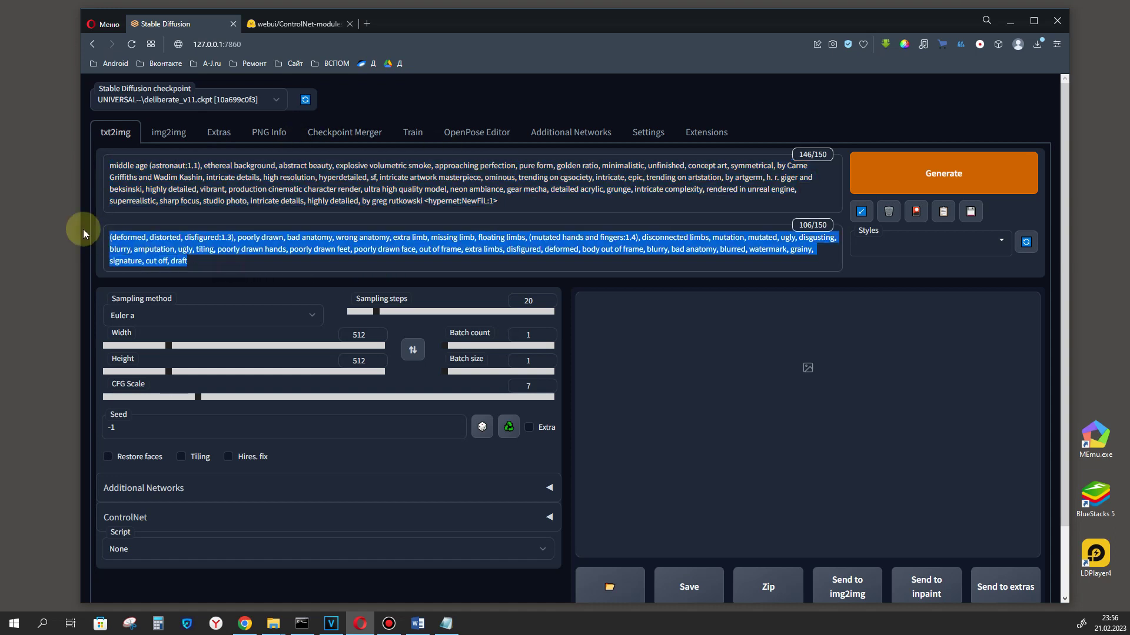
pyautogui.click(668, 320)
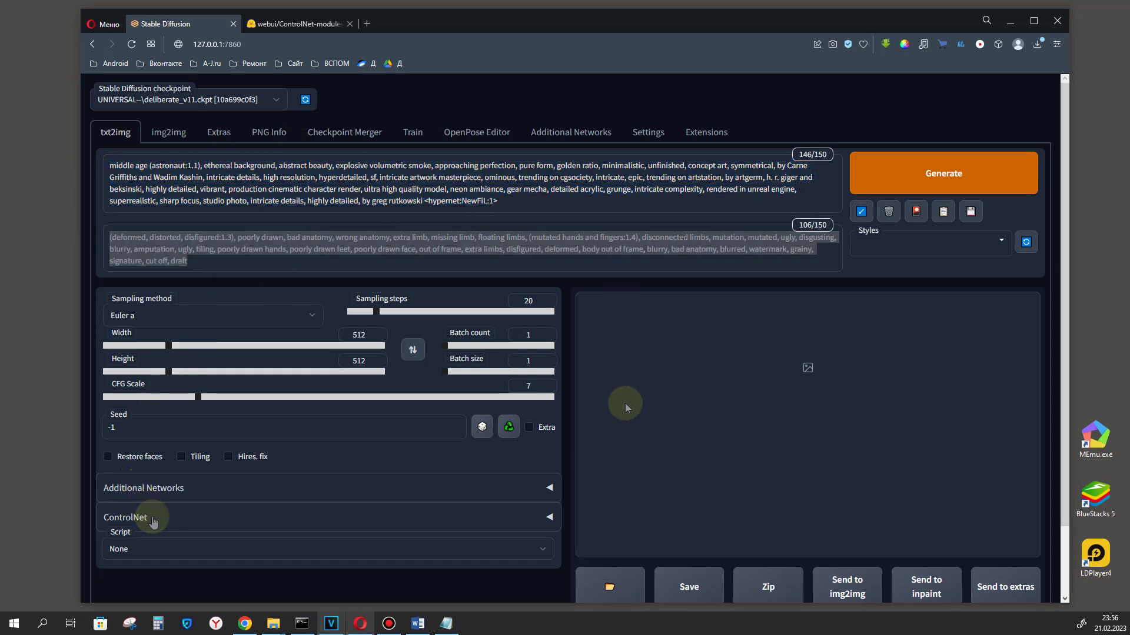
# Step: Expand the ControlNet section and turn on Enable and Low VRAM
pyautogui.moveTo(156, 517); pyautogui.dragTo(105, 521)
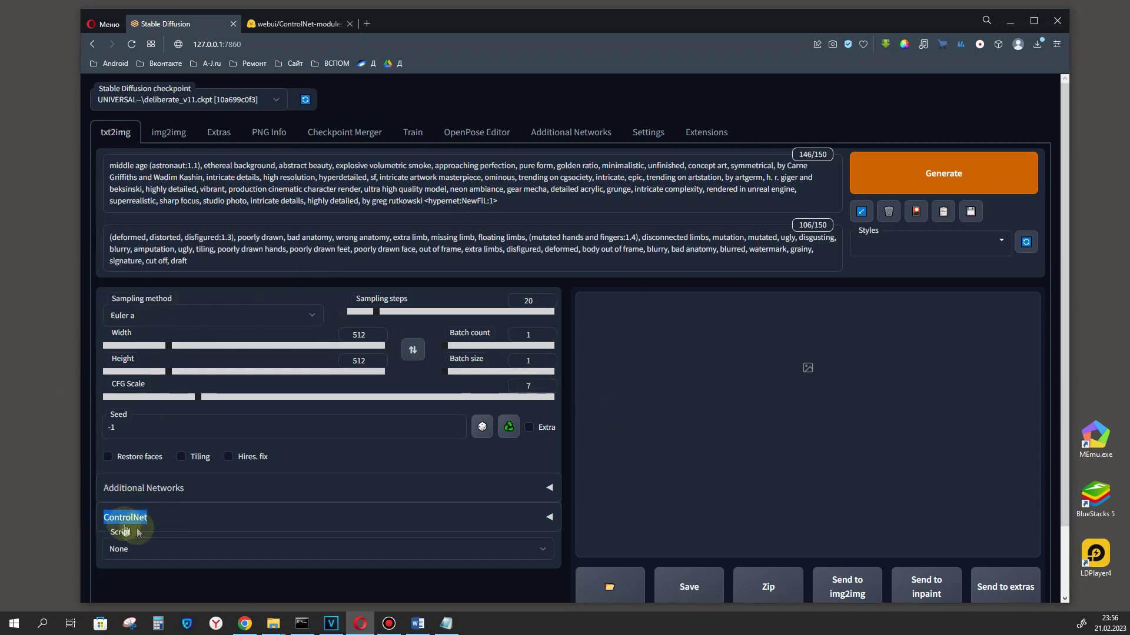
pyautogui.click(168, 517)
pyautogui.scroll(-4, 345, 474)
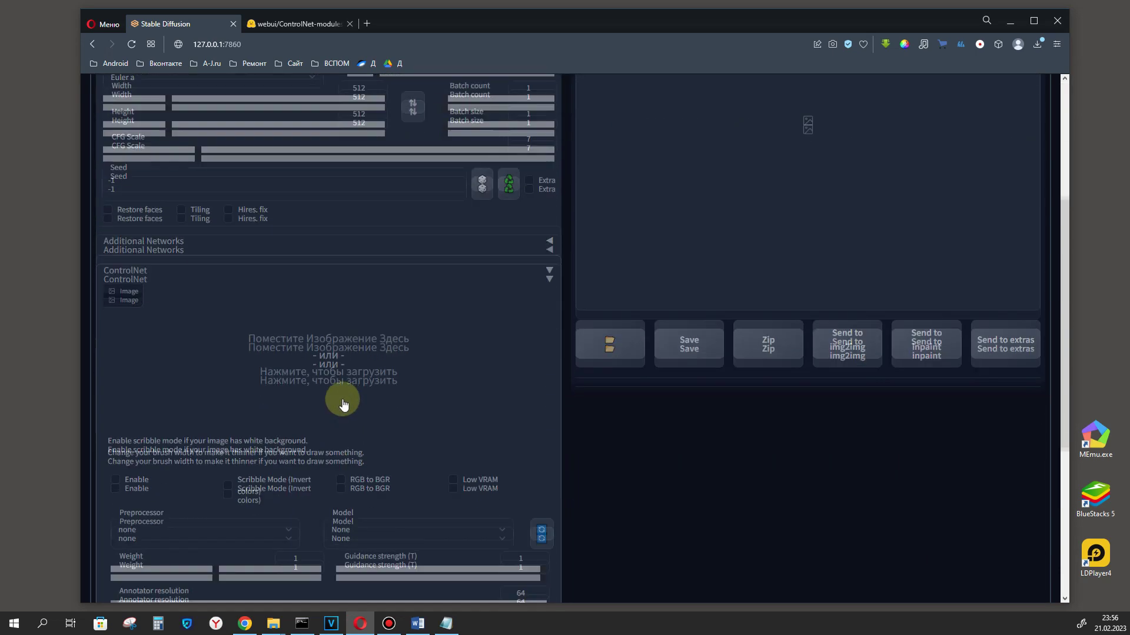
pyautogui.click(114, 374)
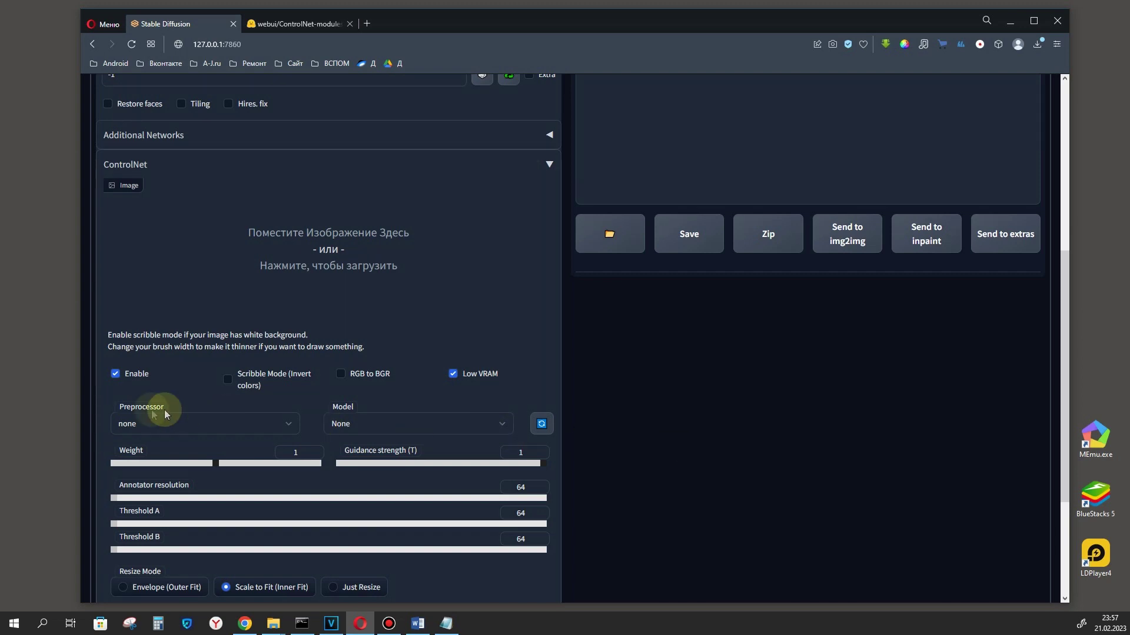
# Step: Set the ControlNet preprocessor to canny and the model to control_canny-fp16 [e3fe7712]
pyautogui.moveTo(117, 405); pyautogui.dragTo(354, 413)
pyautogui.click(294, 425)
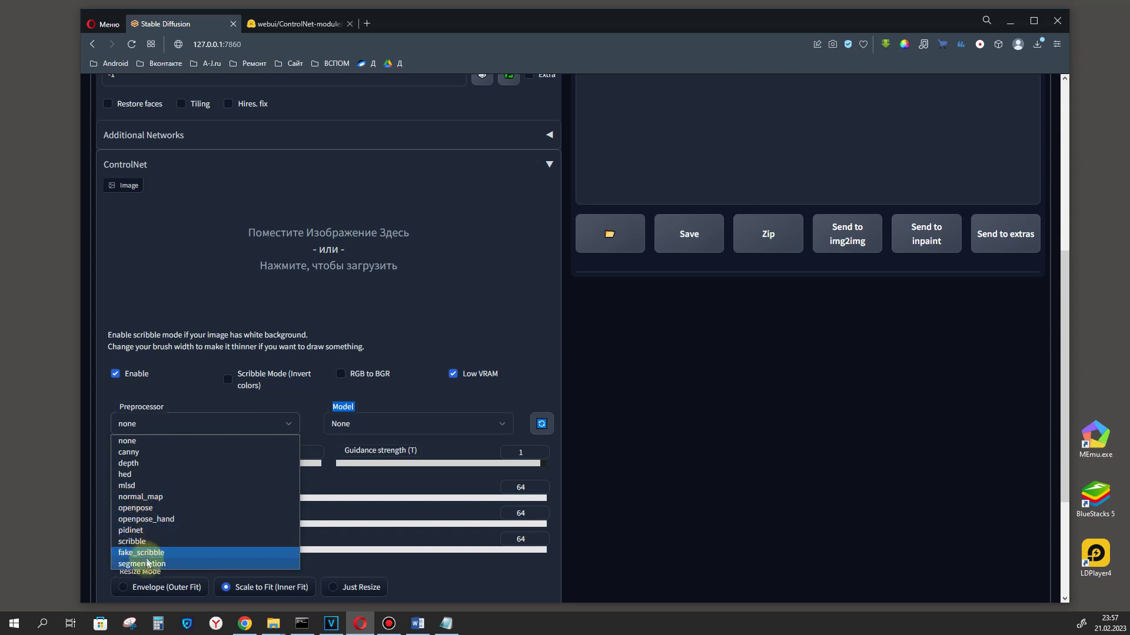
pyautogui.click(364, 426)
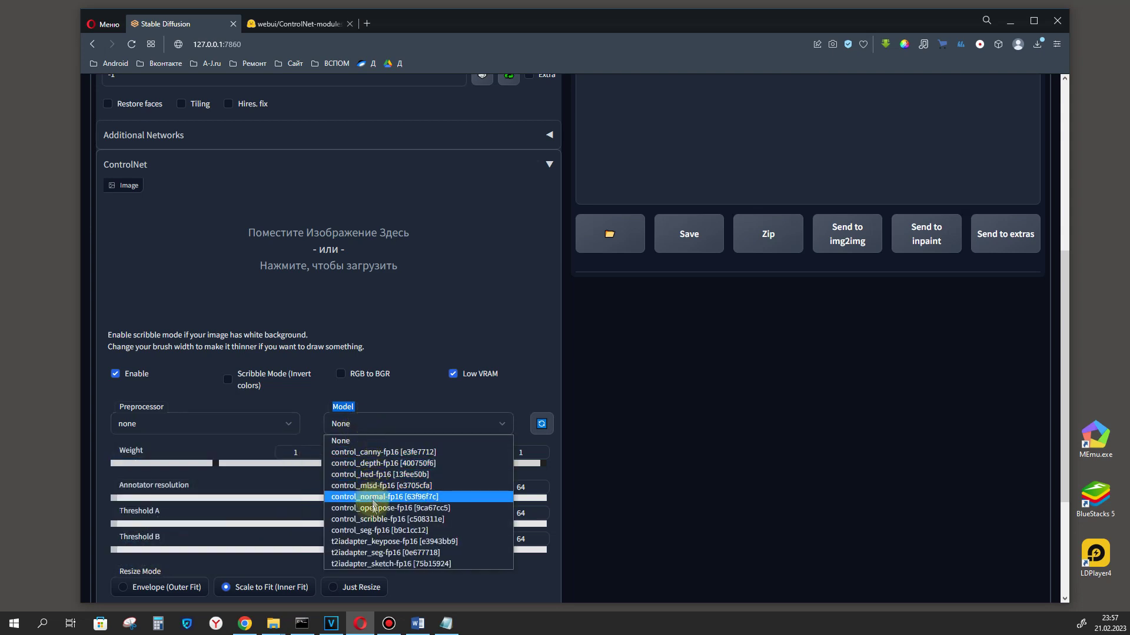
pyautogui.click(259, 432)
pyautogui.click(139, 451)
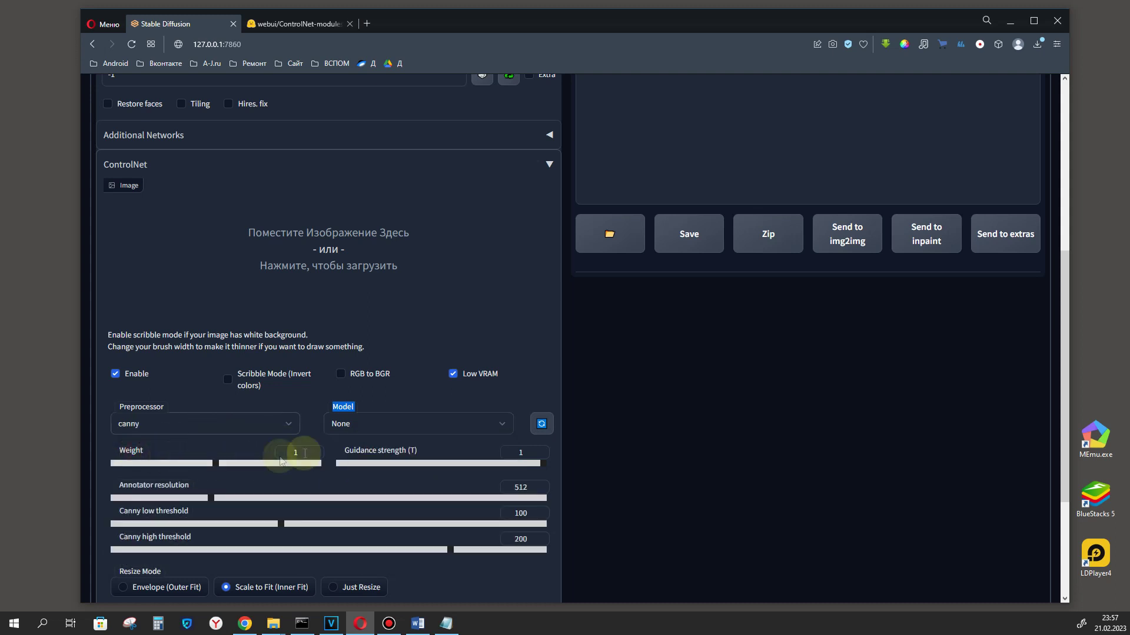
pyautogui.click(361, 434)
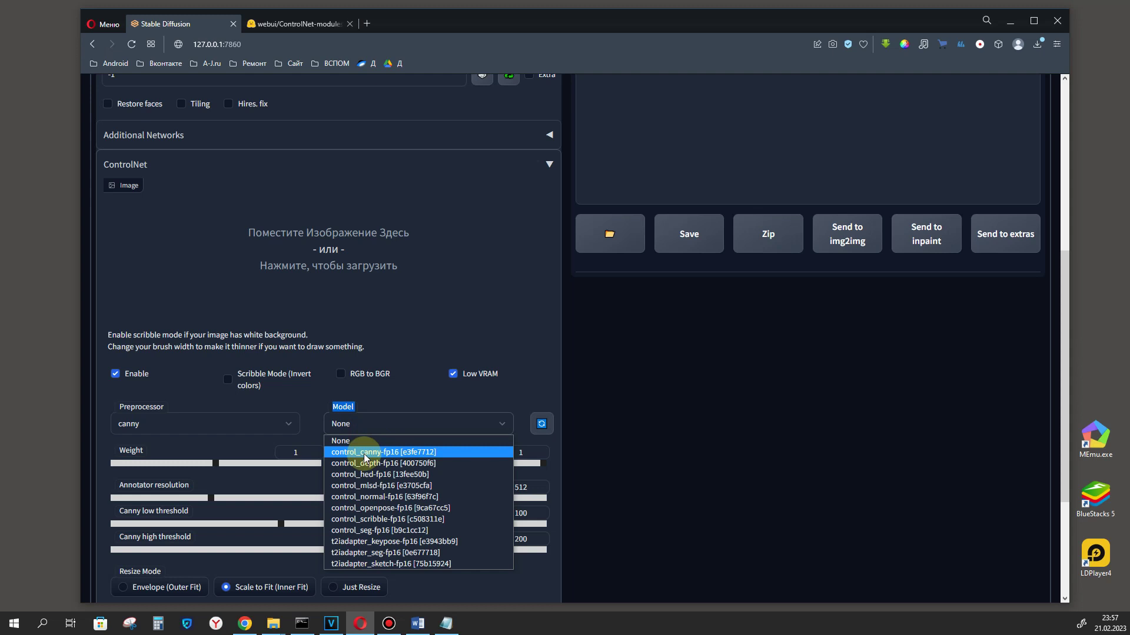
pyautogui.click(364, 454)
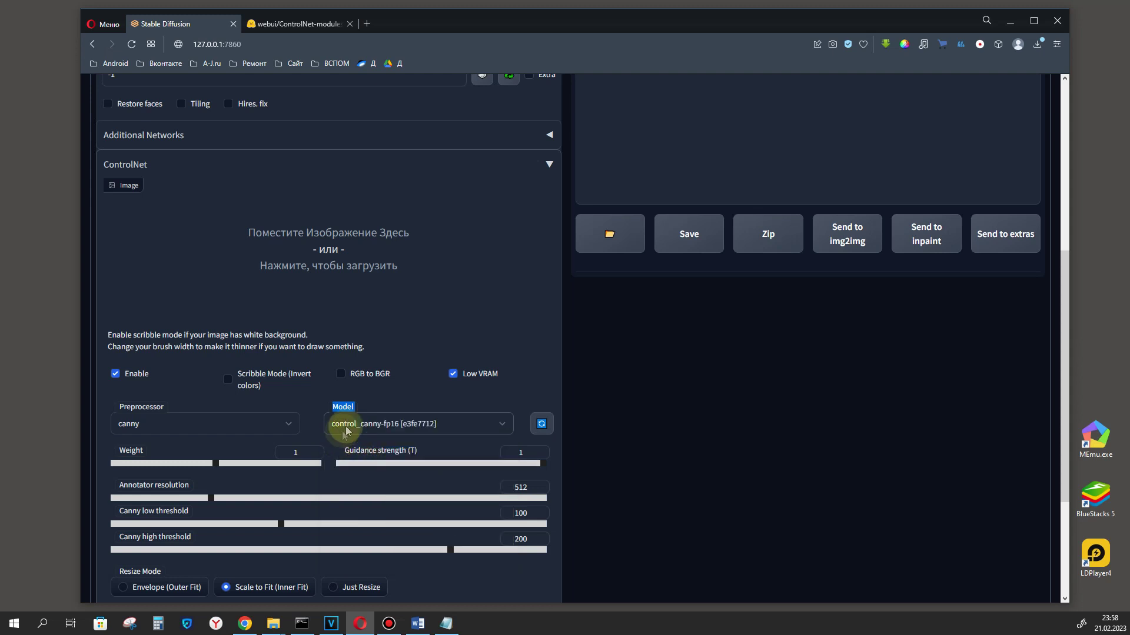
# Step: Review the ControlNet Weight, Guidance strength (T) and canvas size settings
pyautogui.doubleClick(216, 464)
pyautogui.doubleClick(280, 453)
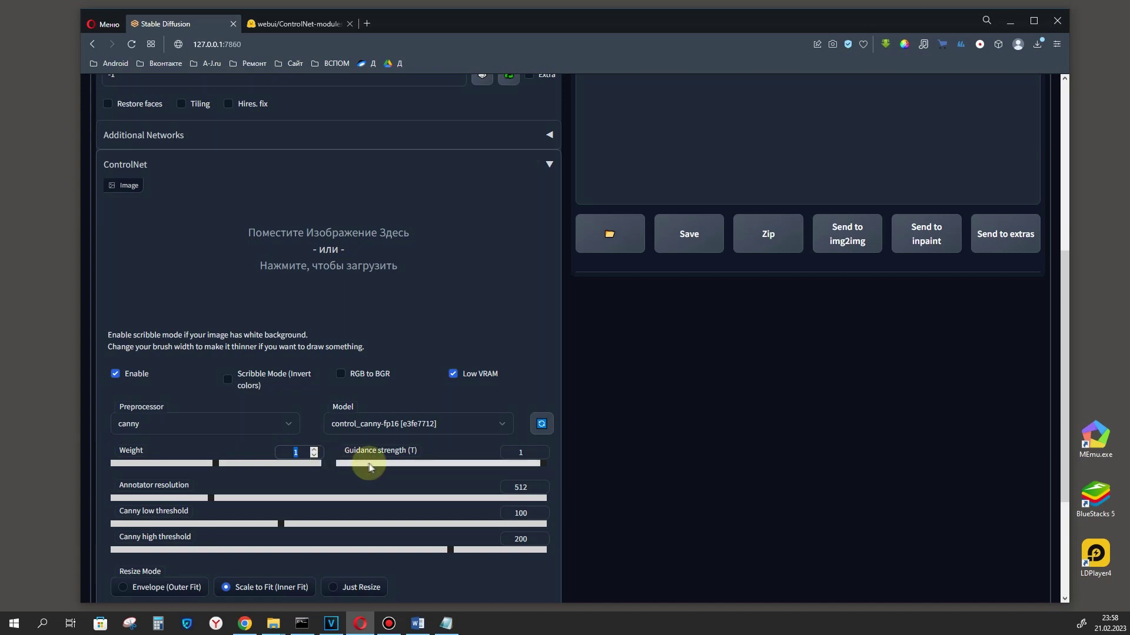
pyautogui.doubleClick(347, 451)
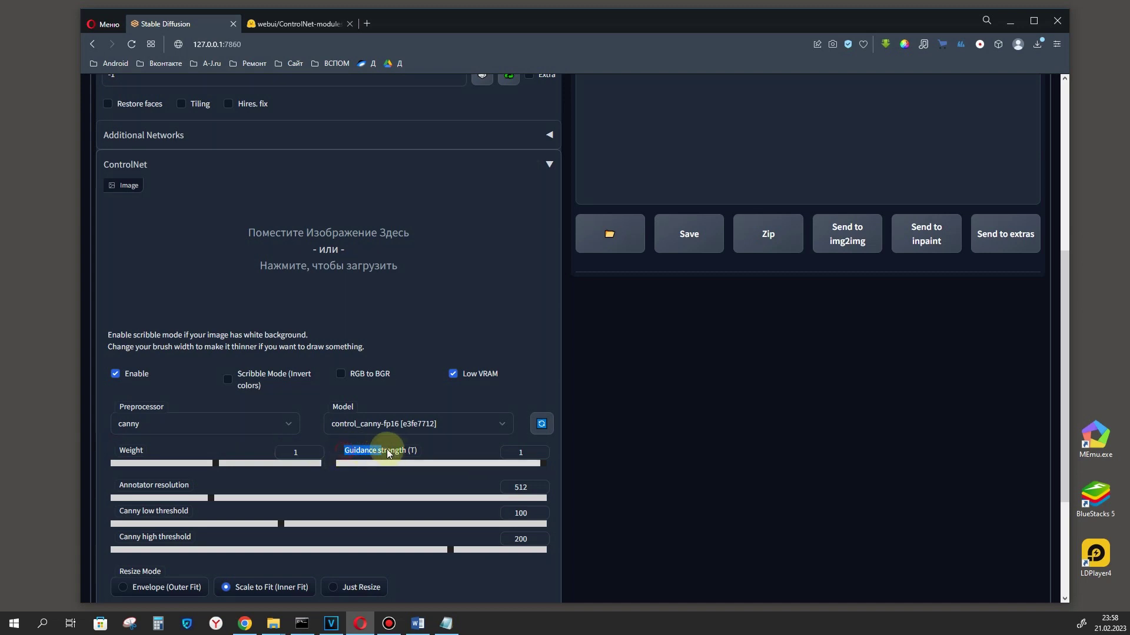
pyautogui.click(520, 451)
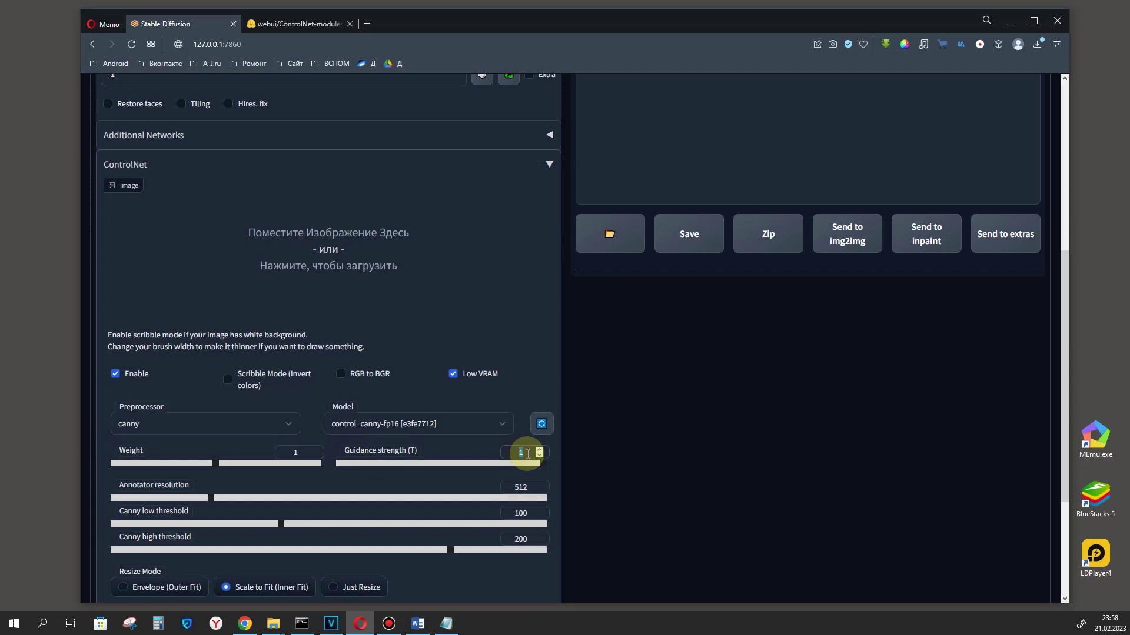
pyautogui.scroll(-3, 527, 453)
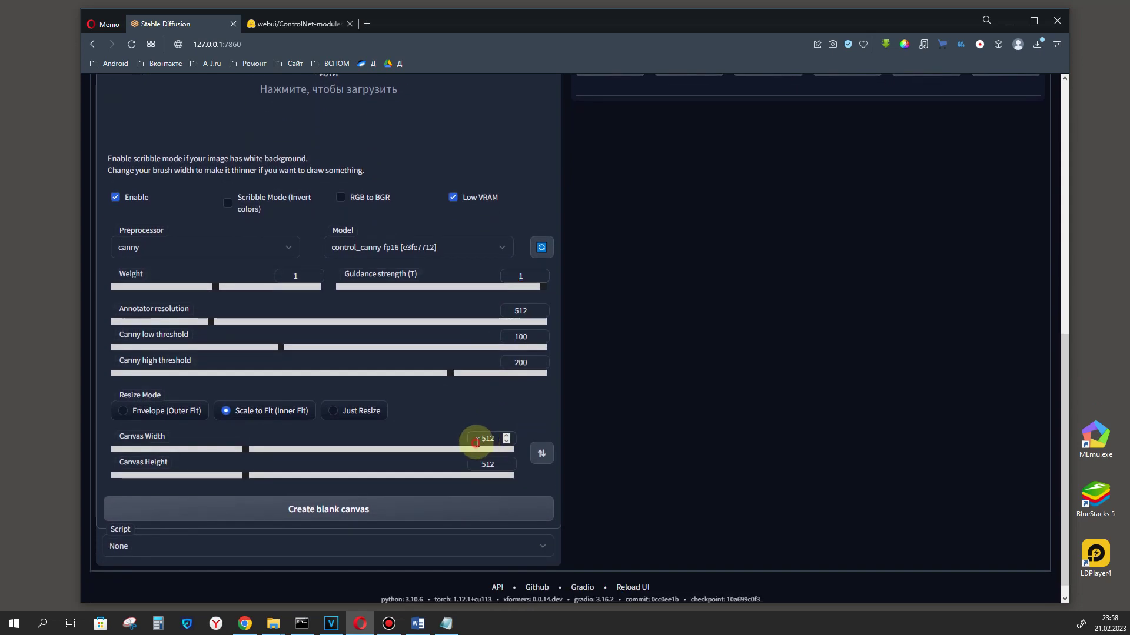
# Step: Confirm canny as the ControlNet preprocessor and control_canny-fp16 [e3fe7712] as its model
pyautogui.moveTo(484, 464); pyautogui.dragTo(505, 464)
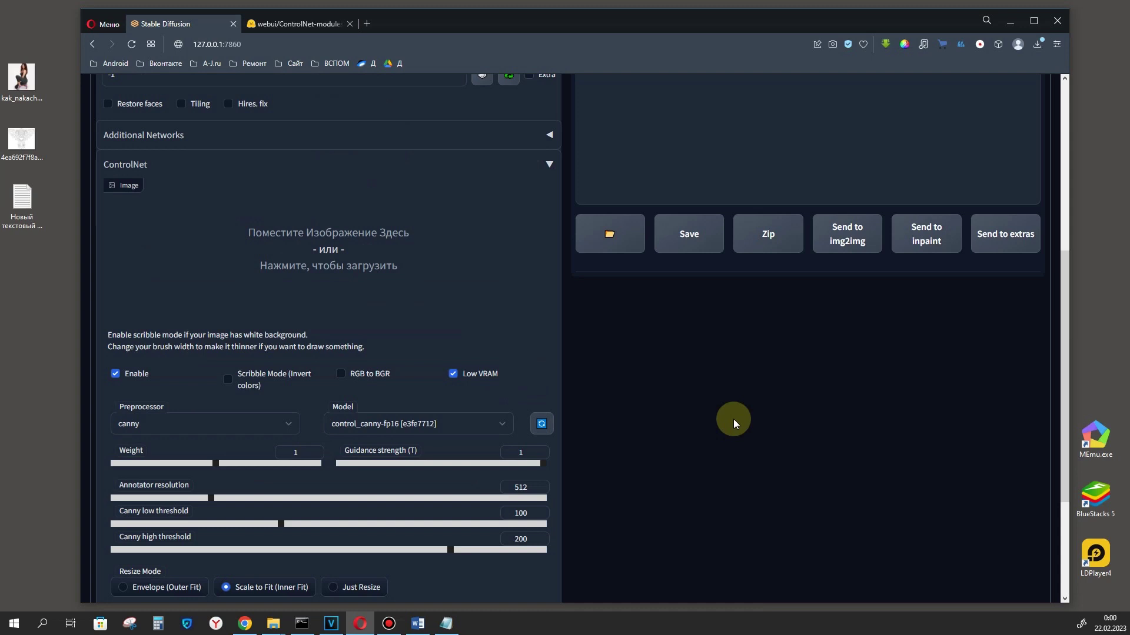
pyautogui.click(290, 423)
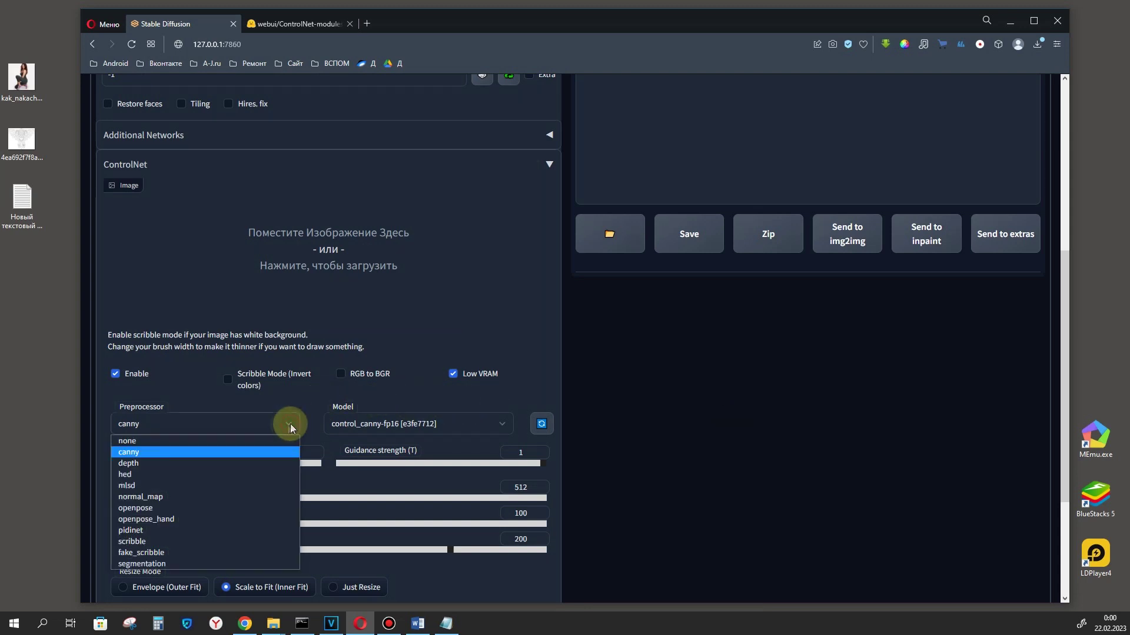
pyautogui.click(114, 451)
pyautogui.click(410, 426)
pyautogui.click(358, 452)
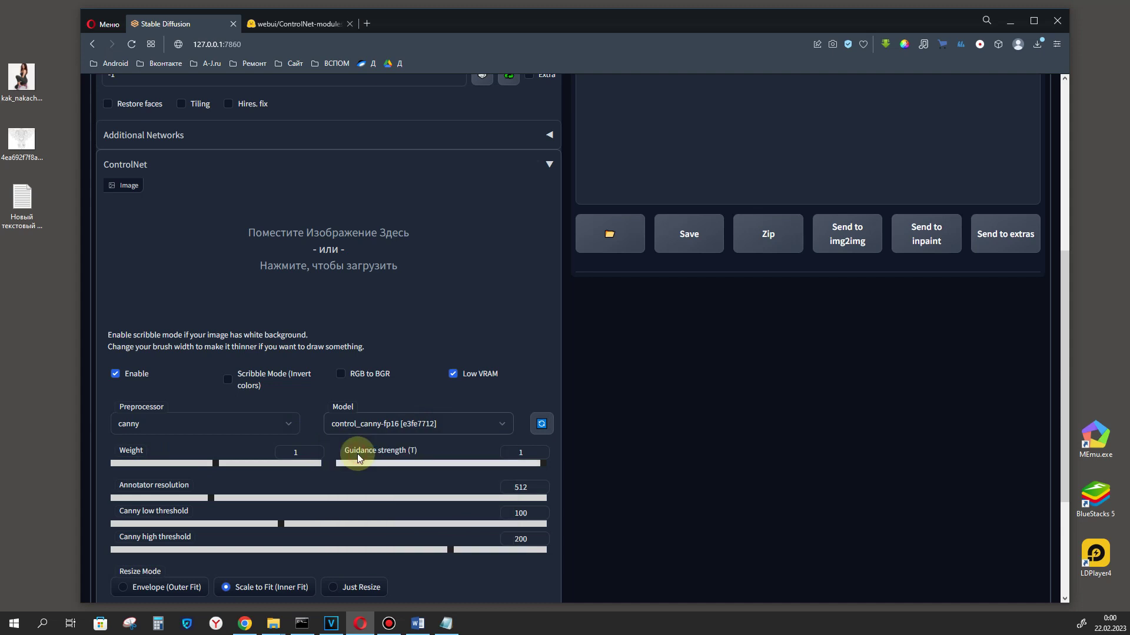
# Step: Load the desktop photo of the crouching woman into the ControlNet image area and check its resolution against the canvas size
pyautogui.click(19, 82)
pyautogui.moveTo(19, 82); pyautogui.dragTo(329, 249)
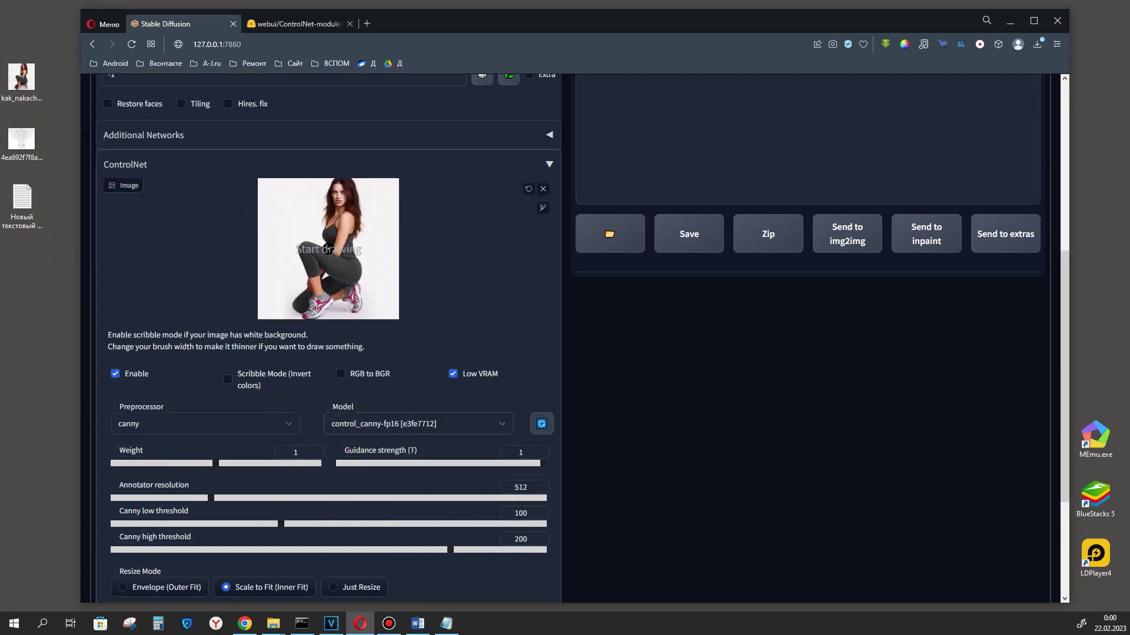
pyautogui.rightClick(26, 82)
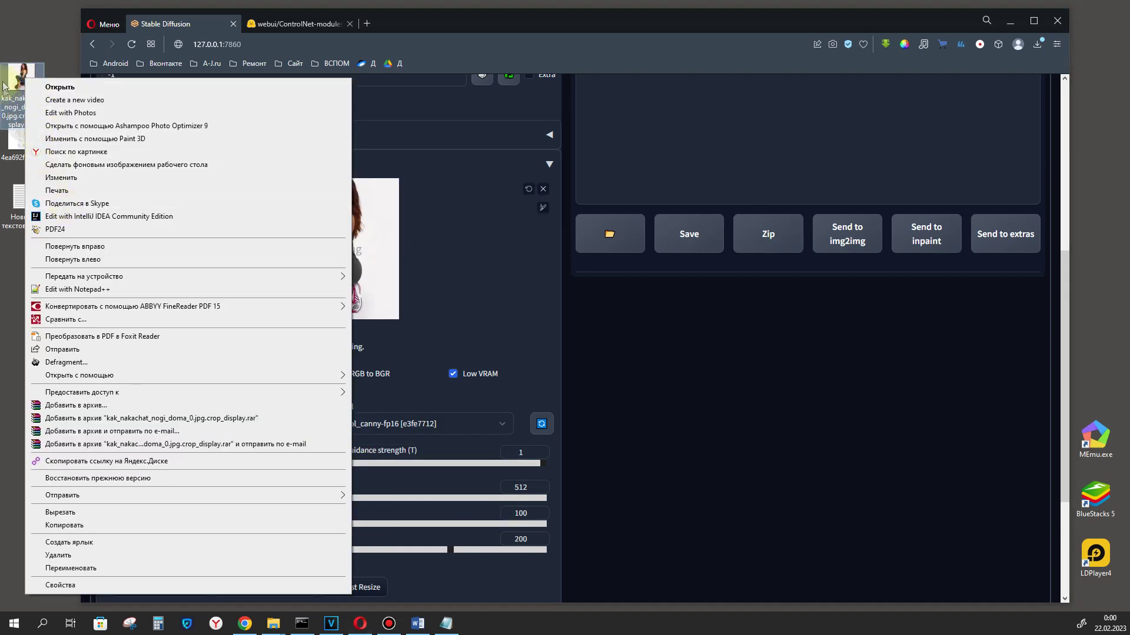
pyautogui.click(21, 81)
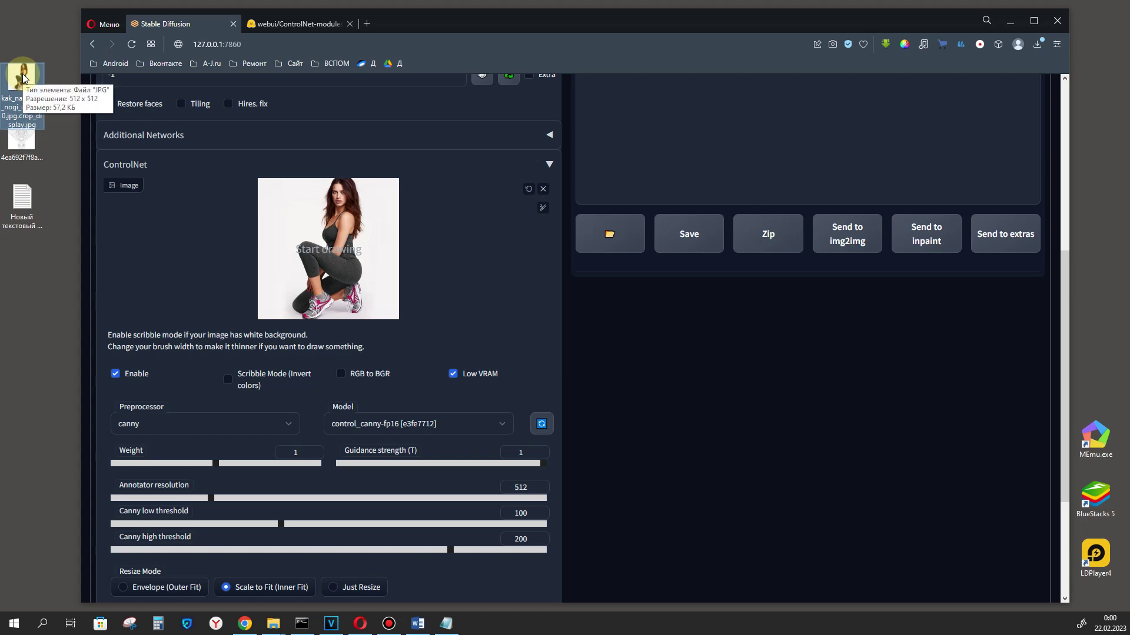
pyautogui.scroll(-3, 529, 524)
pyautogui.doubleClick(482, 438)
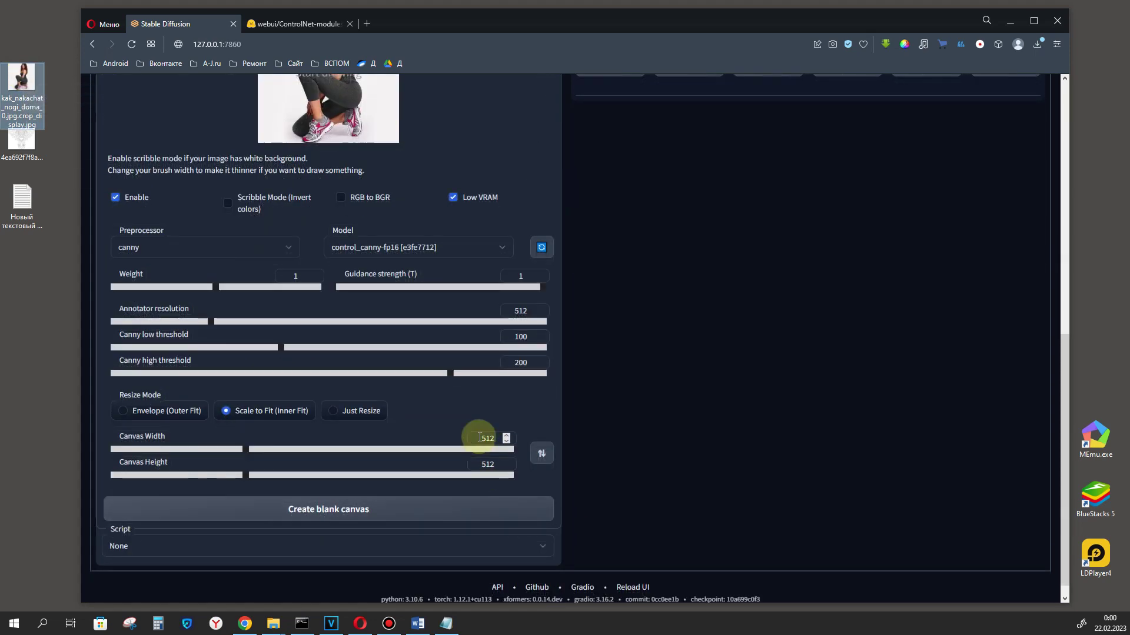
pyautogui.scroll(5, 493, 449)
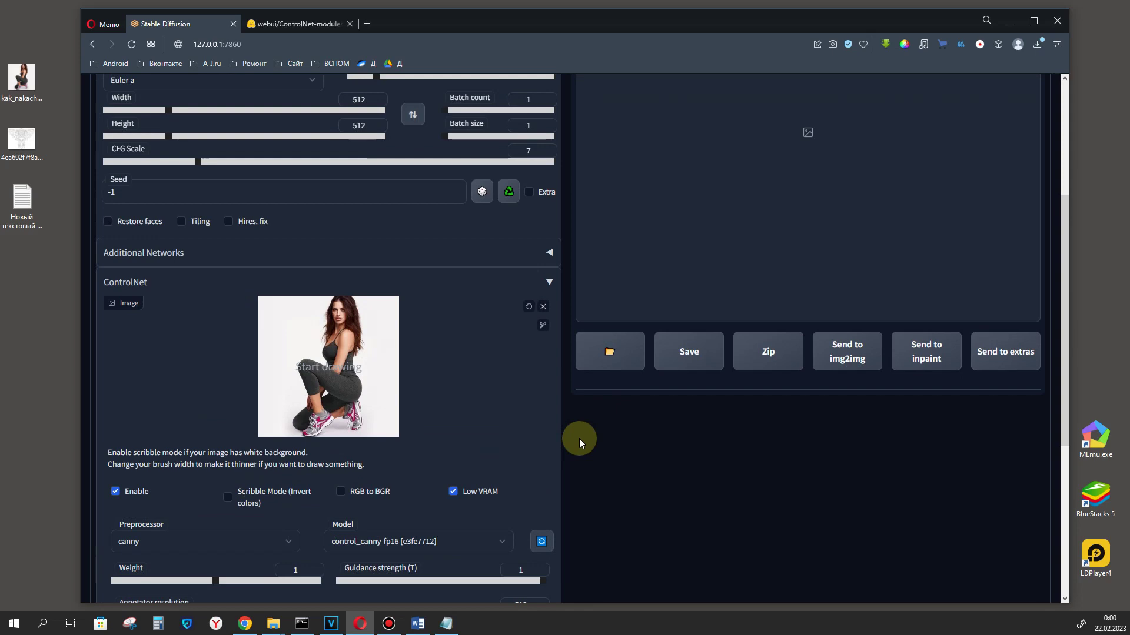
# Step: Set the sampling method to DPM++ 2M Karras and the sampling steps to 24
pyautogui.scroll(3, 579, 439)
pyautogui.click(200, 256)
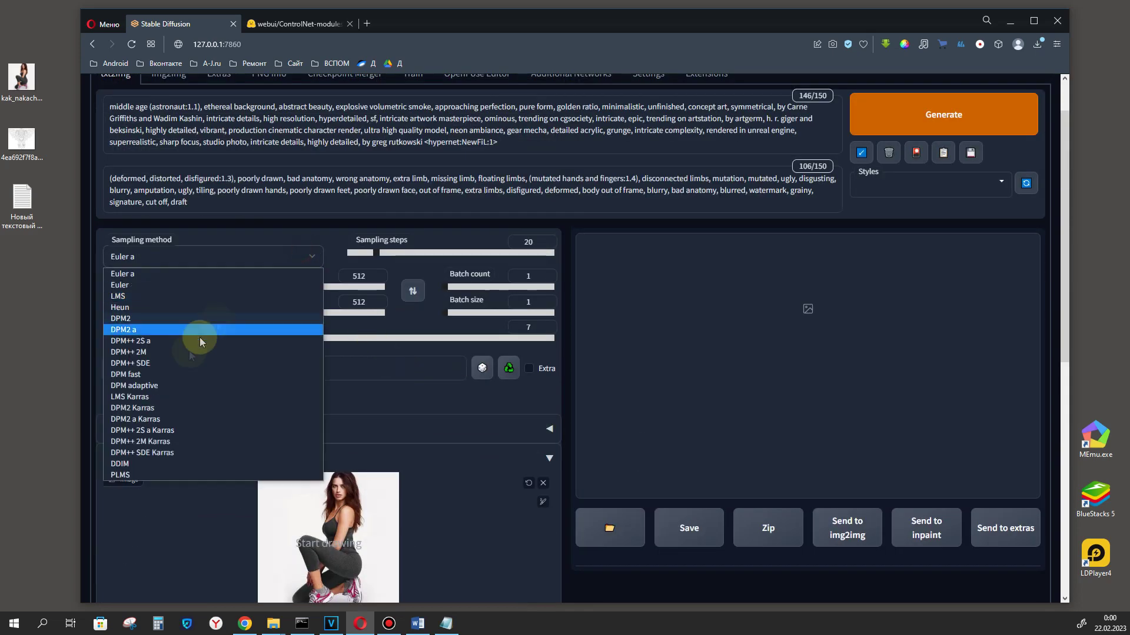
pyautogui.click(162, 433)
pyautogui.doubleClick(556, 242)
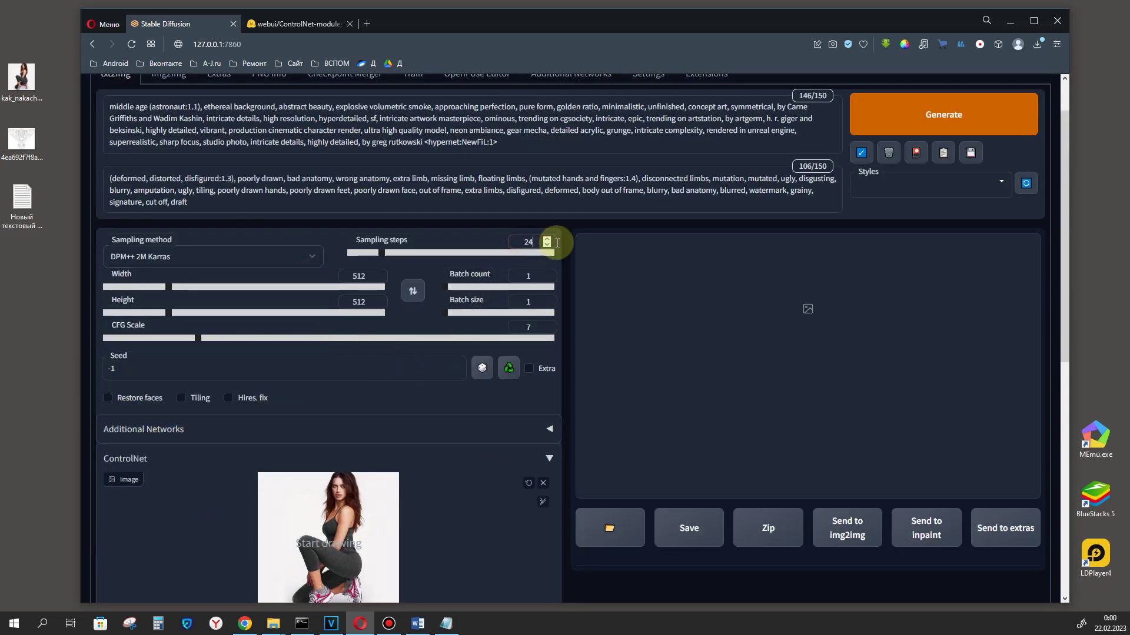
# Step: Generate the image from the reference photo and compare the result with its canny outline map
pyautogui.click(941, 114)
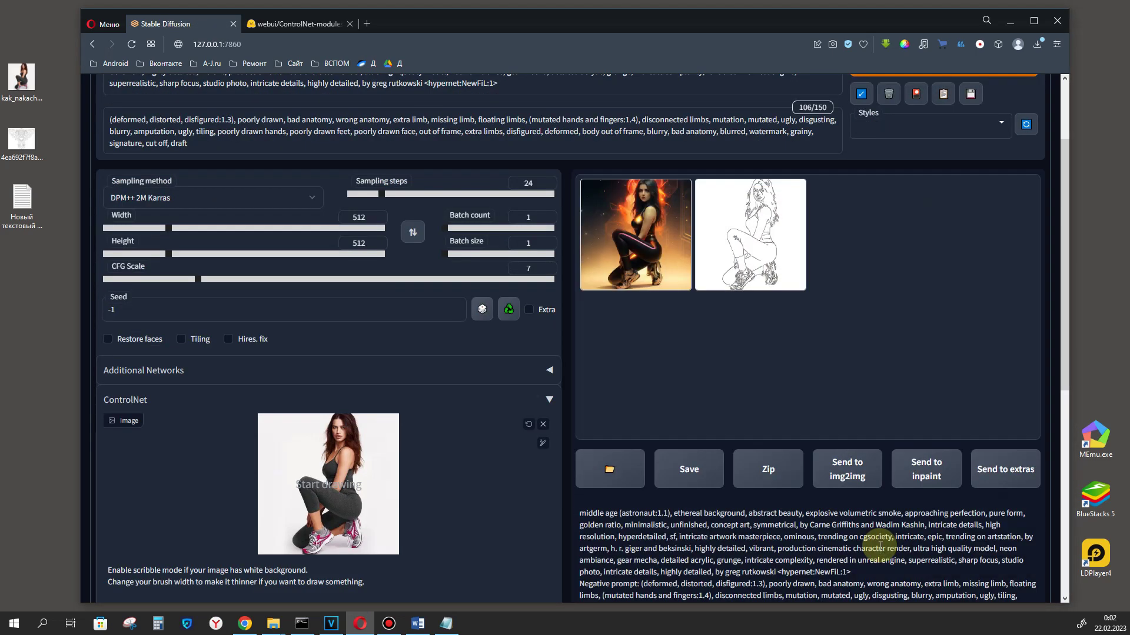
pyautogui.click(647, 282)
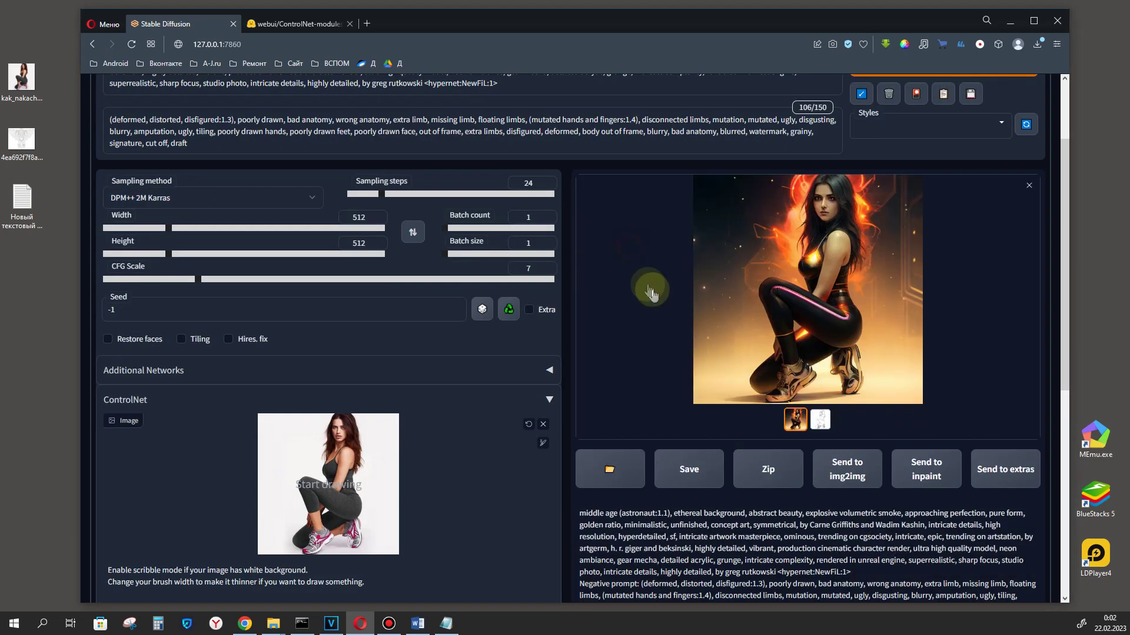
pyautogui.click(820, 419)
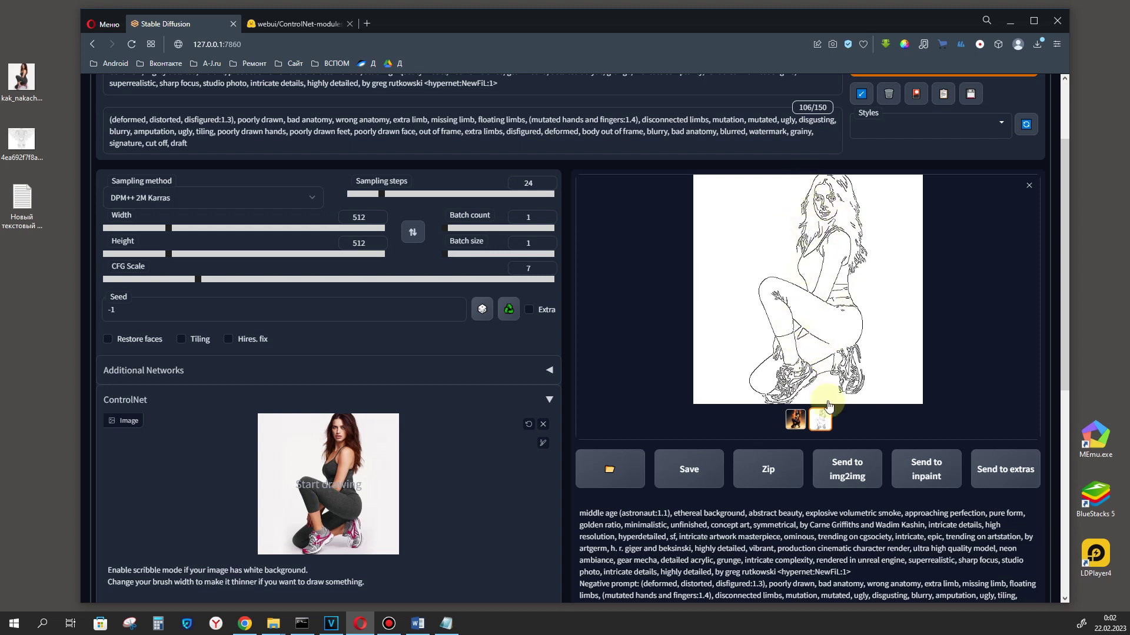
pyautogui.click(798, 421)
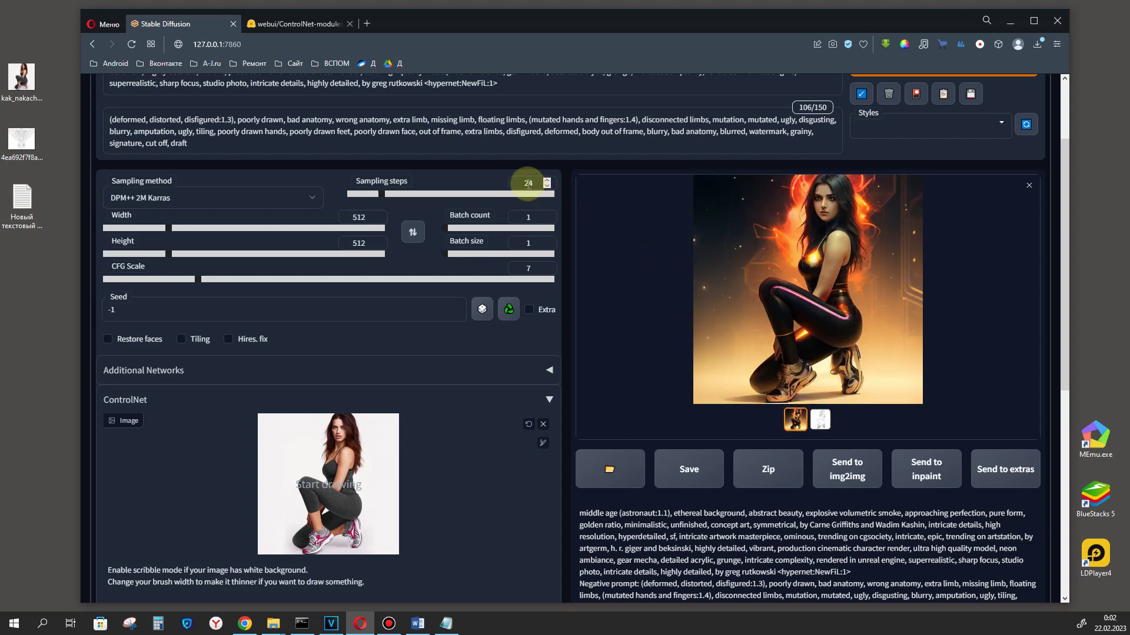
# Step: Set the sampling steps to 16 and generate the image again
pyautogui.write('16')
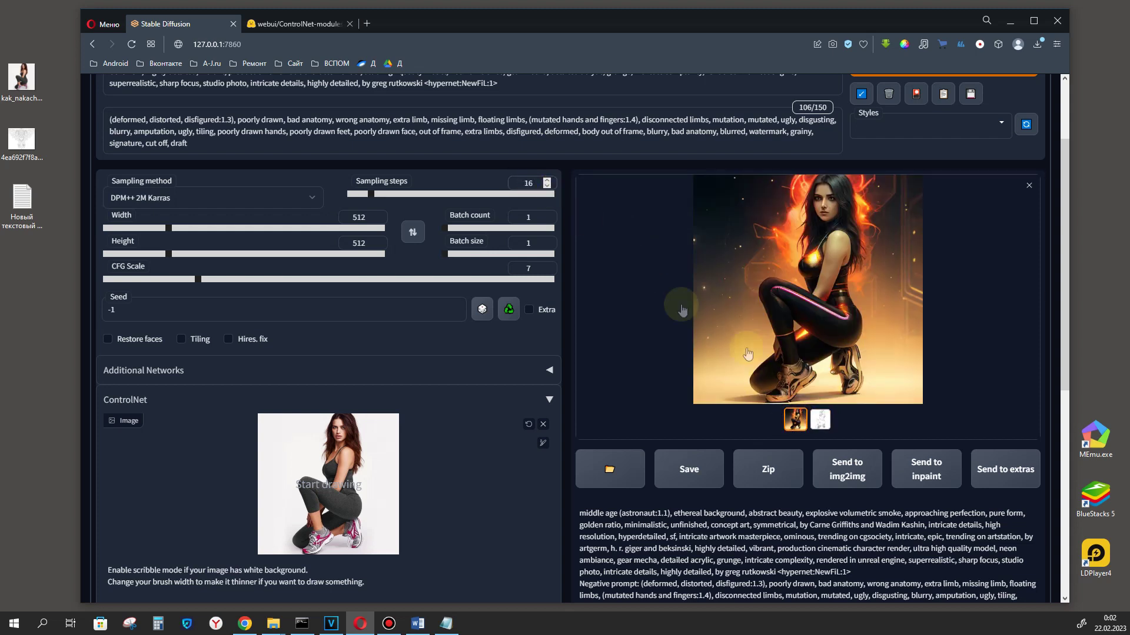
pyautogui.scroll(1, 934, 230)
pyautogui.click(909, 114)
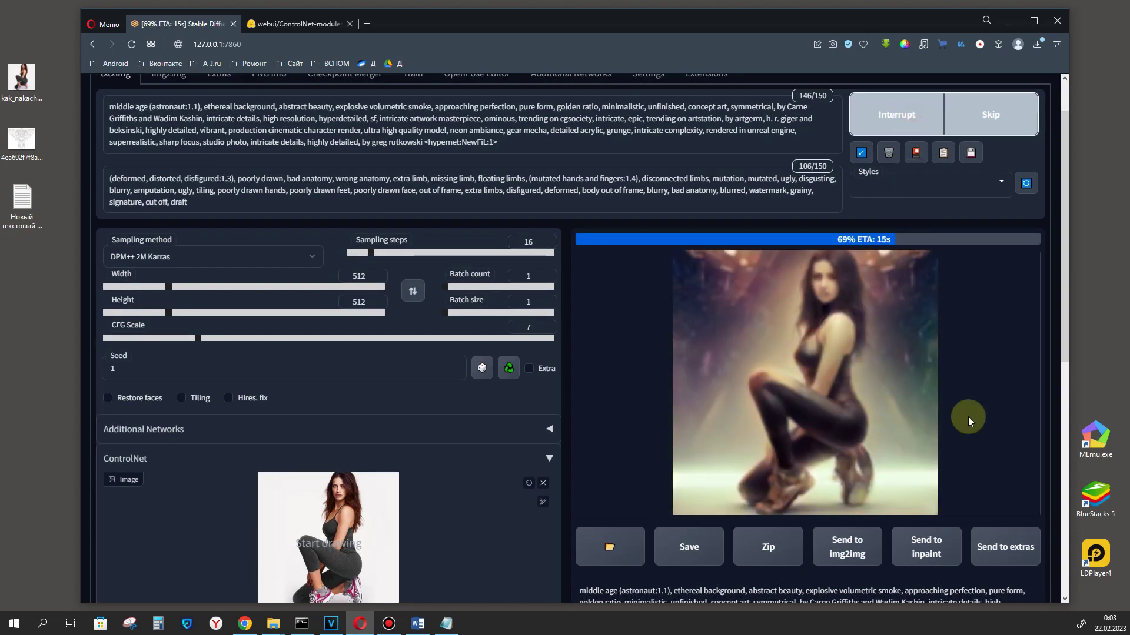
# Step: Open the new image in the results gallery and compare it with its canny outline map
pyautogui.click(839, 329)
pyautogui.click(724, 348)
pyautogui.click(820, 477)
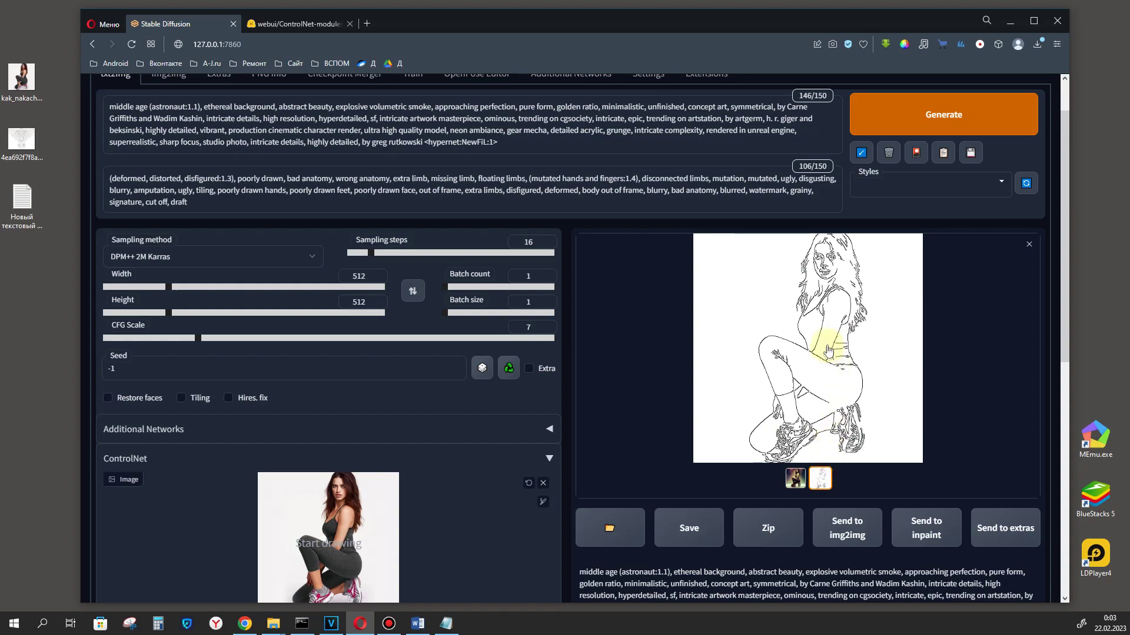
pyautogui.click(794, 482)
# Step: Set the ControlNet preprocessor to hed and the model to control_hed-fp16 [13fee50b]
pyautogui.scroll(-3, 611, 373)
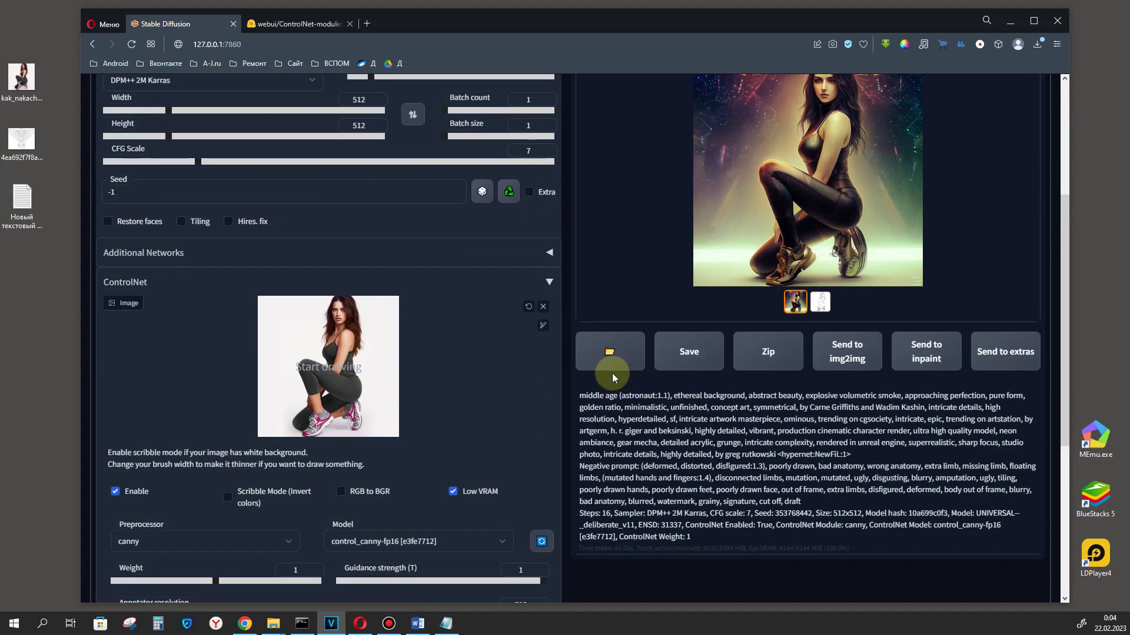
pyautogui.scroll(-5, 726, 394)
pyautogui.scroll(-1, 235, 442)
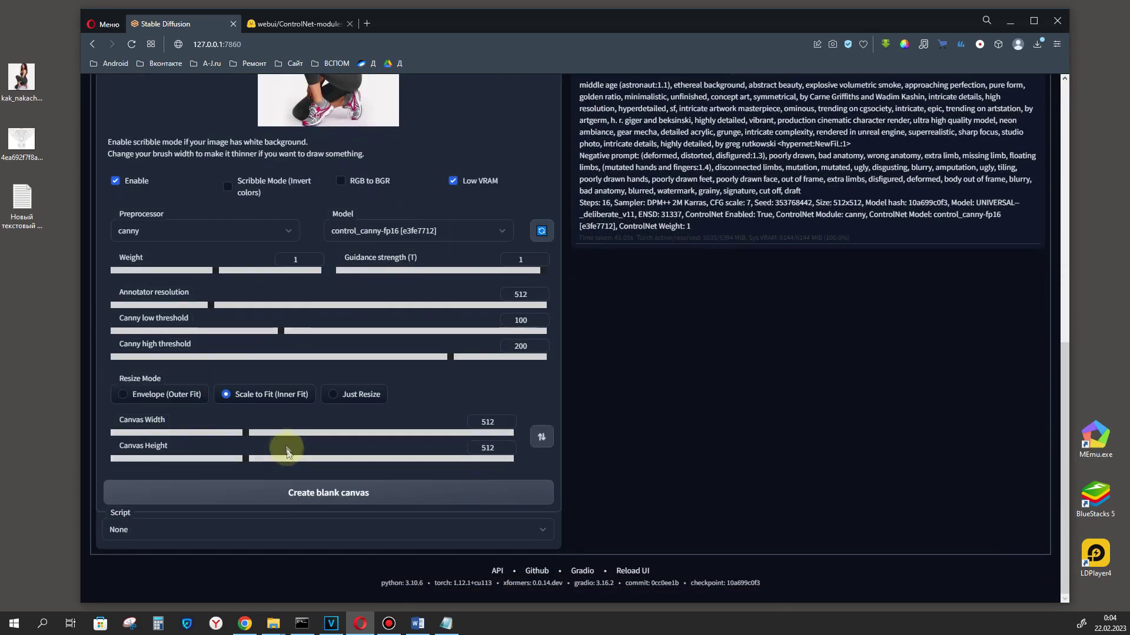
pyautogui.click(239, 232)
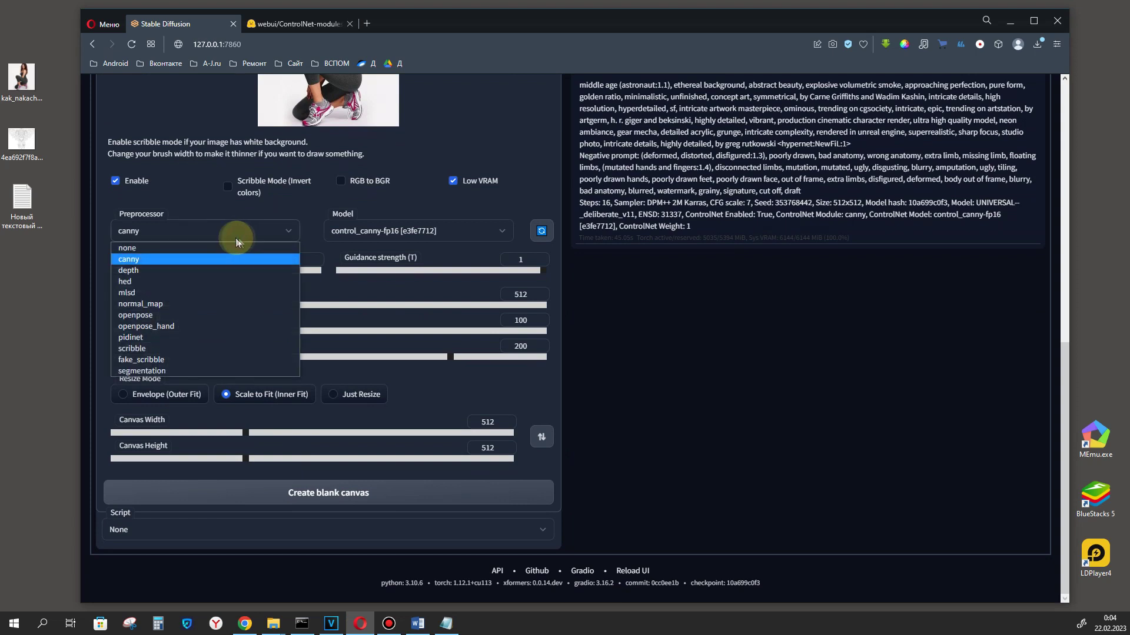
pyautogui.click(135, 286)
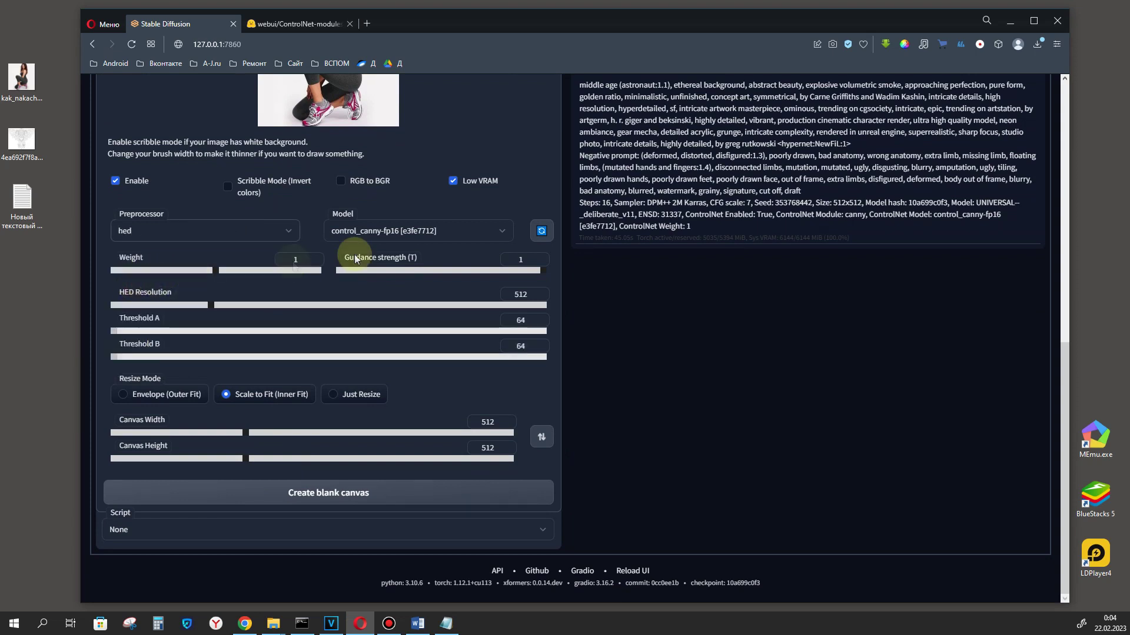
pyautogui.click(398, 232)
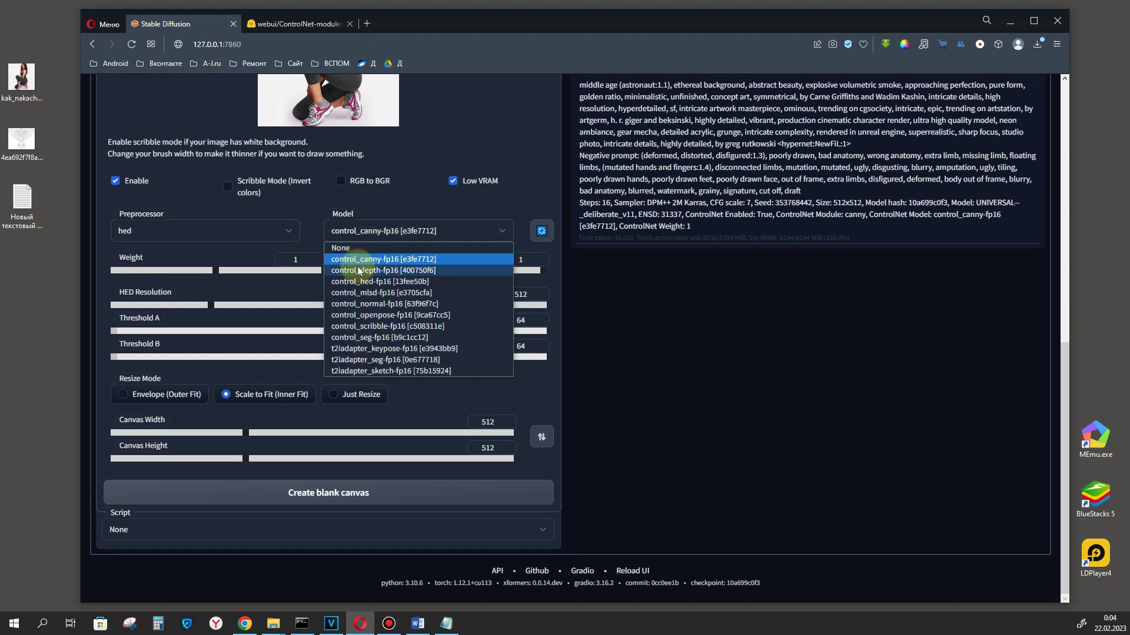
pyautogui.click(370, 281)
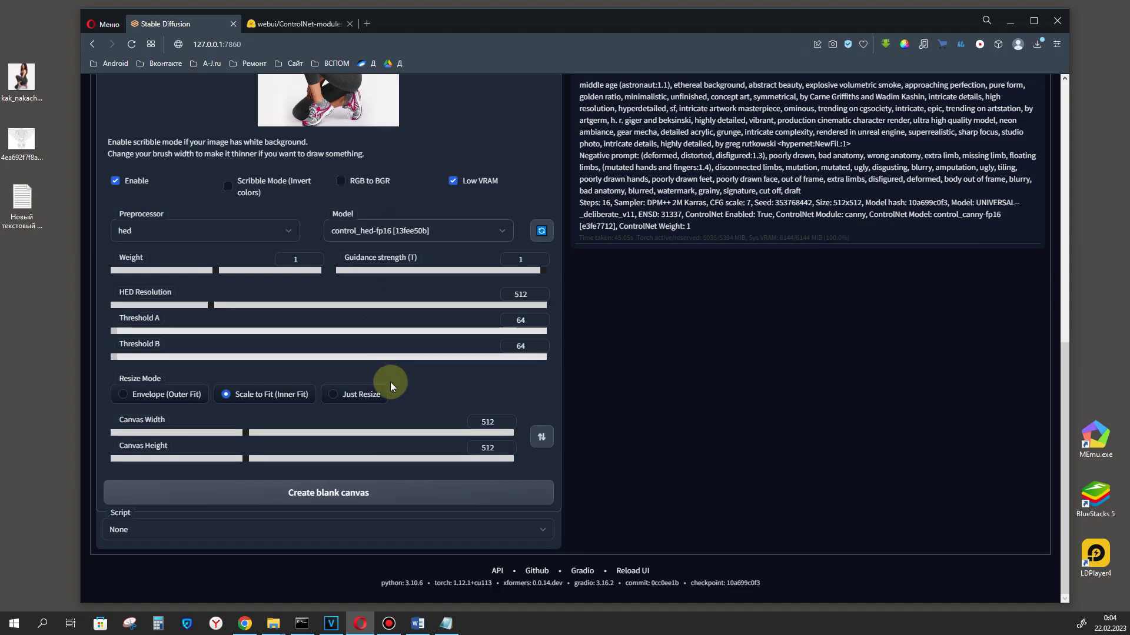
# Step: Generate an image with the hed model and inspect the result and its enlarged edge map
pyautogui.scroll(4, 391, 382)
pyautogui.scroll(-4, 441, 308)
pyautogui.scroll(7, 561, 333)
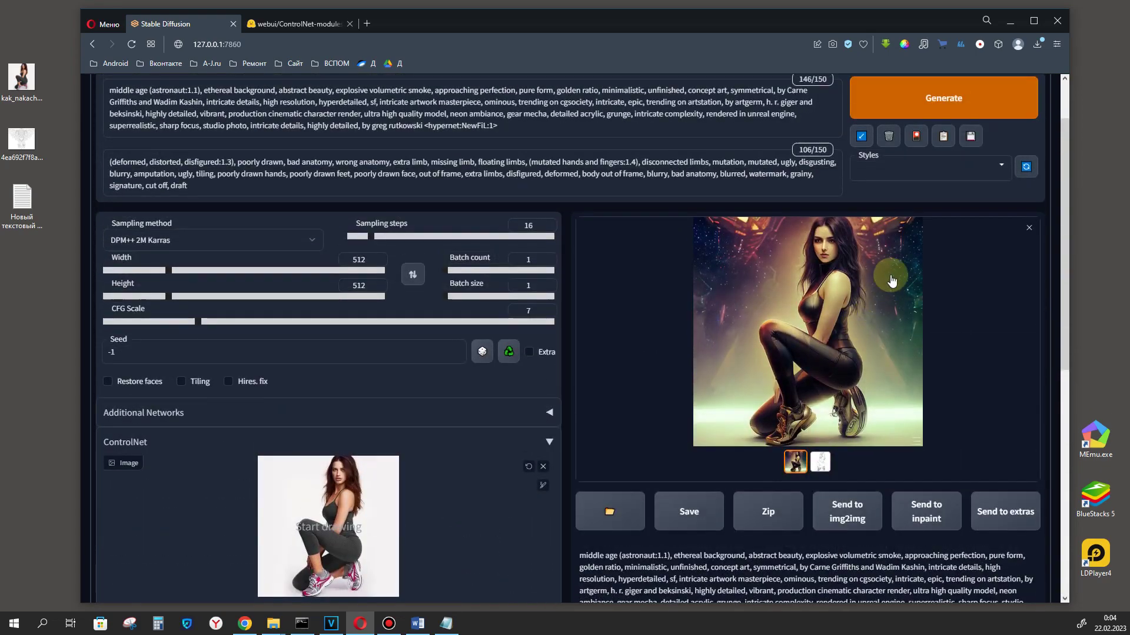
pyautogui.click(947, 111)
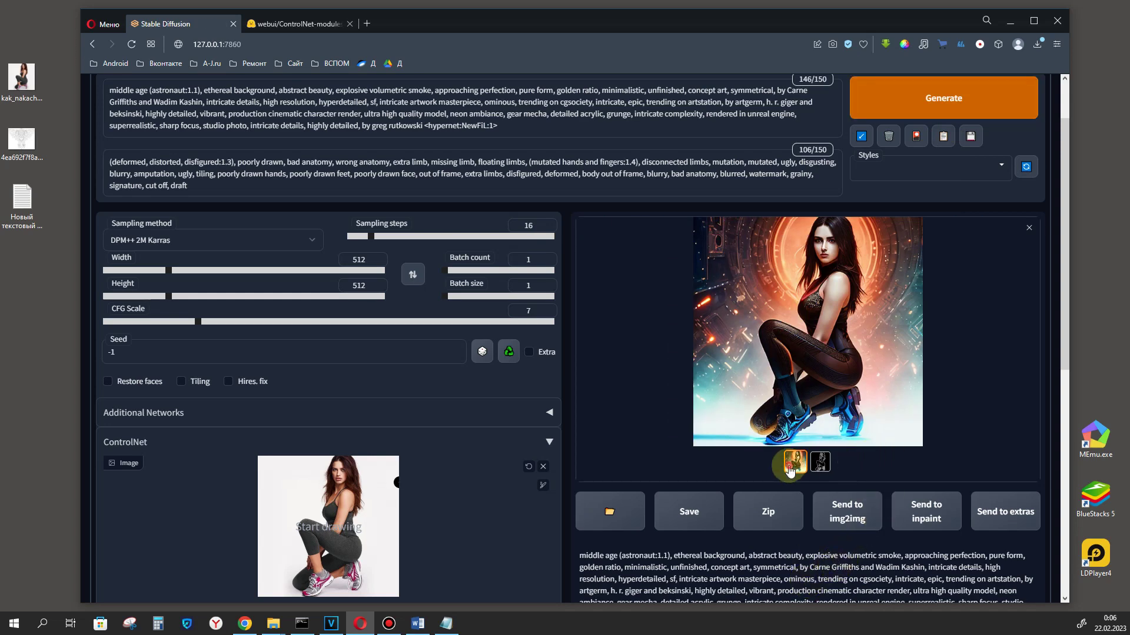
pyautogui.click(826, 464)
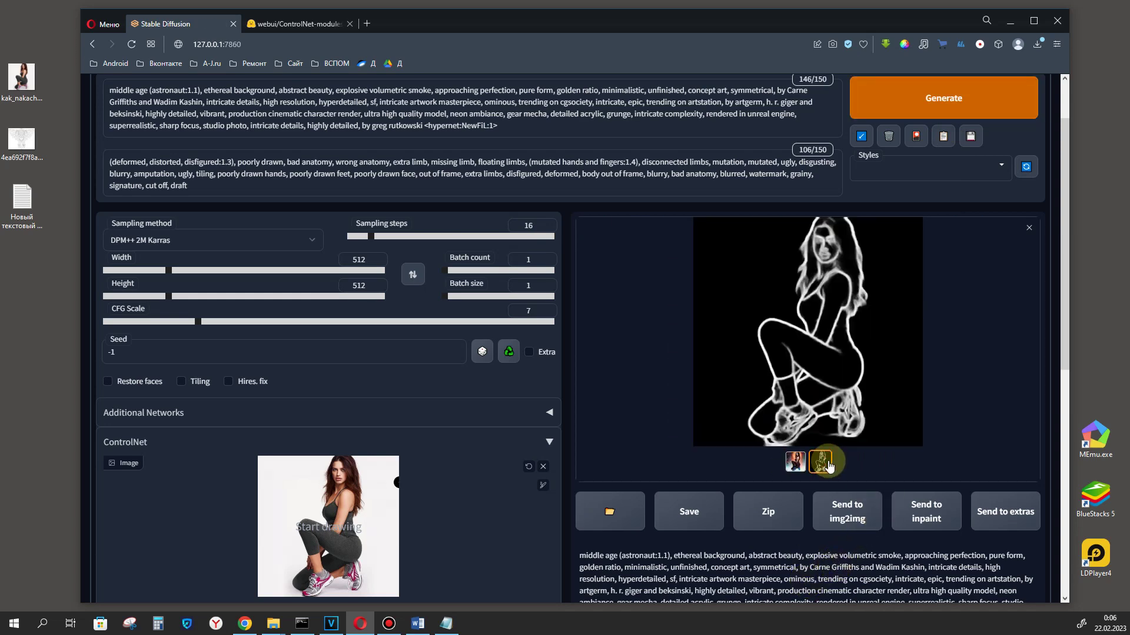
pyautogui.click(834, 385)
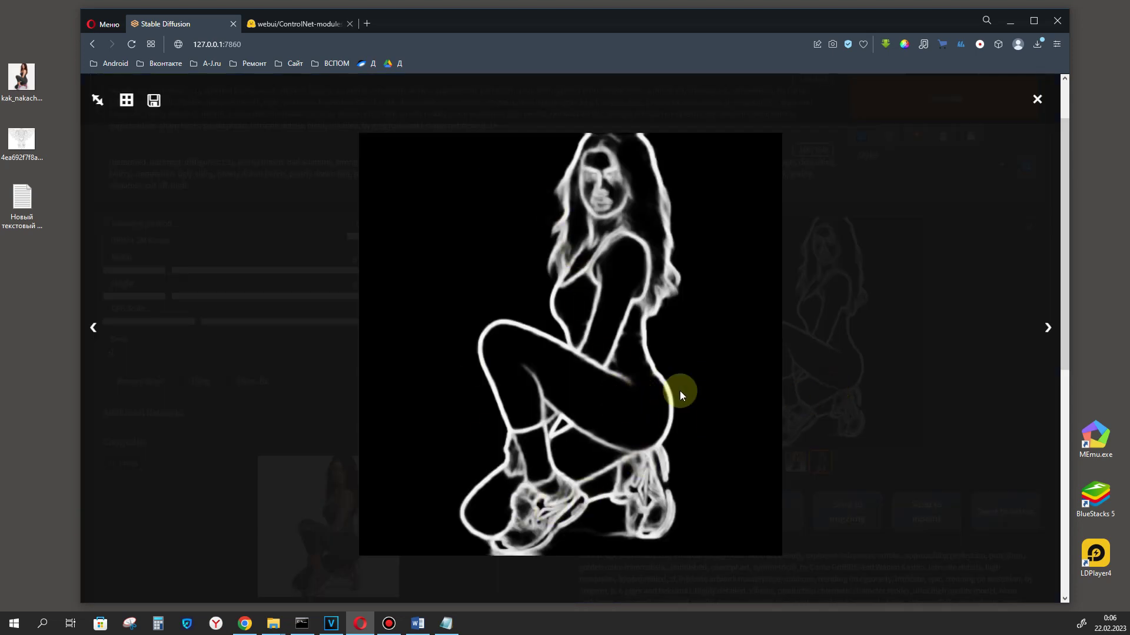
pyautogui.click(832, 360)
pyautogui.click(795, 462)
# Step: Set the ControlNet preprocessor to scribble and the model to control_scribble-fp16 [c508311e]
pyautogui.scroll(-6, 251, 336)
pyautogui.click(253, 346)
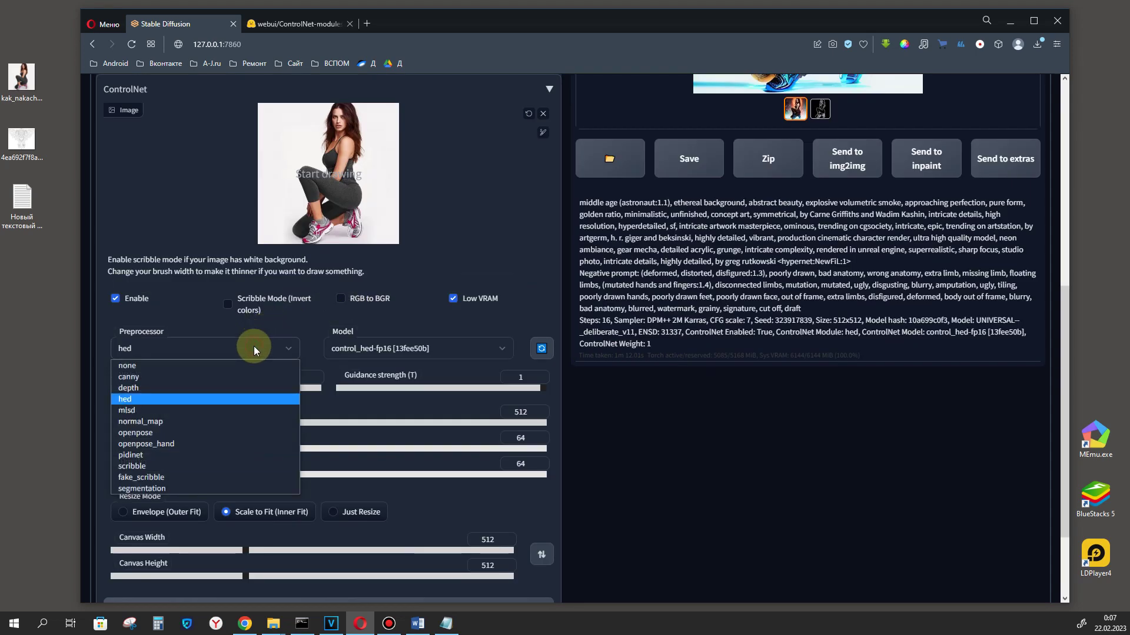
pyautogui.click(133, 467)
pyautogui.click(435, 352)
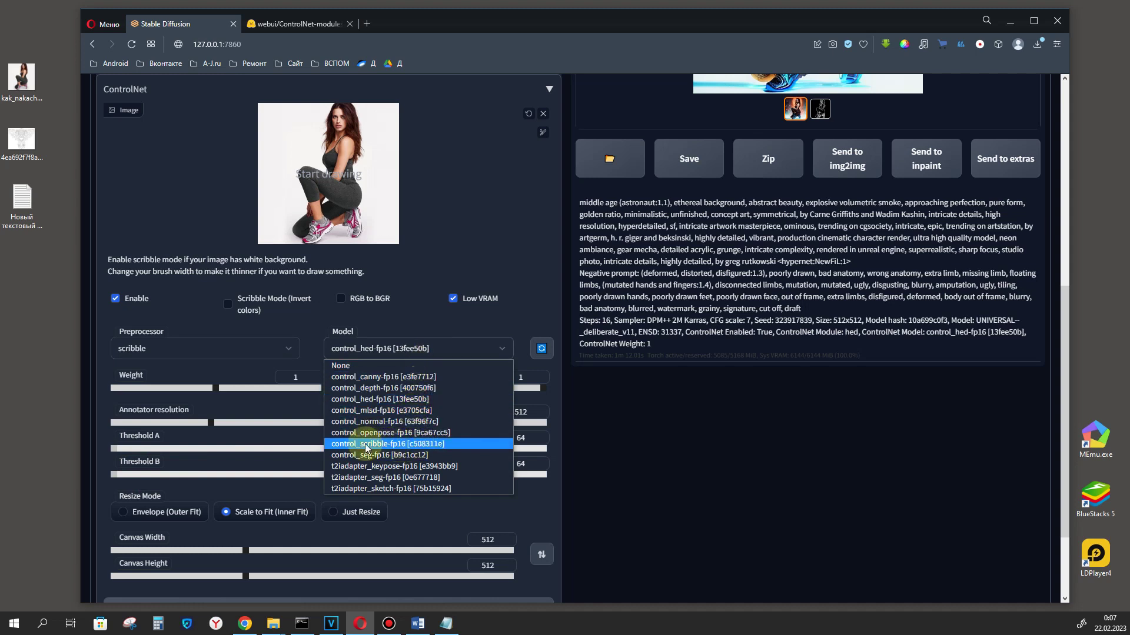
pyautogui.click(379, 445)
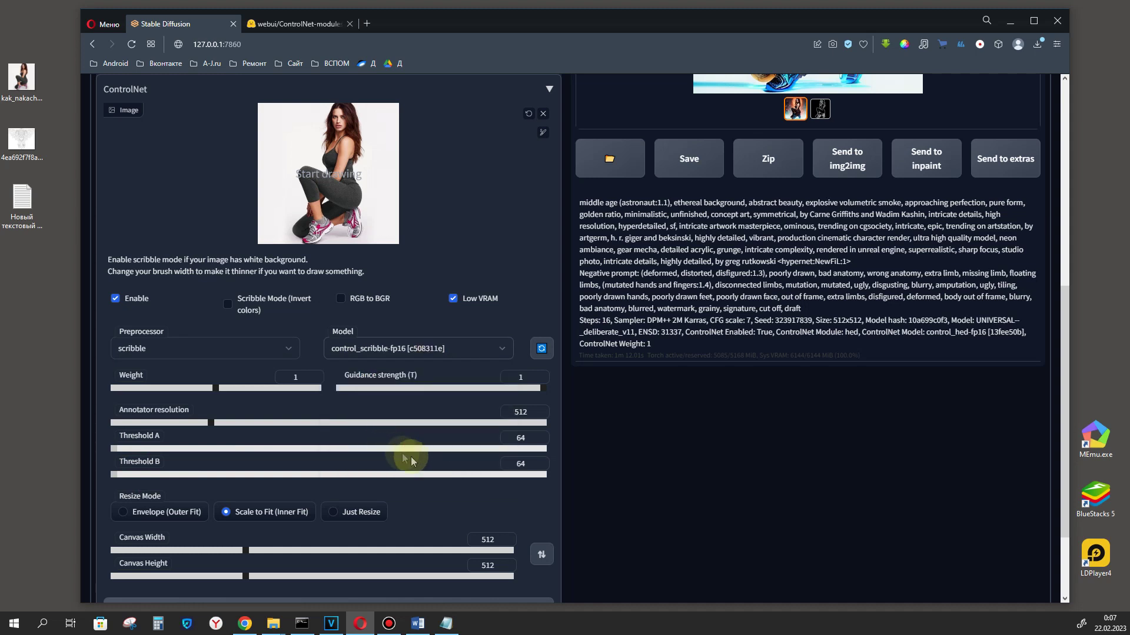
# Step: Replace the ControlNet reference photo with the owl line drawing from the desktop and check the canvas height
pyautogui.moveTo(28, 146); pyautogui.dragTo(327, 173)
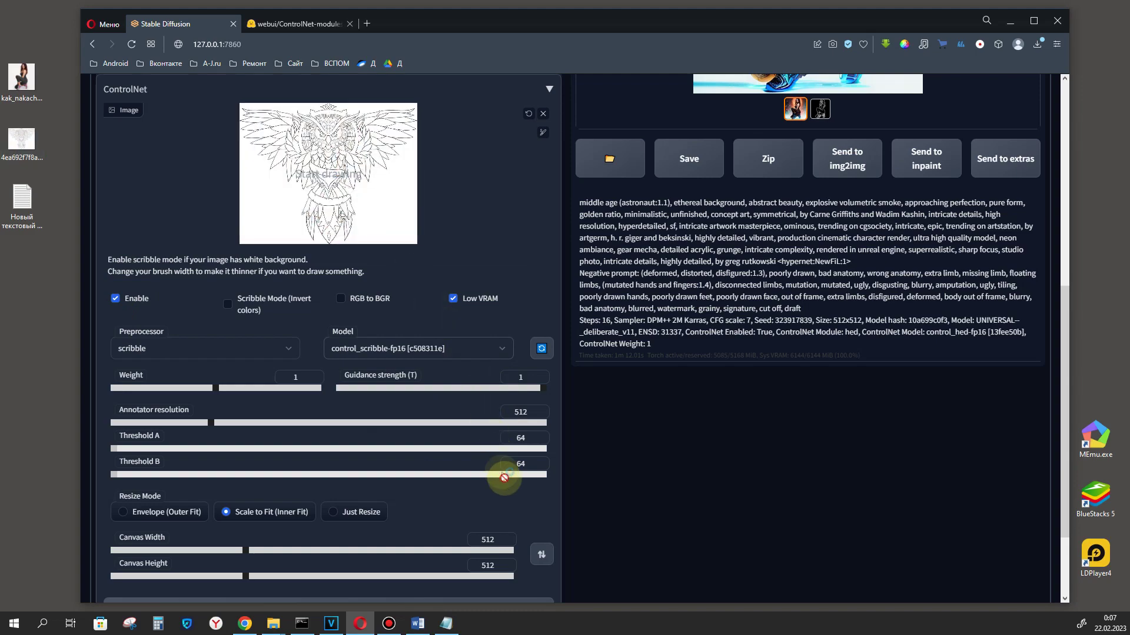
pyautogui.doubleClick(488, 566)
pyautogui.scroll(-1, 462, 398)
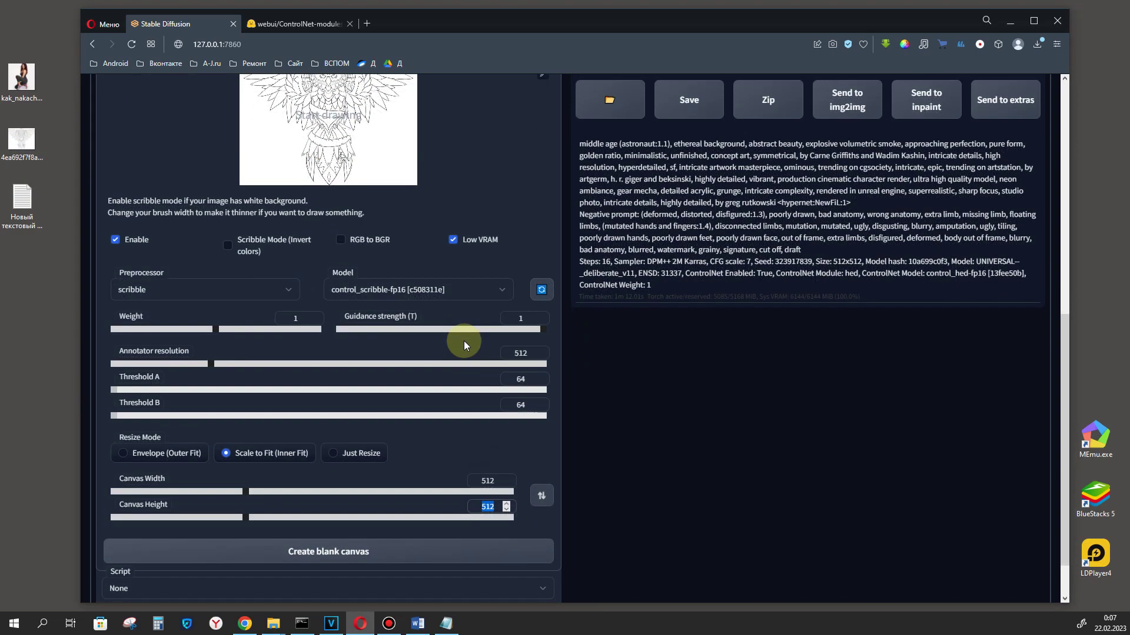
# Step: Replace the prompt with "owl flying on a beautiful background" and generate the image from the owl drawing
pyautogui.scroll(8, 466, 424)
pyautogui.moveTo(517, 203); pyautogui.dragTo(94, 175)
pyautogui.hotkey('ctrl', 'c')
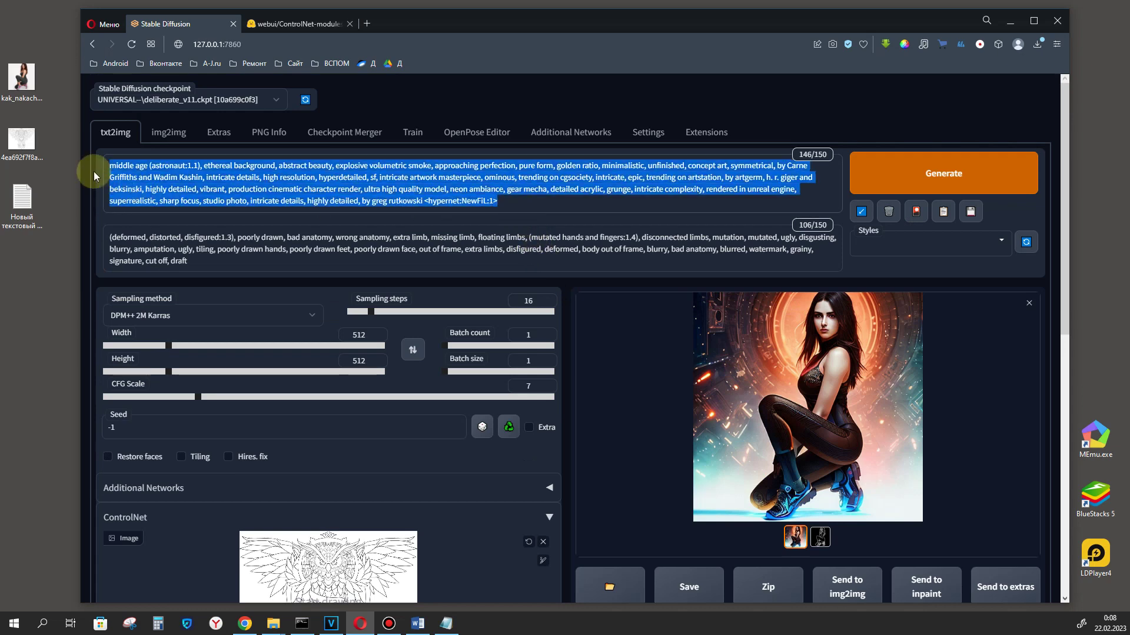
pyautogui.press('Delete')
pyautogui.rightClick(150, 159)
pyautogui.click(197, 216)
pyautogui.moveTo(254, 165); pyautogui.dragTo(107, 168)
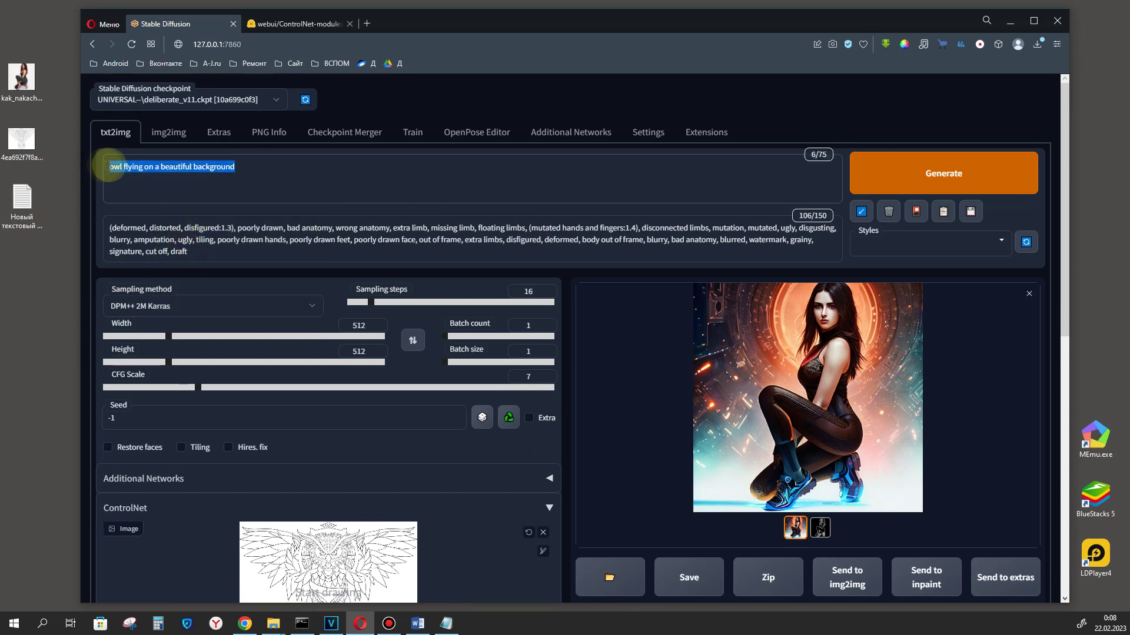
pyautogui.click(911, 181)
pyautogui.scroll(-1, 988, 493)
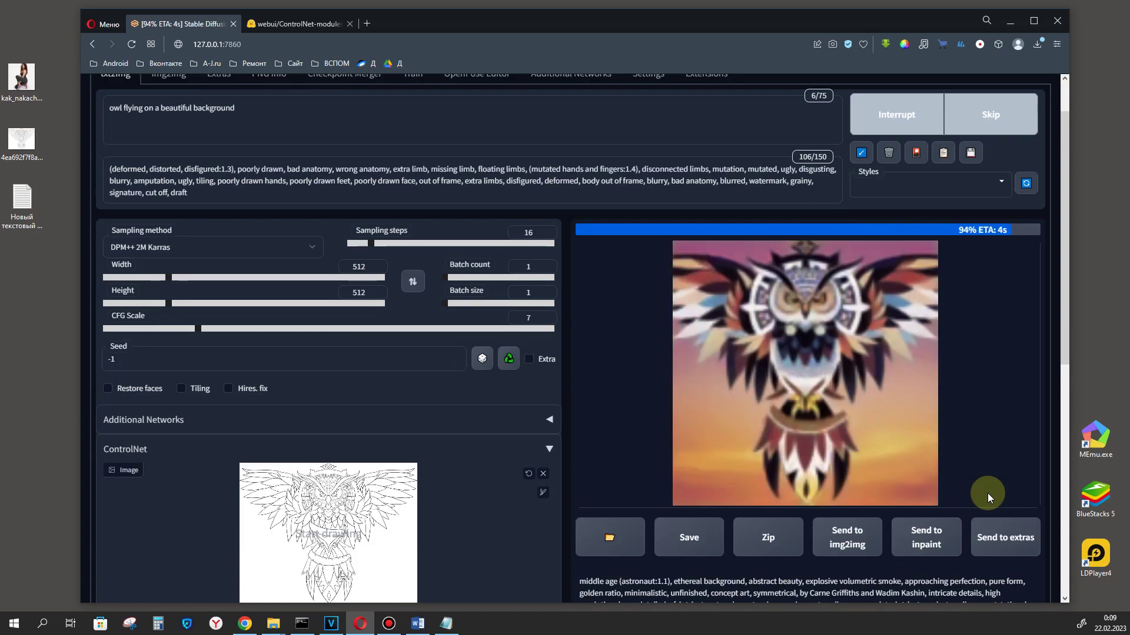
# Step: Enlarge the generated owl image and its line map to inspect them
pyautogui.click(715, 382)
pyautogui.click(714, 382)
pyautogui.click(832, 307)
pyautogui.click(708, 427)
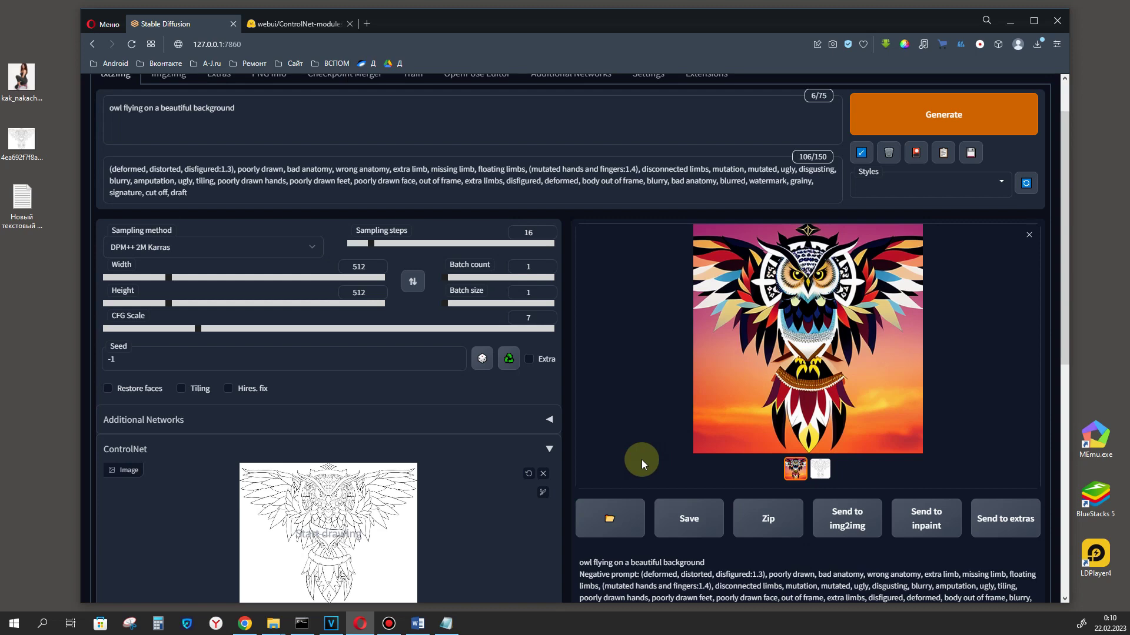
# Step: Set the ControlNet preprocessor to fake_scribble and replace the owl drawing with the photo of the crouching woman from the desktop
pyautogui.scroll(-5, 758, 392)
pyautogui.click(206, 414)
pyautogui.click(143, 545)
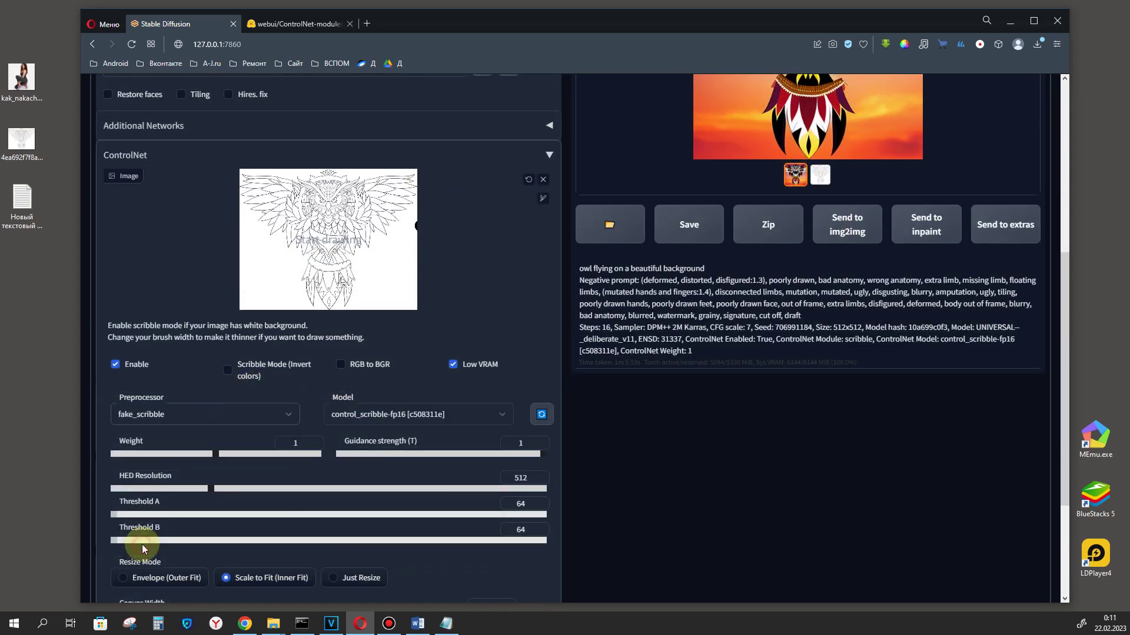
pyautogui.scroll(2, 179, 406)
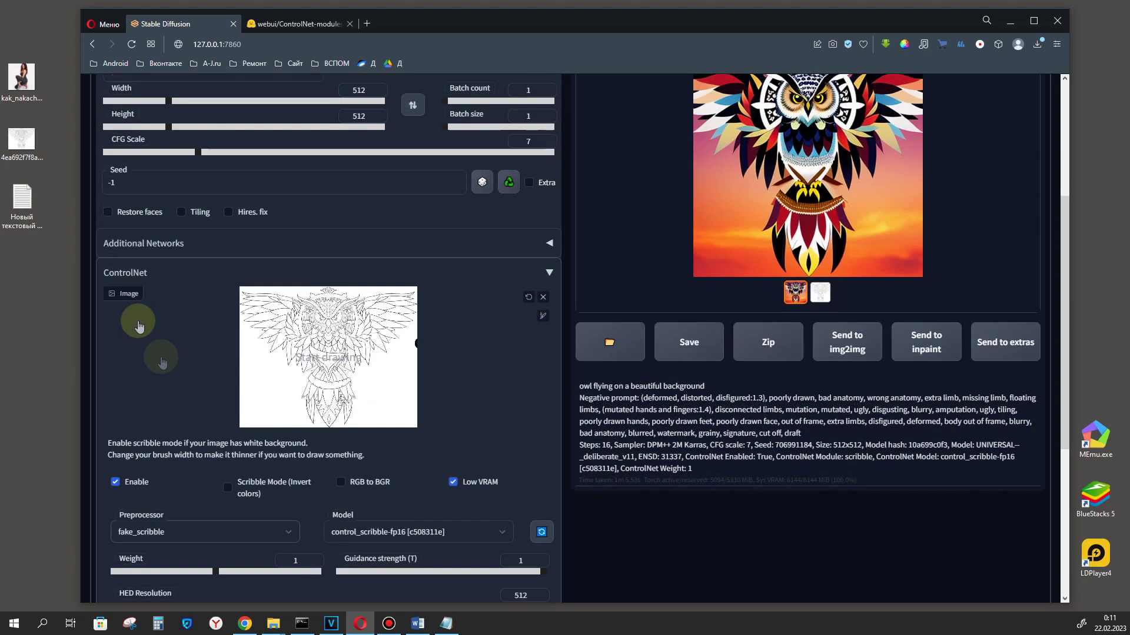
pyautogui.moveTo(21, 78); pyautogui.dragTo(336, 391)
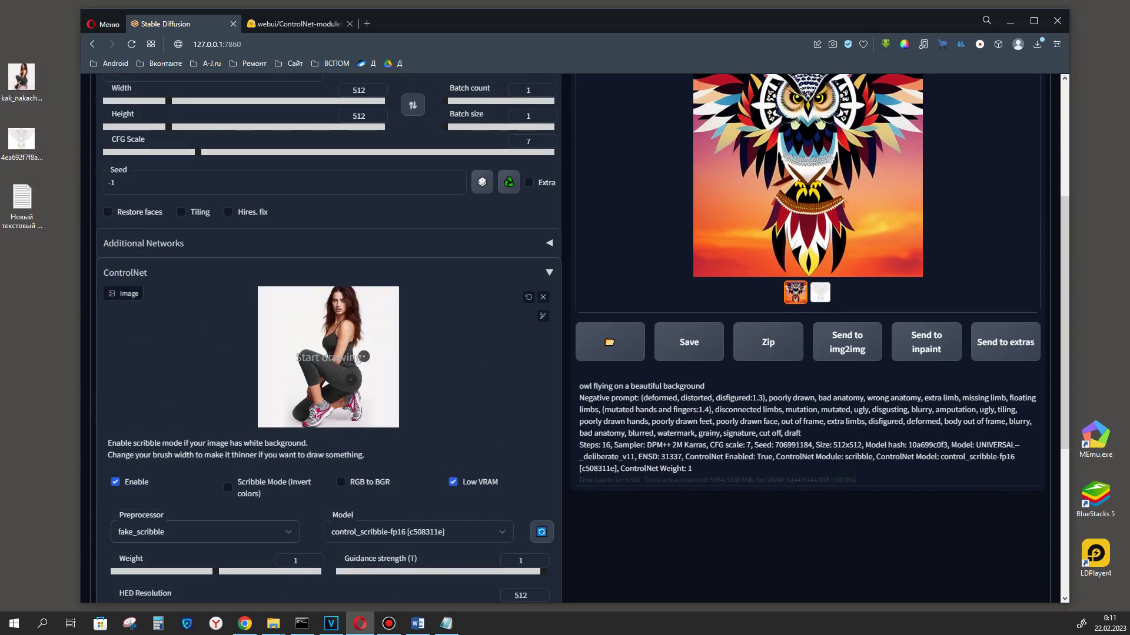
# Step: Replace the owl prompt with the saved "middle age (astronaut:1.1), ethereal background, abstract beauty" prompt and generate the image with fake_scribble
pyautogui.scroll(5, 330, 329)
pyautogui.moveTo(247, 168); pyautogui.dragTo(50, 171)
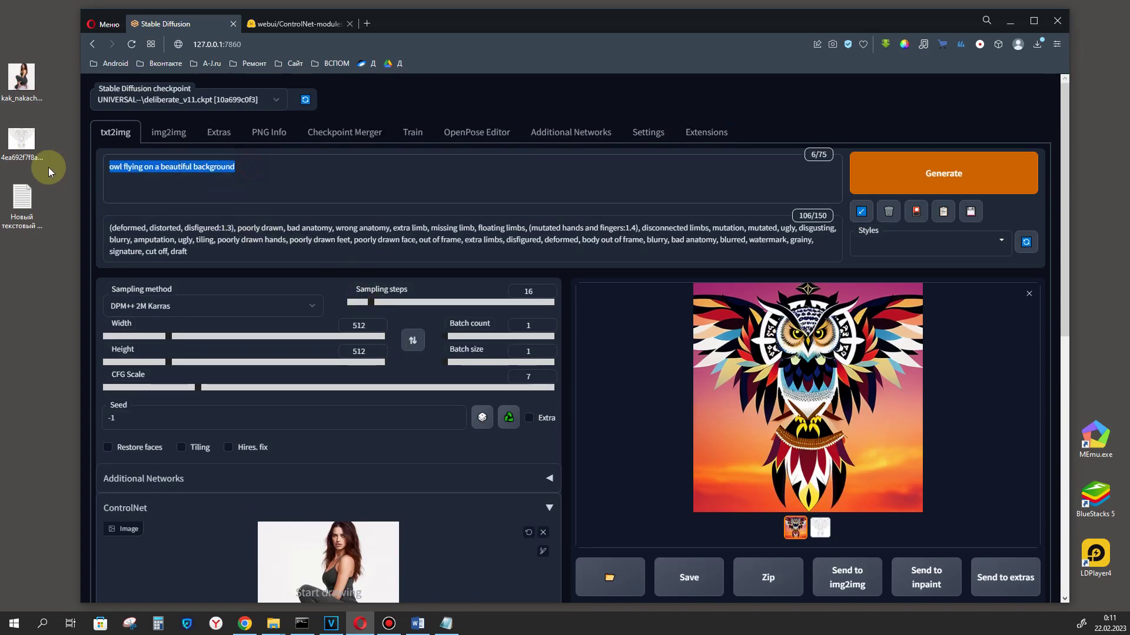
pyautogui.rightClick(154, 169)
pyautogui.click(198, 225)
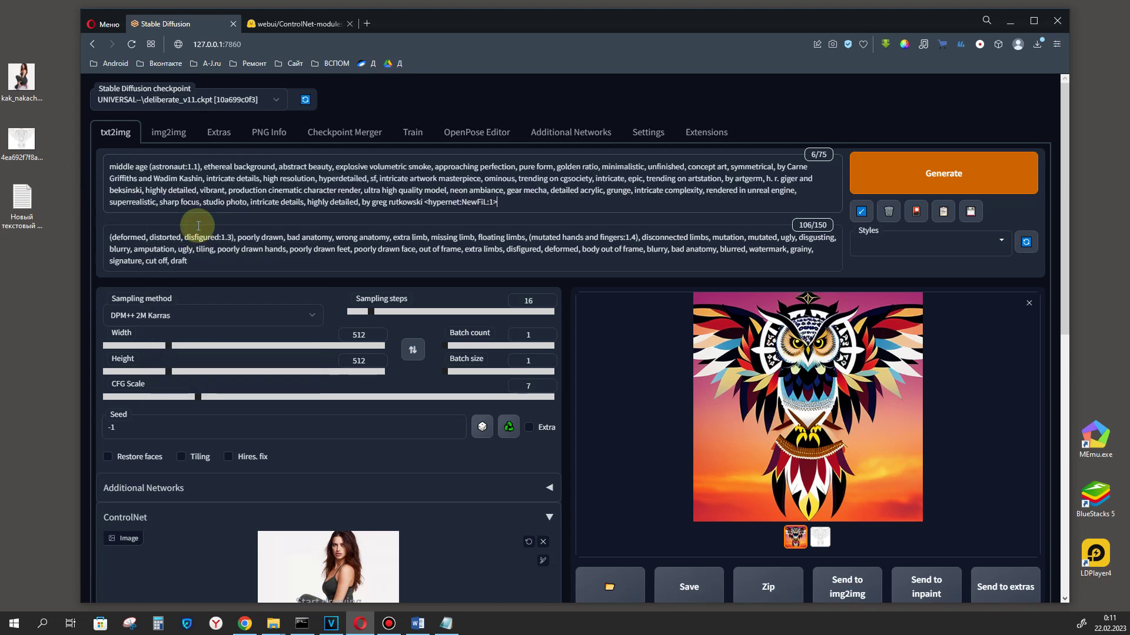
pyautogui.moveTo(106, 165); pyautogui.dragTo(533, 208)
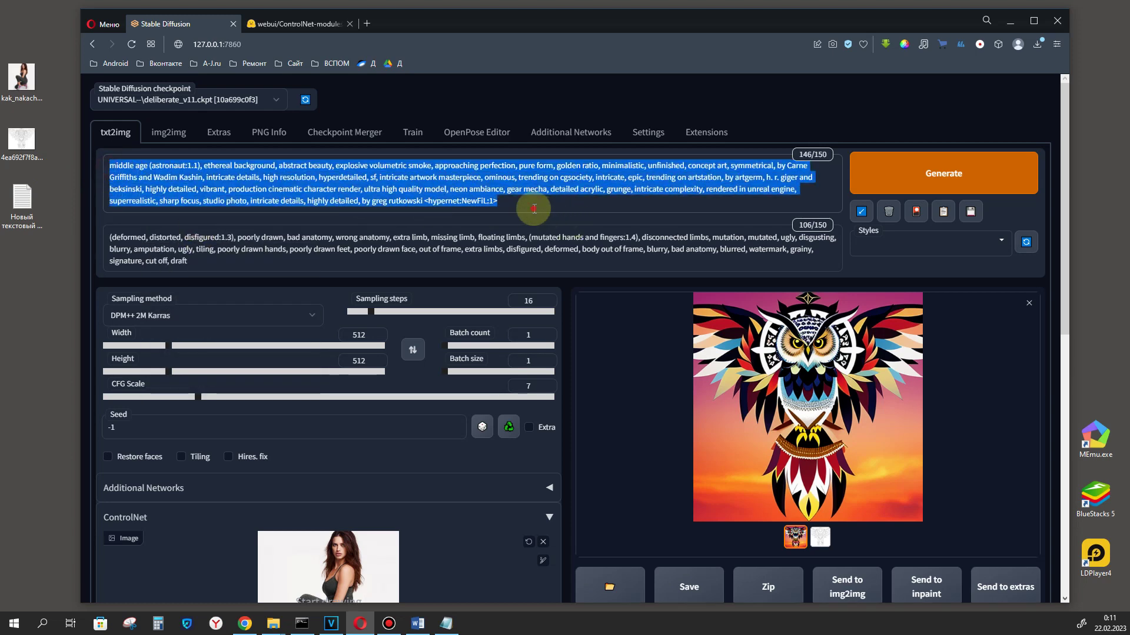
pyautogui.click(533, 208)
pyautogui.click(962, 172)
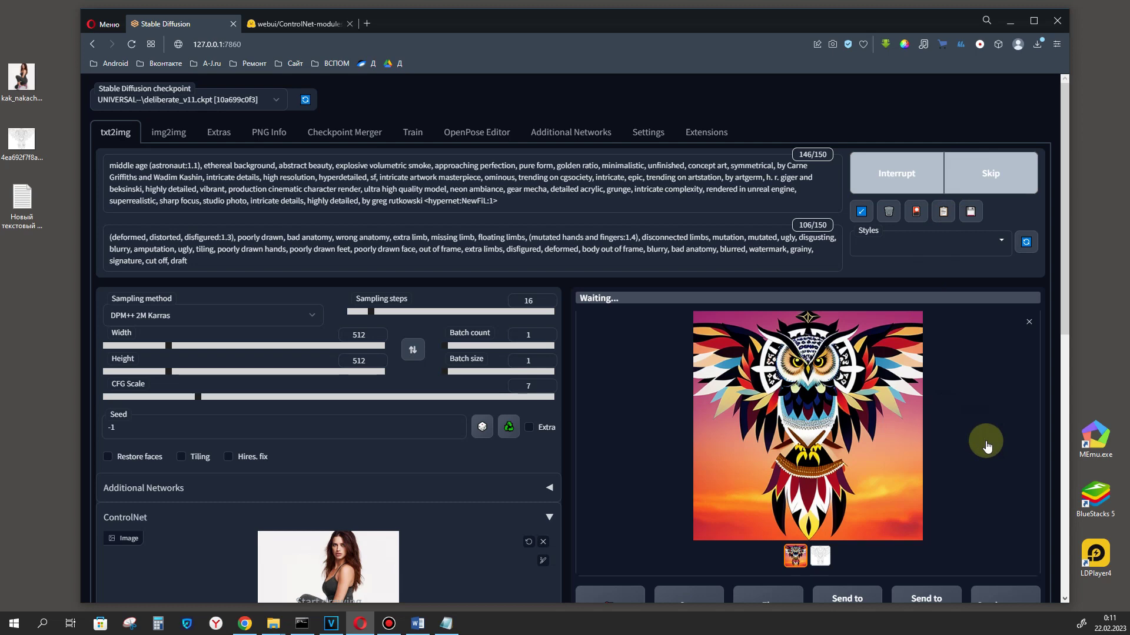
# Step: Inspect the enlarged fake_scribble result and compare it with its scribble map
pyautogui.scroll(-1, 982, 448)
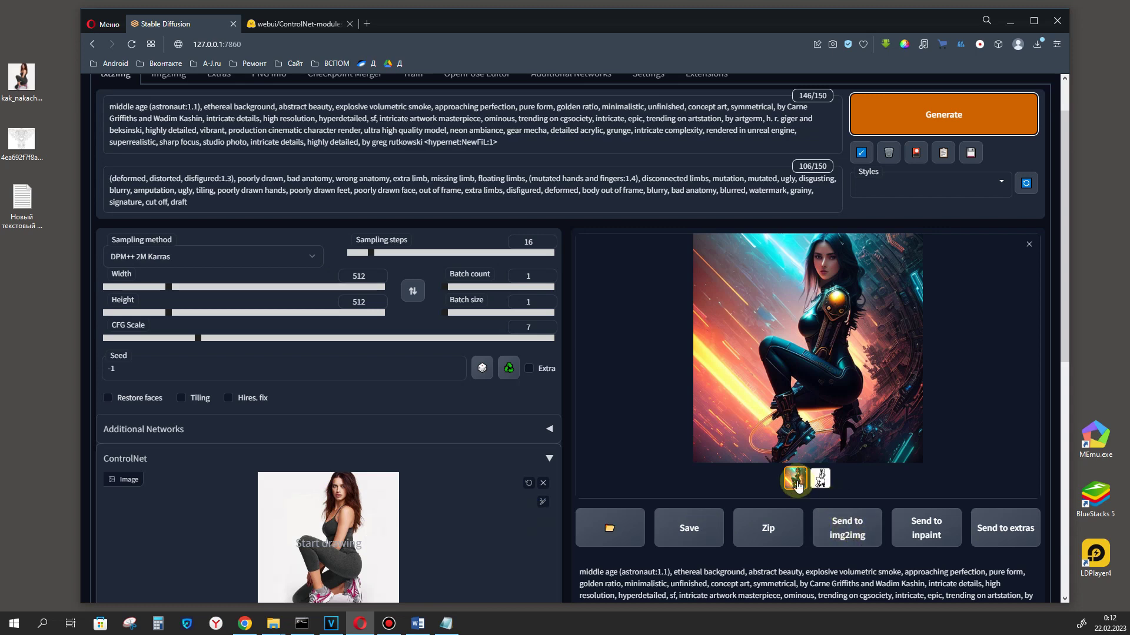
pyautogui.click(826, 379)
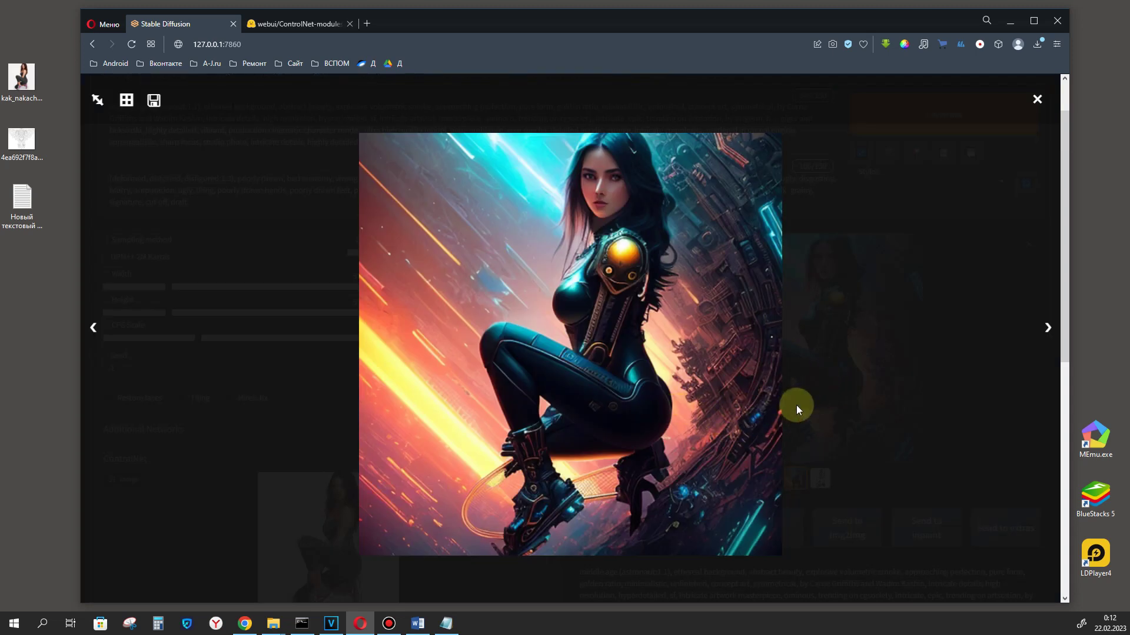
pyautogui.click(834, 389)
pyautogui.click(820, 478)
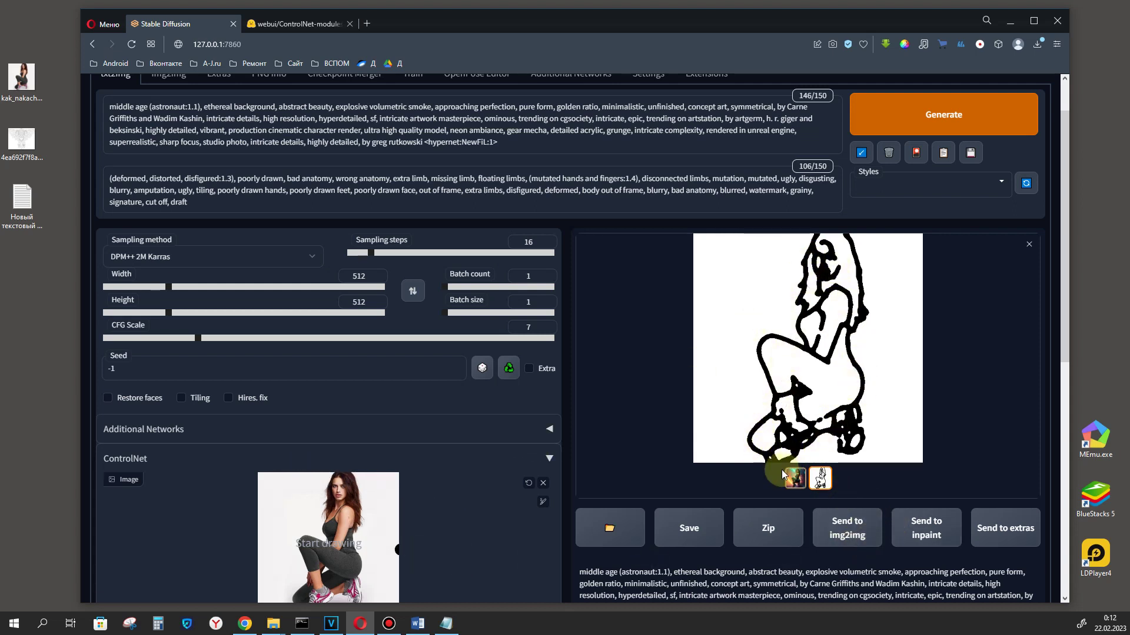
pyautogui.click(797, 480)
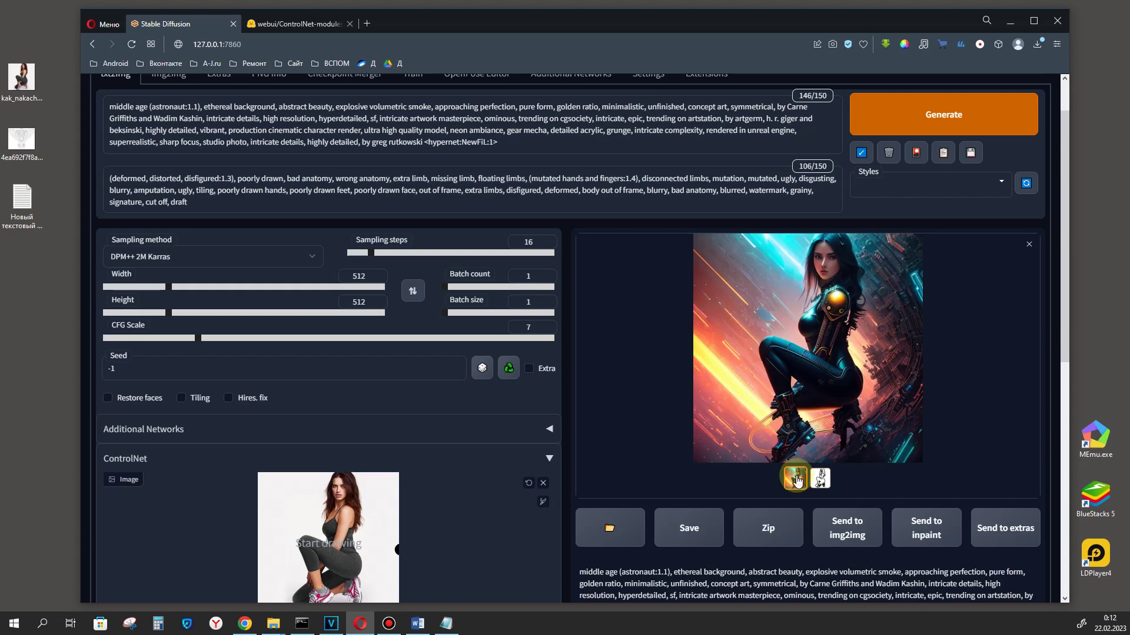
# Step: Set the ControlNet preprocessor to mlsd and the model to control_mlsd-fp16 [e3705cfa]
pyautogui.scroll(-7, 801, 447)
pyautogui.click(236, 307)
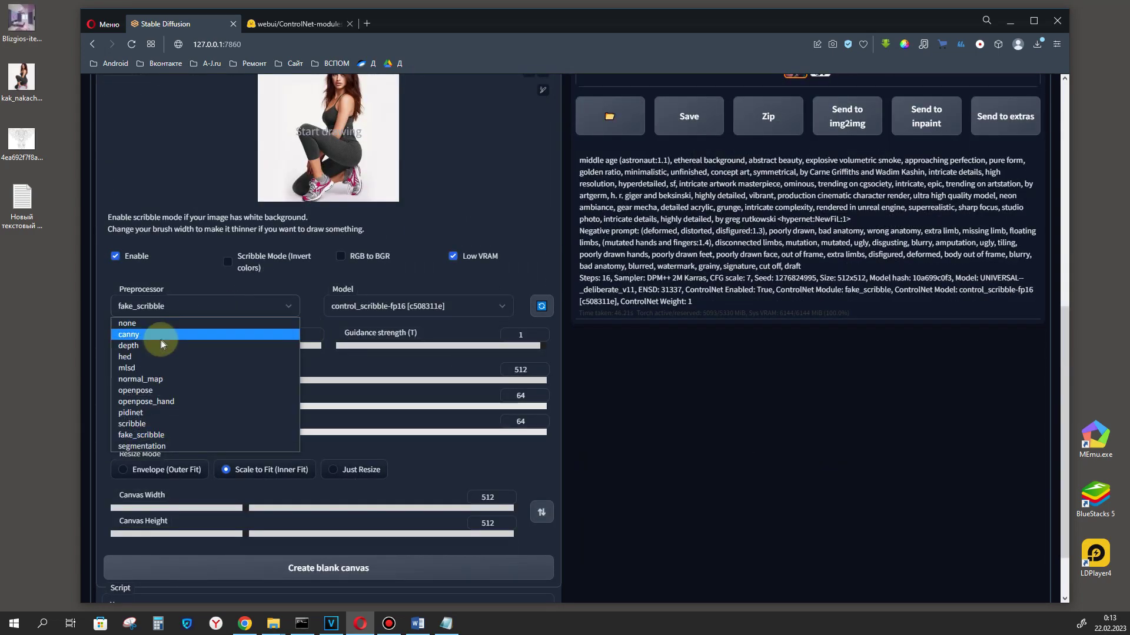
pyautogui.click(135, 367)
pyautogui.click(428, 307)
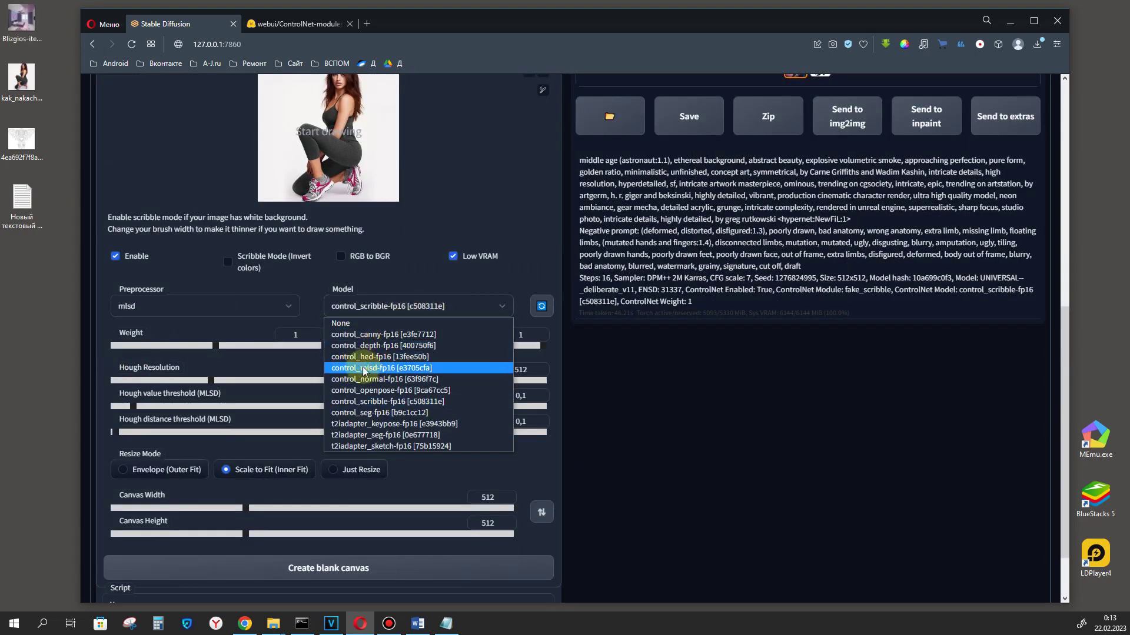
pyautogui.click(389, 366)
# Step: Replace the ControlNet reference photo with the bedroom interior picture from the desktop and check the canvas width and height
pyautogui.scroll(2, 605, 490)
pyautogui.moveTo(21, 21); pyautogui.dragTo(309, 235)
pyautogui.scroll(-3, 412, 353)
pyautogui.click(507, 443)
pyautogui.click(481, 464)
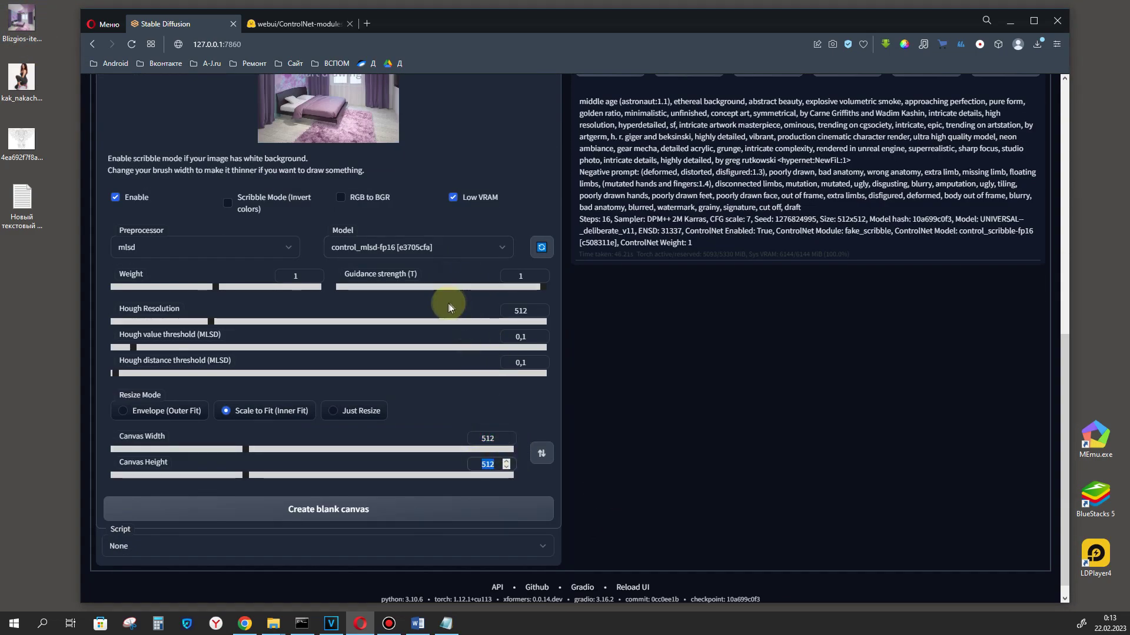
# Step: Replace the prompt with "modern interior in bright colors, yellow carpet, beige wallpaper, white ceiling" and generate the image
pyautogui.scroll(10, 447, 303)
pyautogui.moveTo(512, 201); pyautogui.dragTo(52, 161)
pyautogui.hotkey('ctrl', 'c')
pyautogui.press('BackSpace')
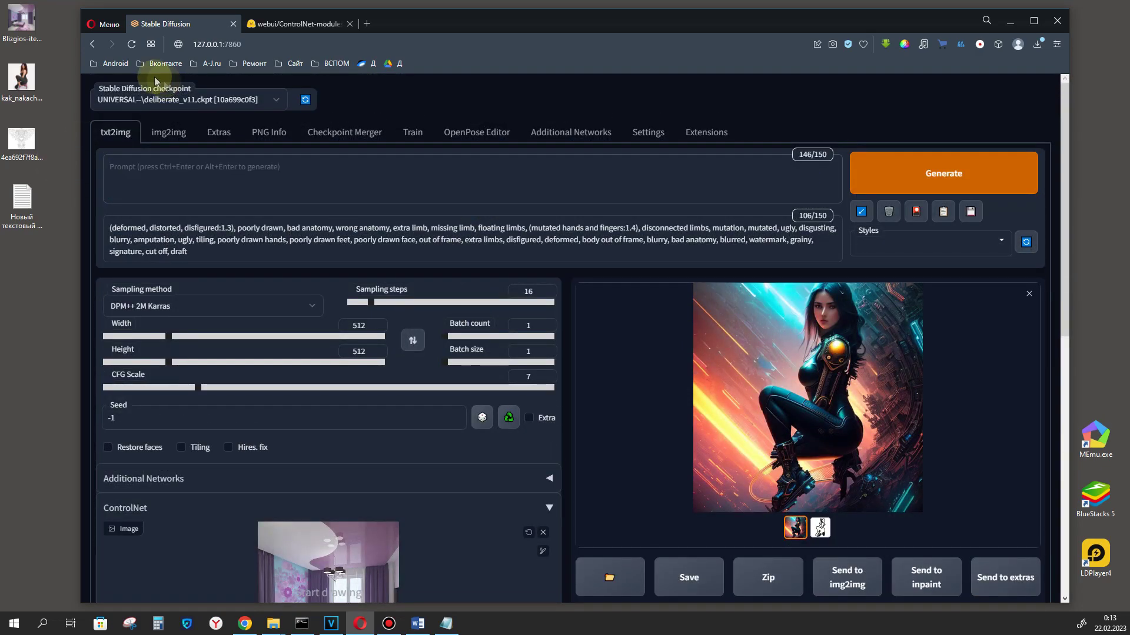
pyautogui.rightClick(194, 173)
pyautogui.click(234, 272)
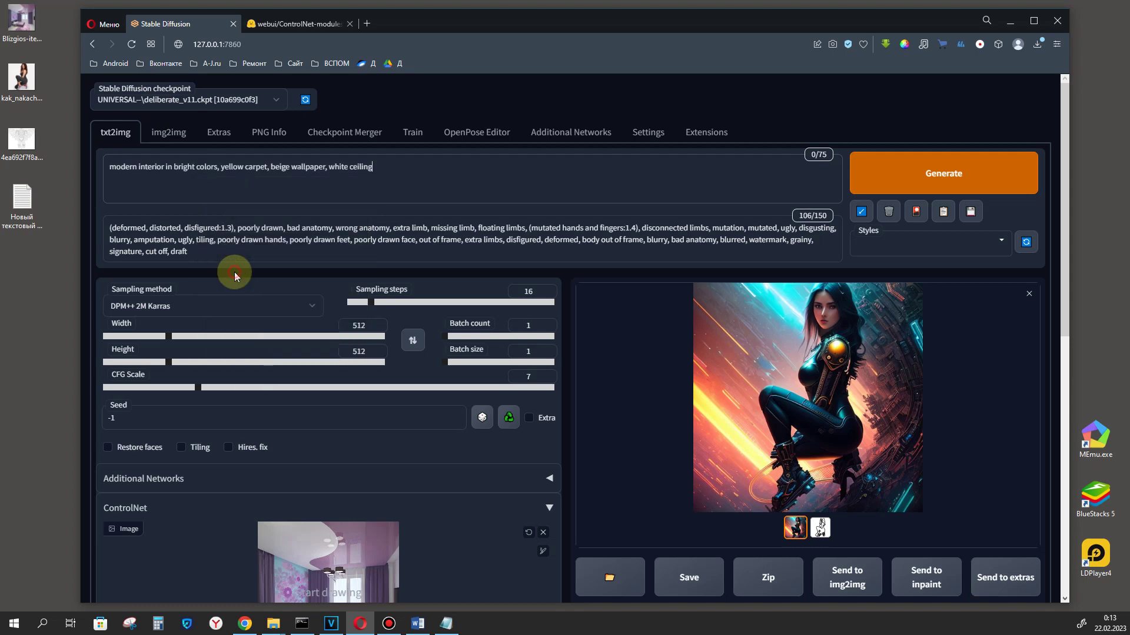
pyautogui.moveTo(401, 171); pyautogui.dragTo(105, 168)
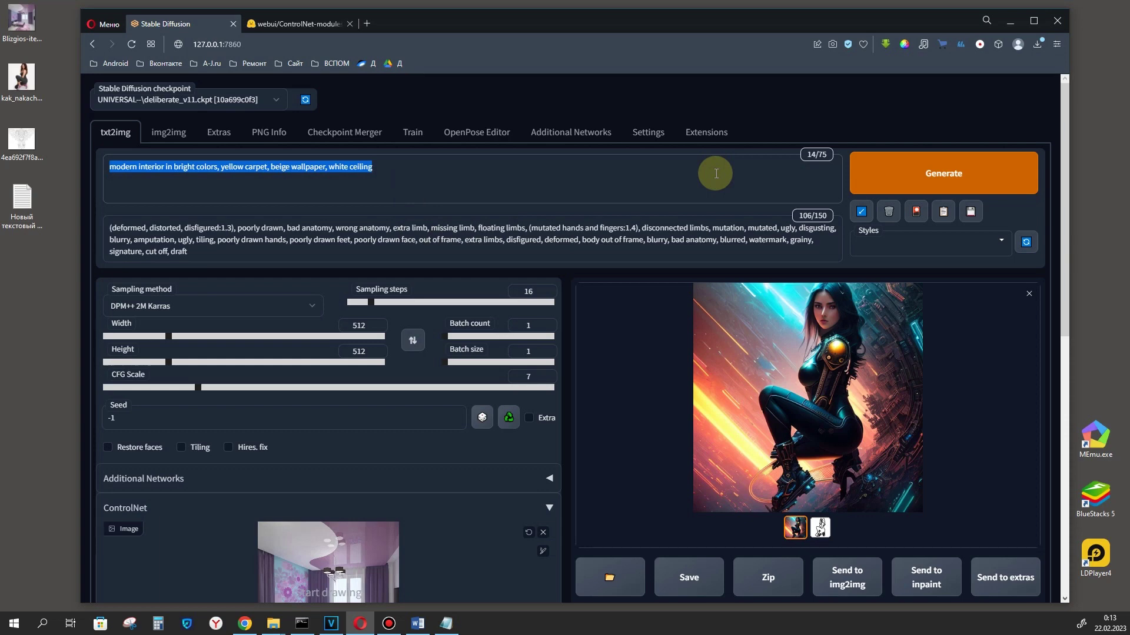
pyautogui.click(988, 174)
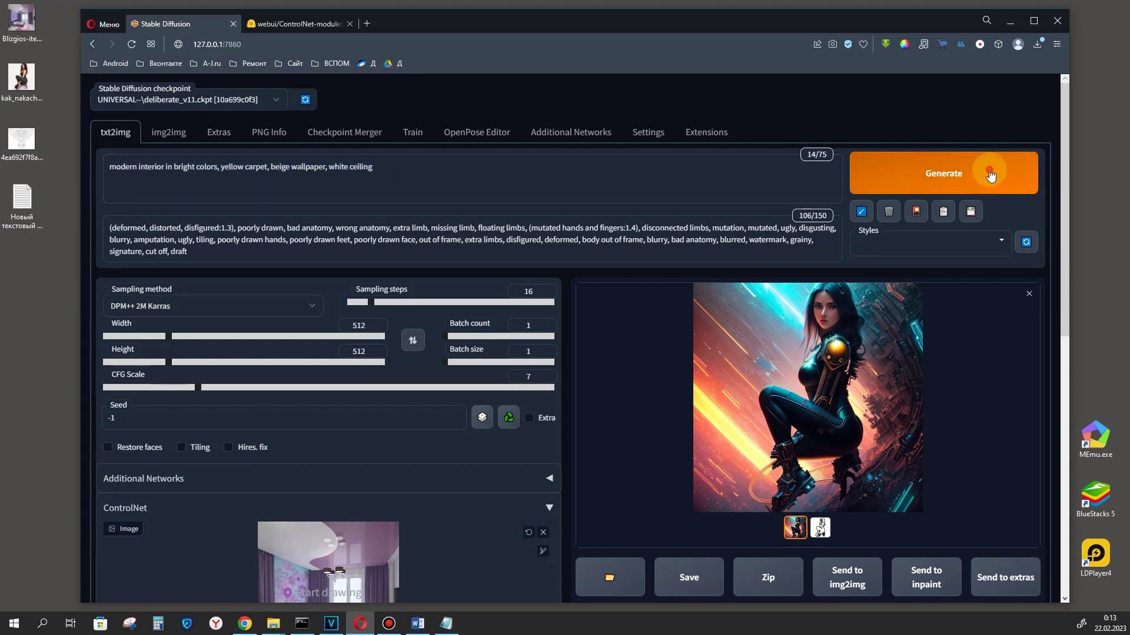
# Step: Inspect the enlarged interior image and its enlarged straight-line map from the mlsd model
pyautogui.scroll(-1, 919, 588)
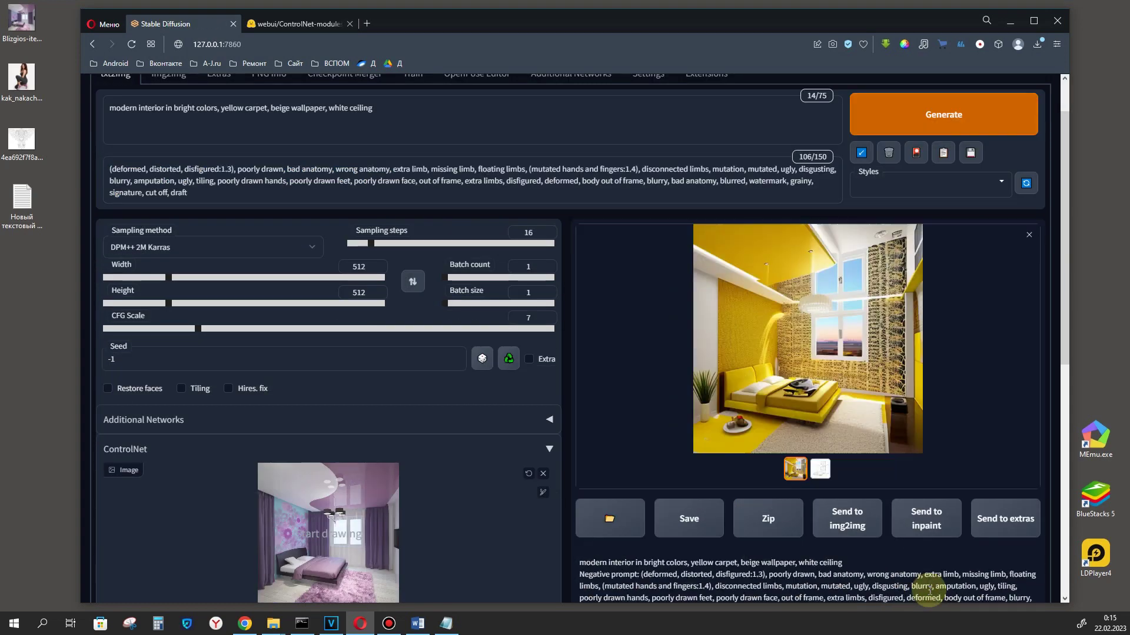
pyautogui.click(804, 347)
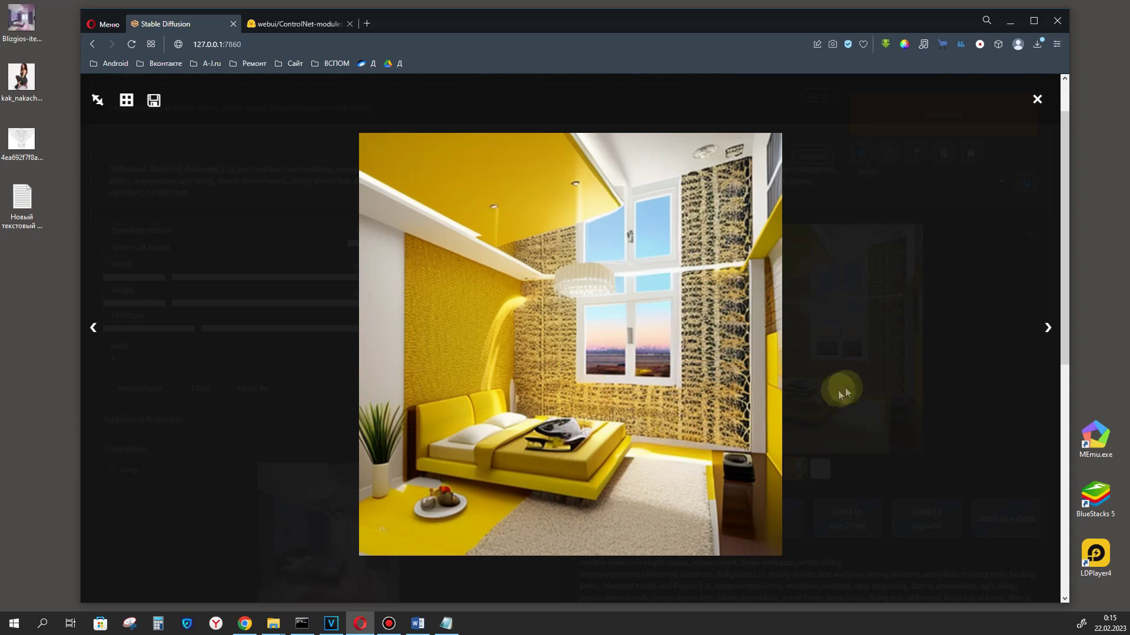
pyautogui.click(819, 402)
pyautogui.click(820, 474)
pyautogui.click(779, 357)
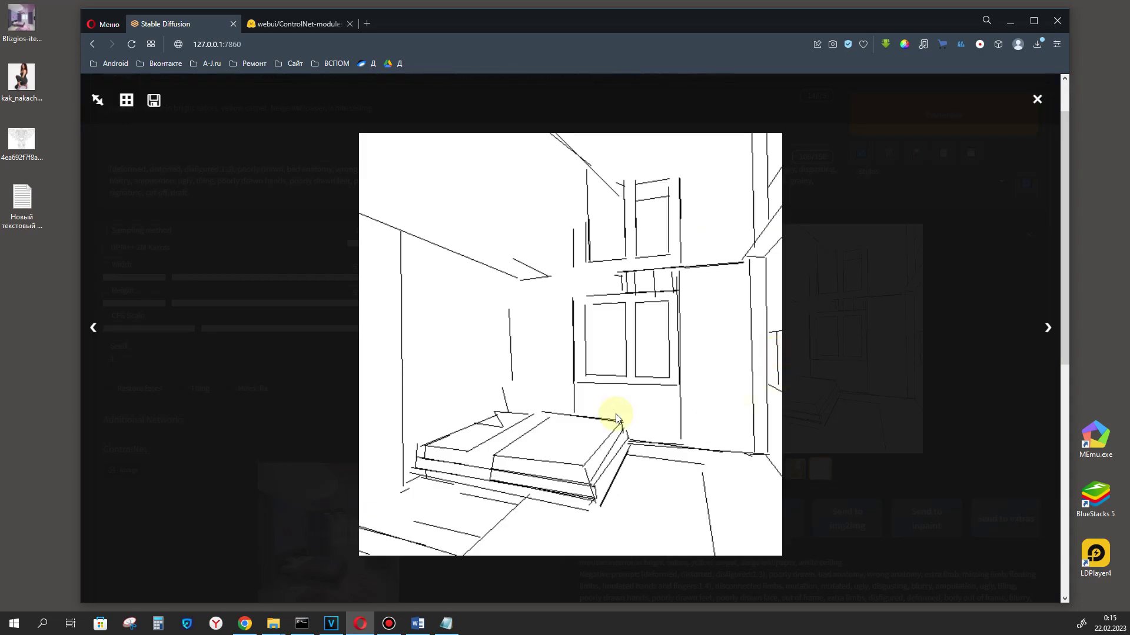
pyautogui.click(691, 416)
pyautogui.click(796, 469)
# Step: Set the ControlNet preprocessor to depth and the model to control_depth-fp16 [400750f6]
pyautogui.scroll(-5, 267, 408)
pyautogui.click(268, 412)
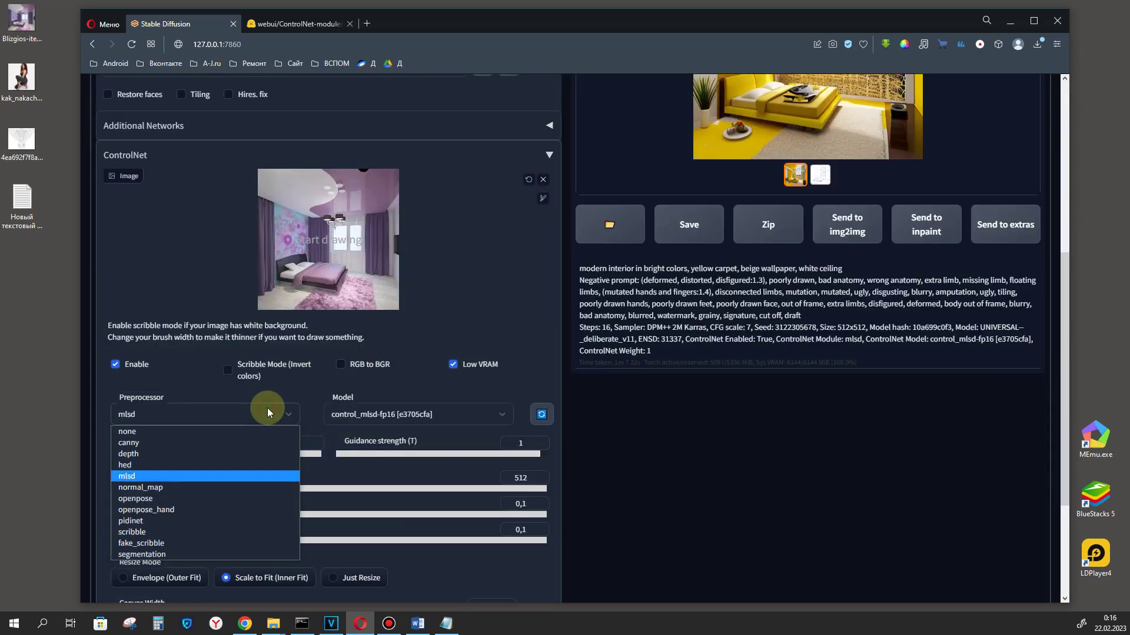
pyautogui.click(130, 458)
pyautogui.click(379, 414)
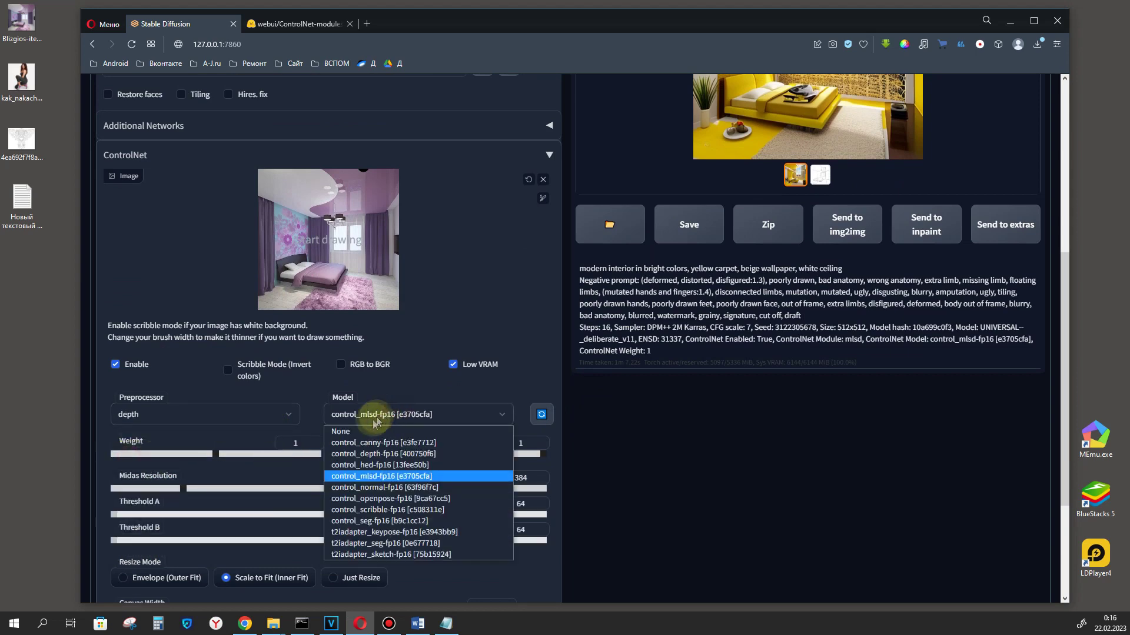
pyautogui.click(362, 454)
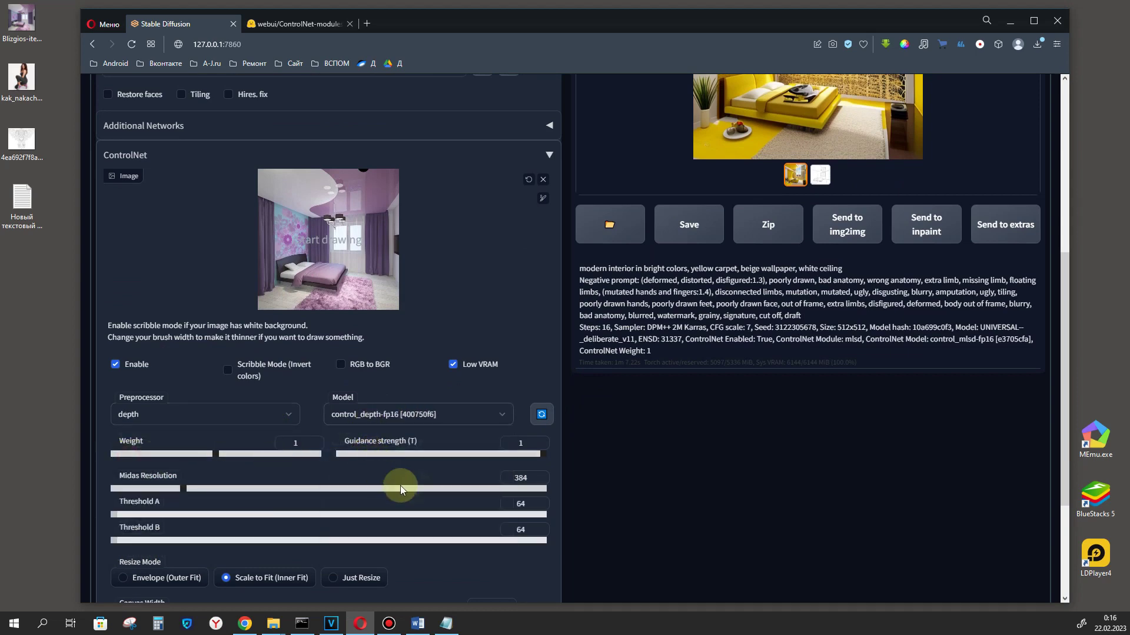
# Step: Replace the bedroom reference with the photo of the crouching woman from the desktop and check the canvas size
pyautogui.scroll(2, 412, 482)
pyautogui.moveTo(21, 76); pyautogui.dragTo(341, 353)
pyautogui.scroll(-4, 429, 418)
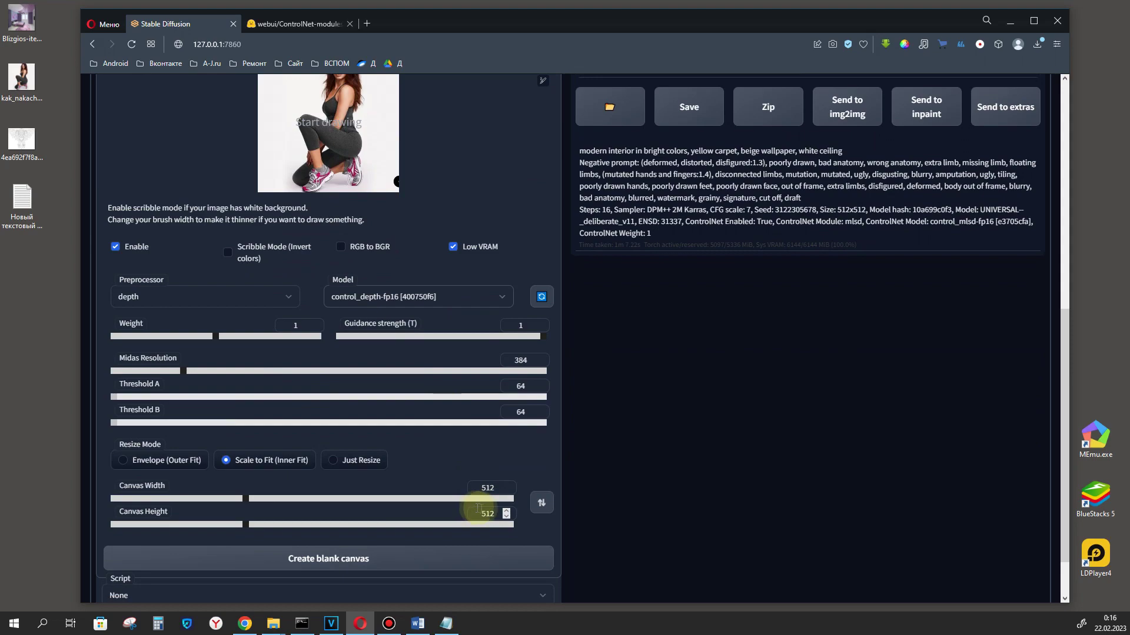
# Step: Replace the interior prompt with the saved "middle age (astronaut:1.1), ethereal background" prompt and generate the image with the depth model
pyautogui.scroll(8, 516, 479)
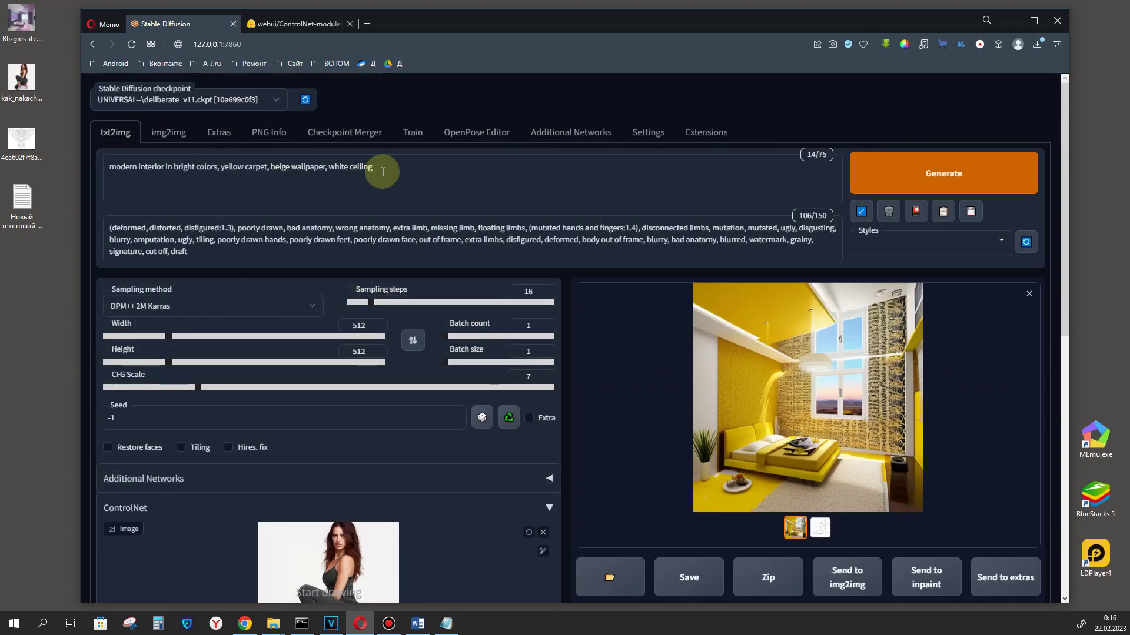
pyautogui.moveTo(377, 167); pyautogui.dragTo(65, 183)
pyautogui.rightClick(161, 167)
pyautogui.click(226, 198)
pyautogui.moveTo(502, 203); pyautogui.dragTo(115, 163)
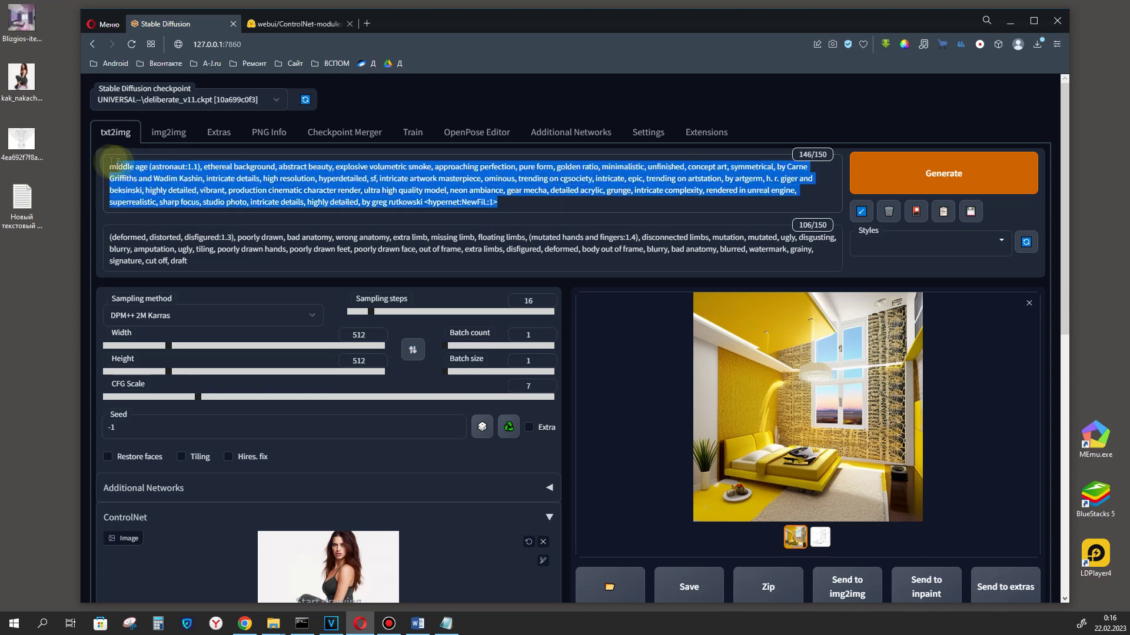
pyautogui.click(528, 201)
pyautogui.click(937, 179)
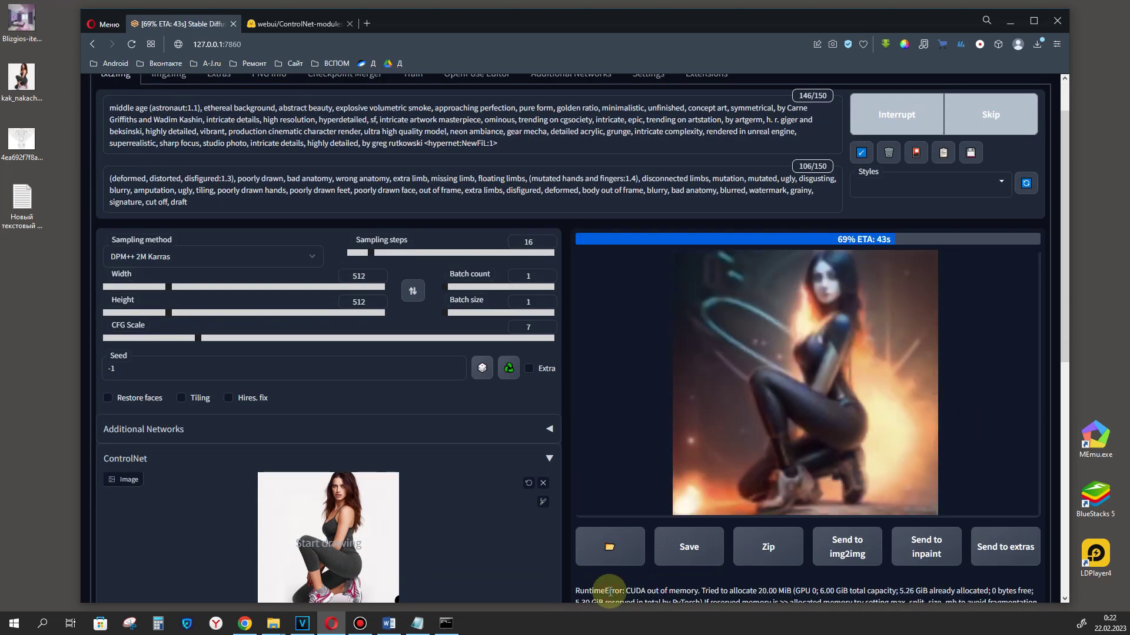
# Step: Inspect the image generated with the depth model and its enlarged depth map
pyautogui.click(653, 312)
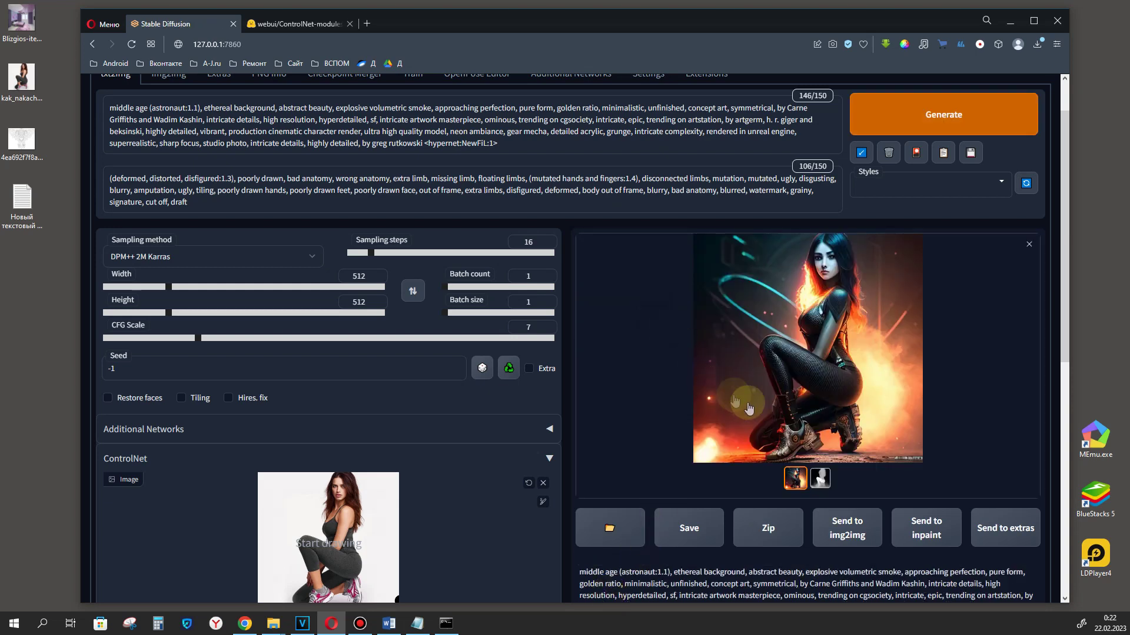
pyautogui.click(822, 481)
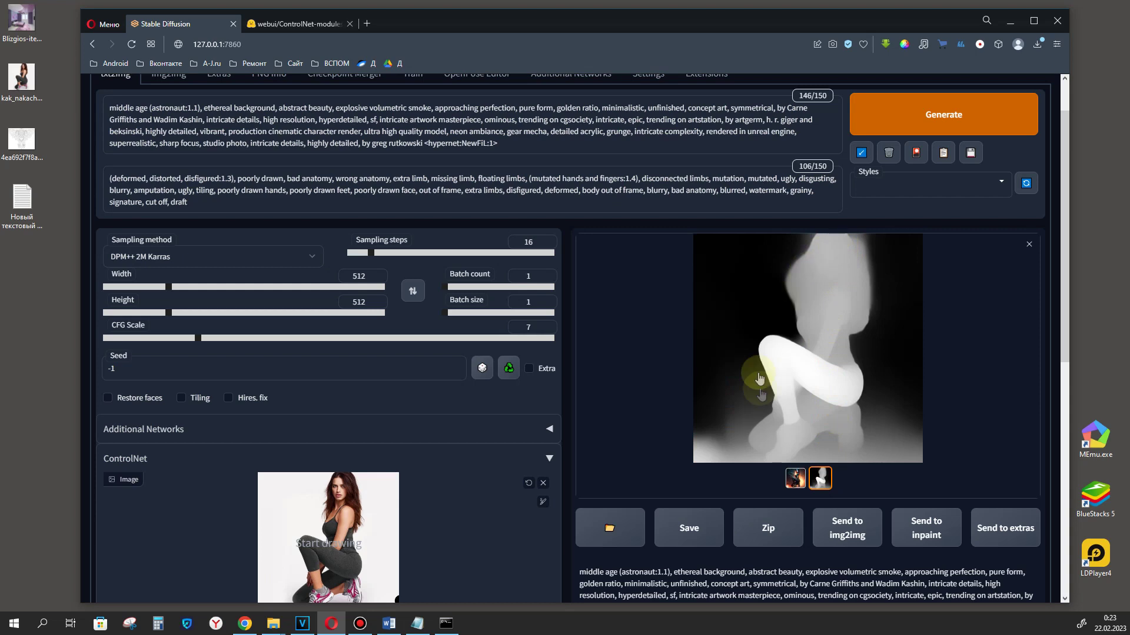
pyautogui.click(831, 388)
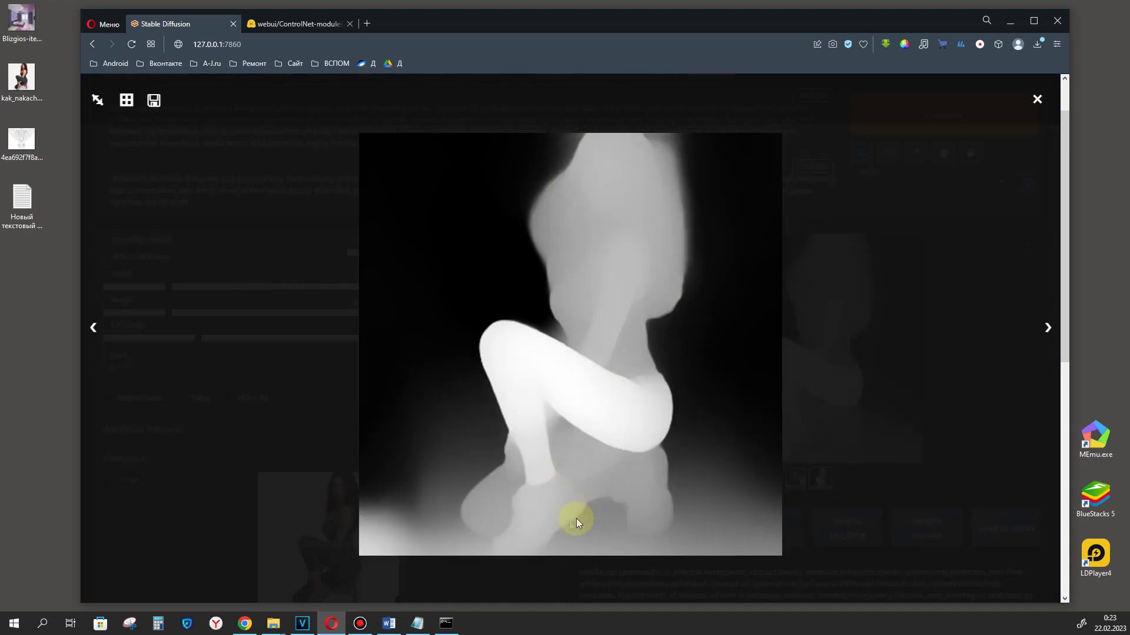
pyautogui.click(584, 380)
pyautogui.click(795, 480)
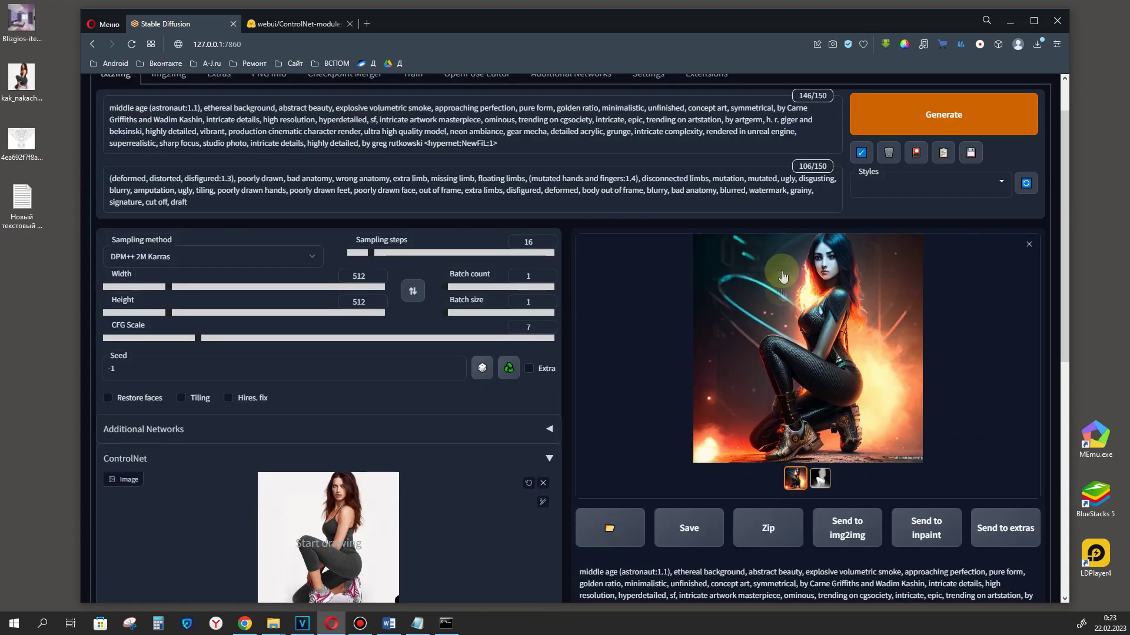
# Step: Set the ControlNet preprocessor to normal_map and the model to control_normal-fp16 [63f96f7c]
pyautogui.scroll(-7, 249, 305)
pyautogui.click(249, 305)
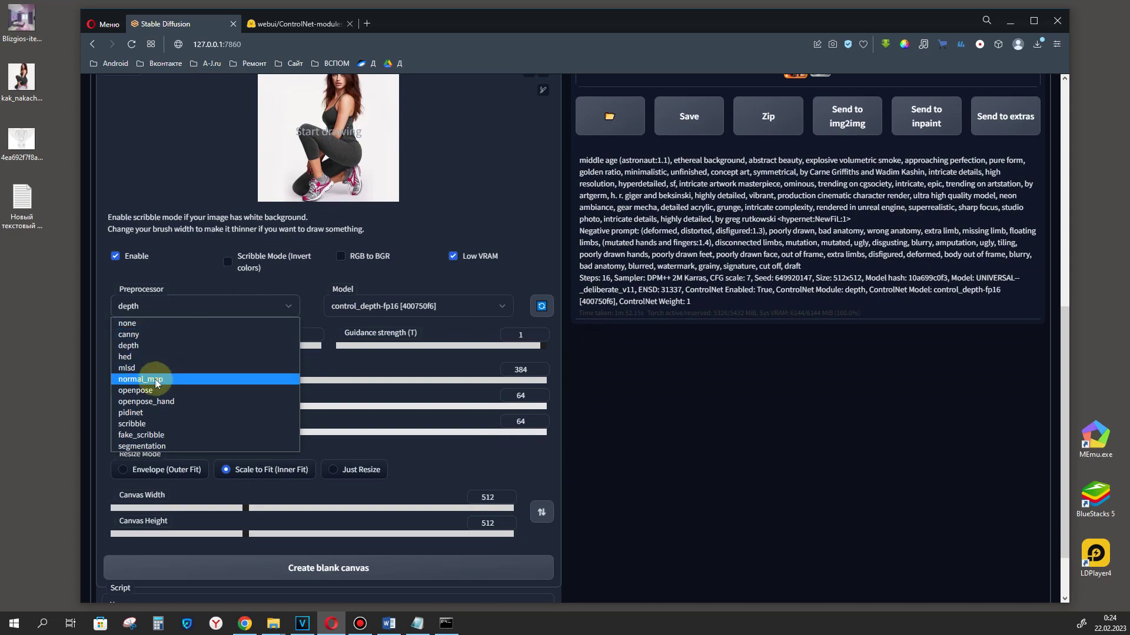
pyautogui.click(150, 381)
pyautogui.click(387, 306)
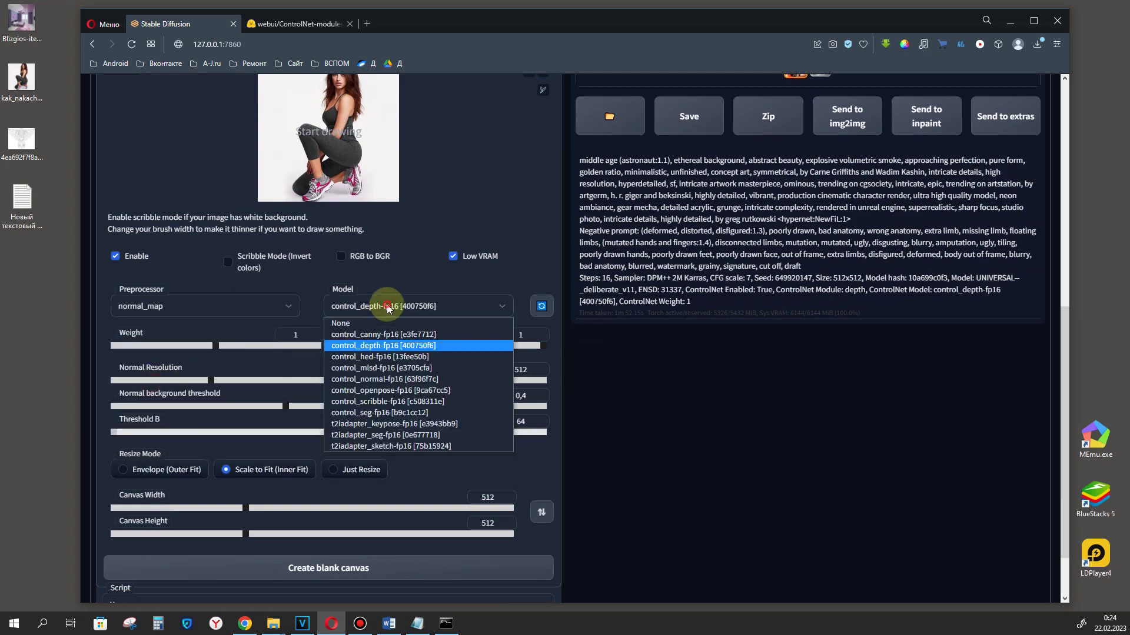
pyautogui.click(376, 380)
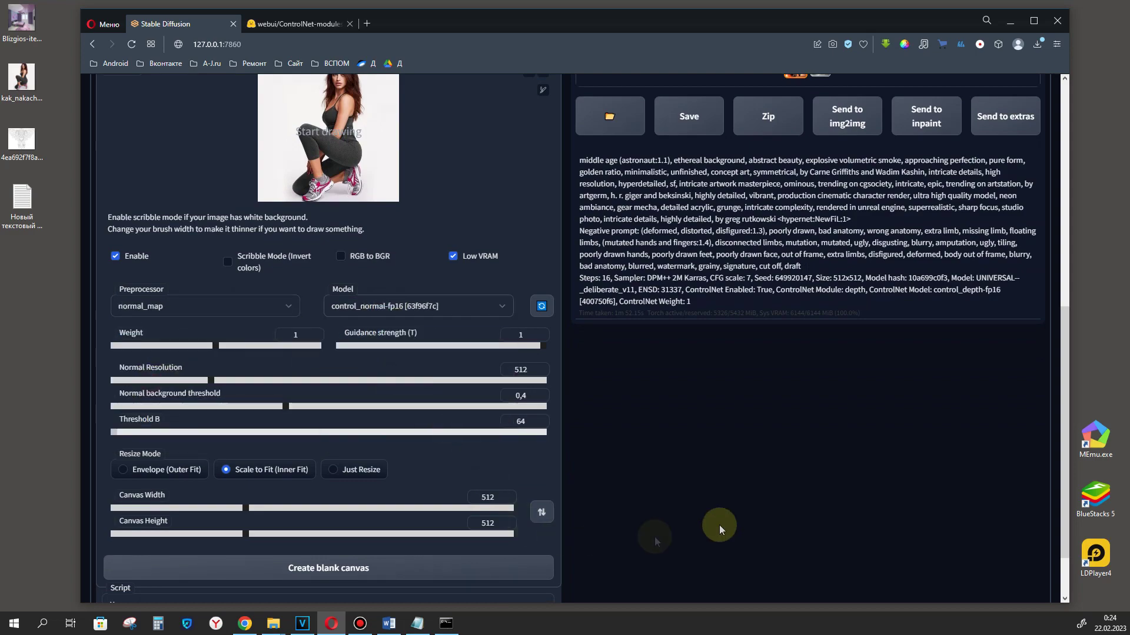
# Step: Generate the image with the normal map model and view the result enlarged
pyautogui.scroll(7, 654, 537)
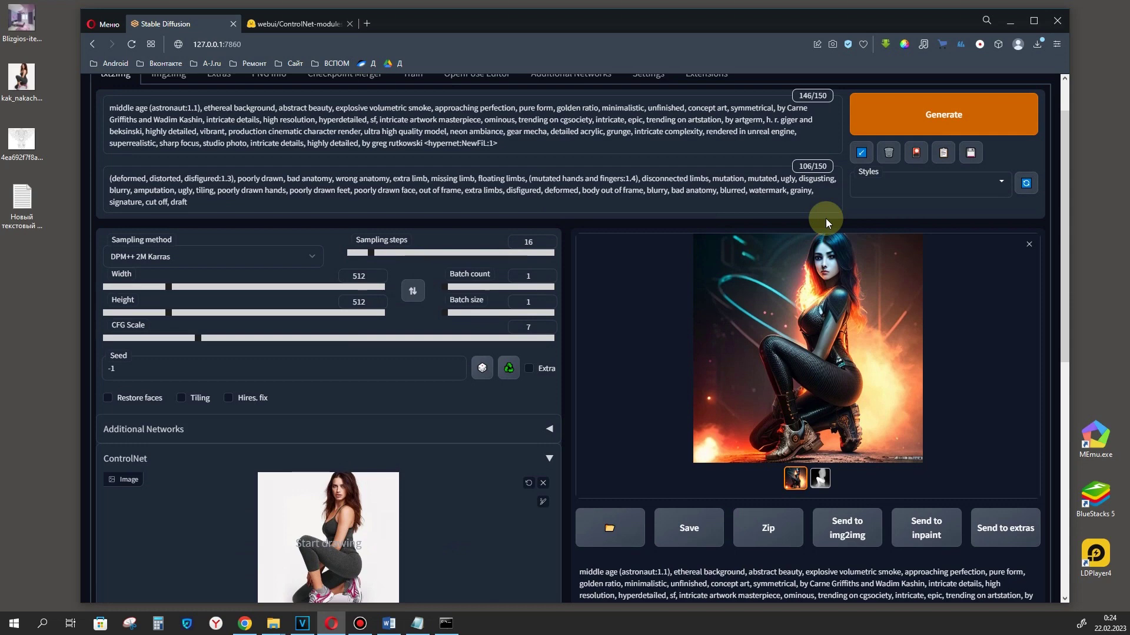
pyautogui.click(925, 116)
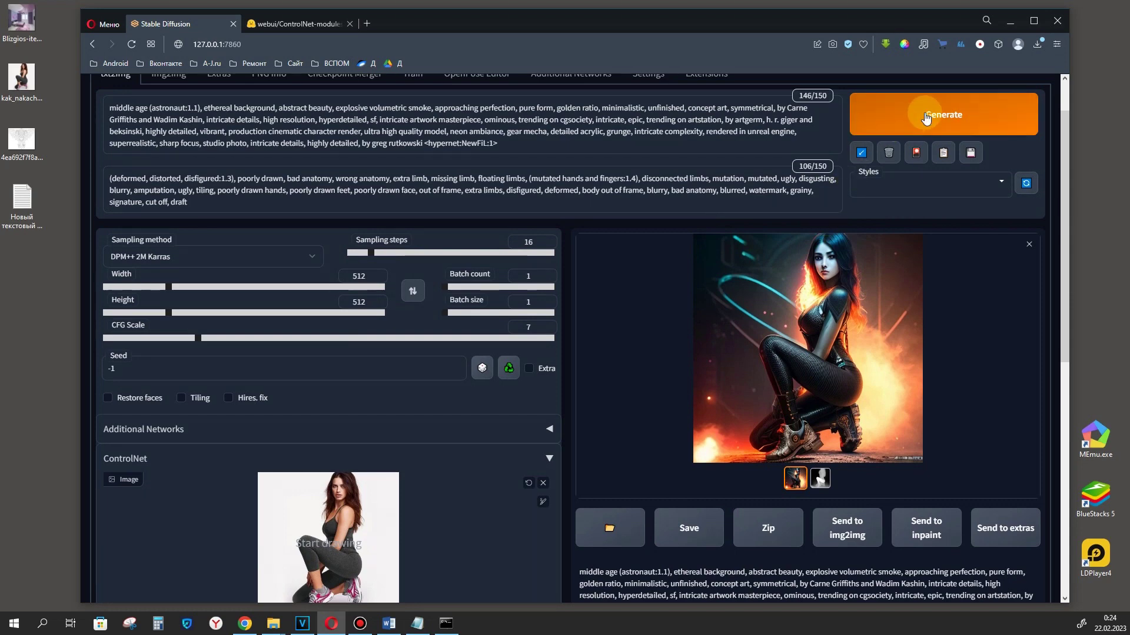
pyautogui.scroll(-3, 718, 539)
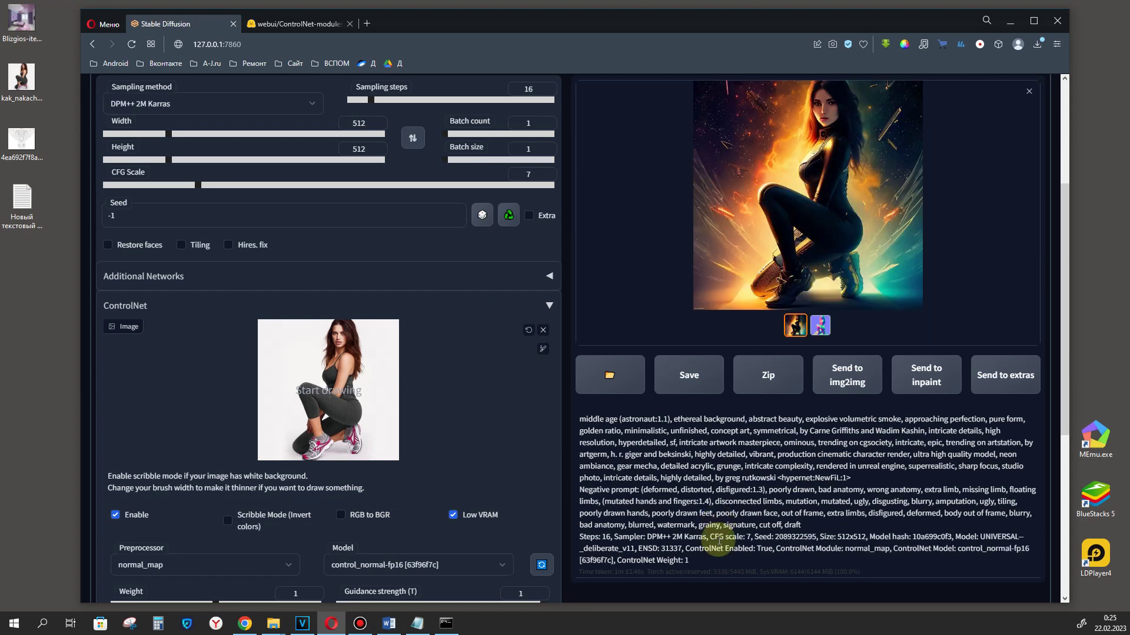
pyautogui.click(831, 194)
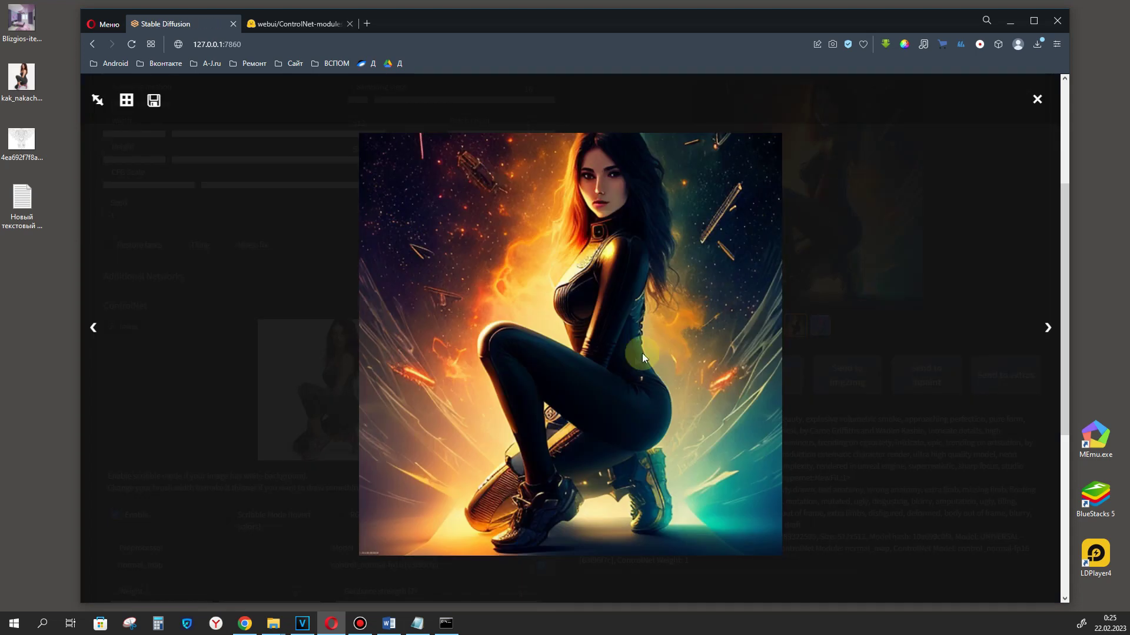
pyautogui.click(599, 378)
# Step: Set the ControlNet preprocessor to segmentation and the model to control_seg-fp16 [b9c1cc12], and generate the image
pyautogui.click(274, 567)
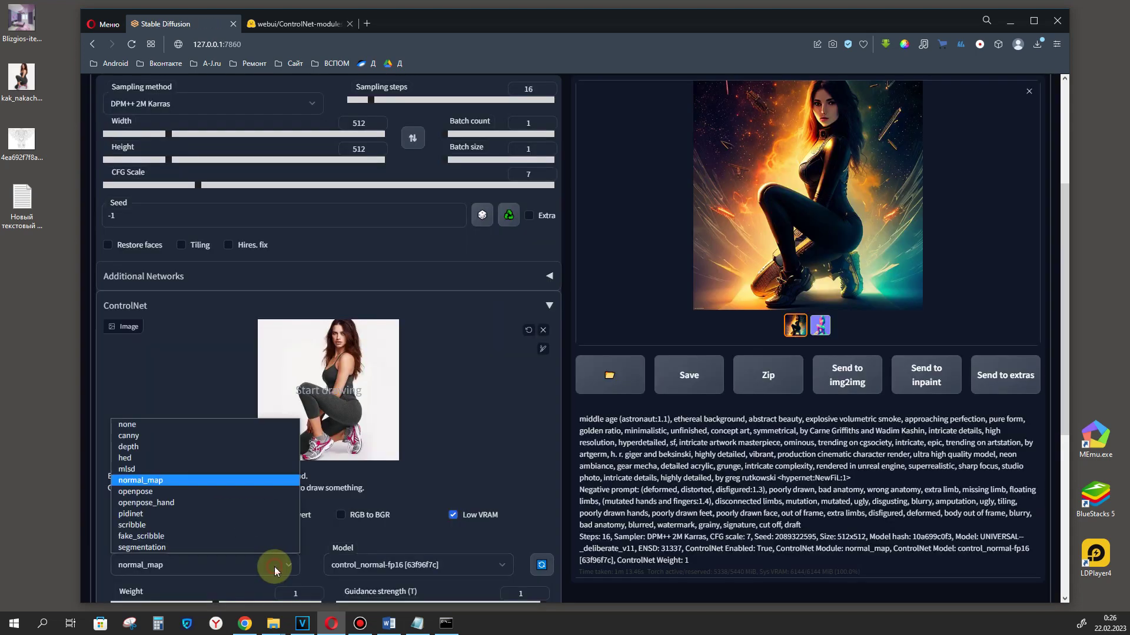
pyautogui.click(134, 547)
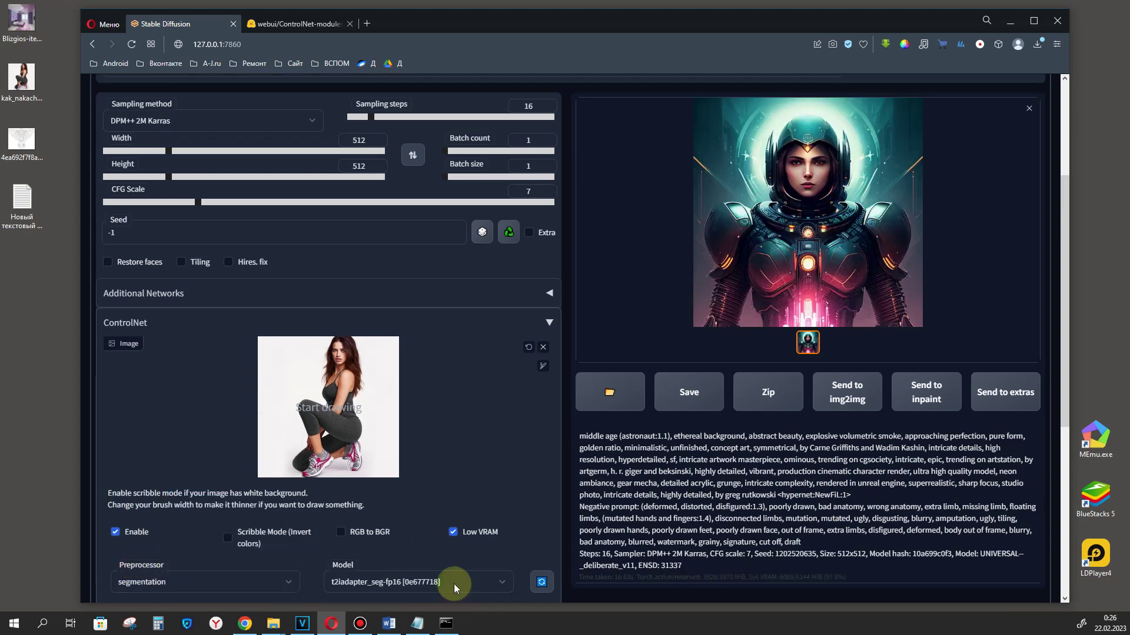
pyautogui.click(454, 582)
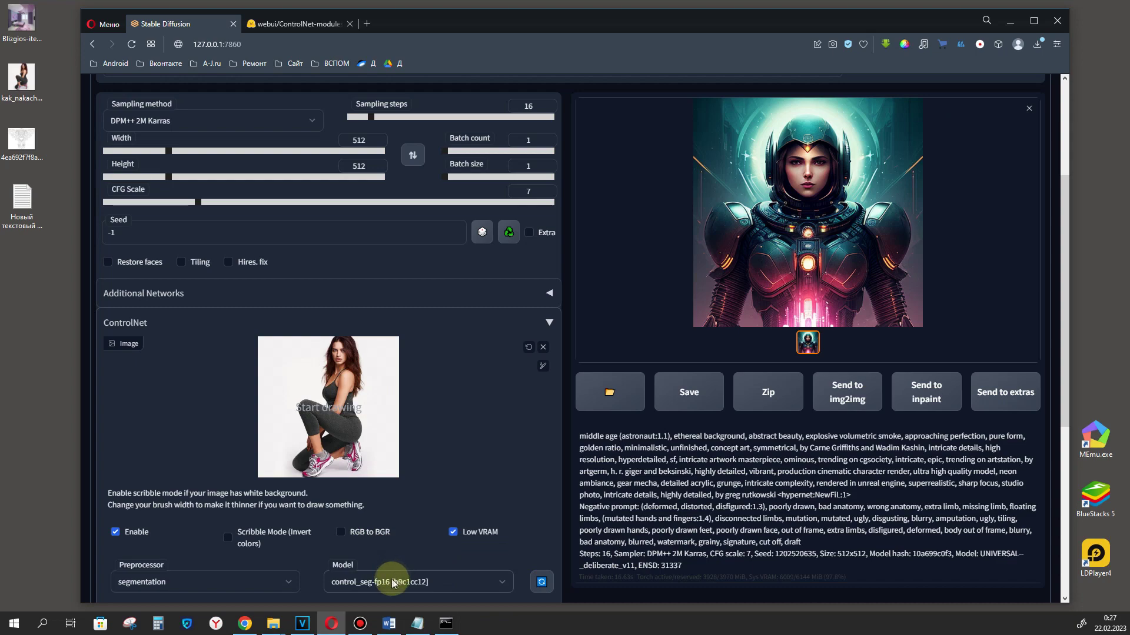
pyautogui.scroll(4, 732, 569)
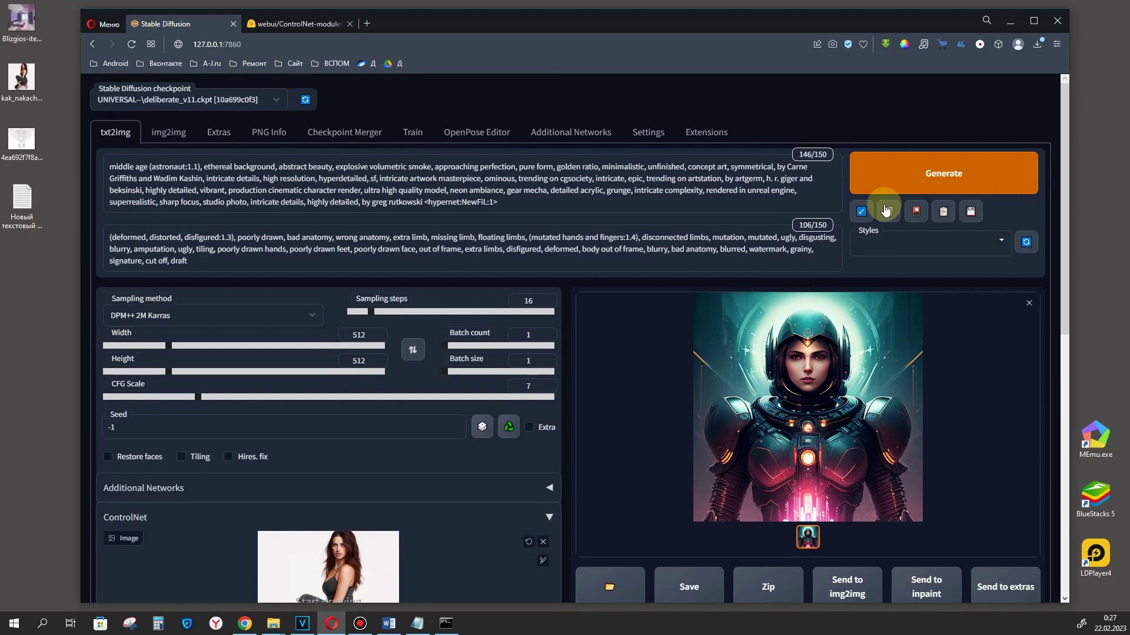
pyautogui.click(886, 176)
# Step: Inspect the image generated with the segmentation model and its segmentation map, both enlarged
pyautogui.scroll(-4, 900, 376)
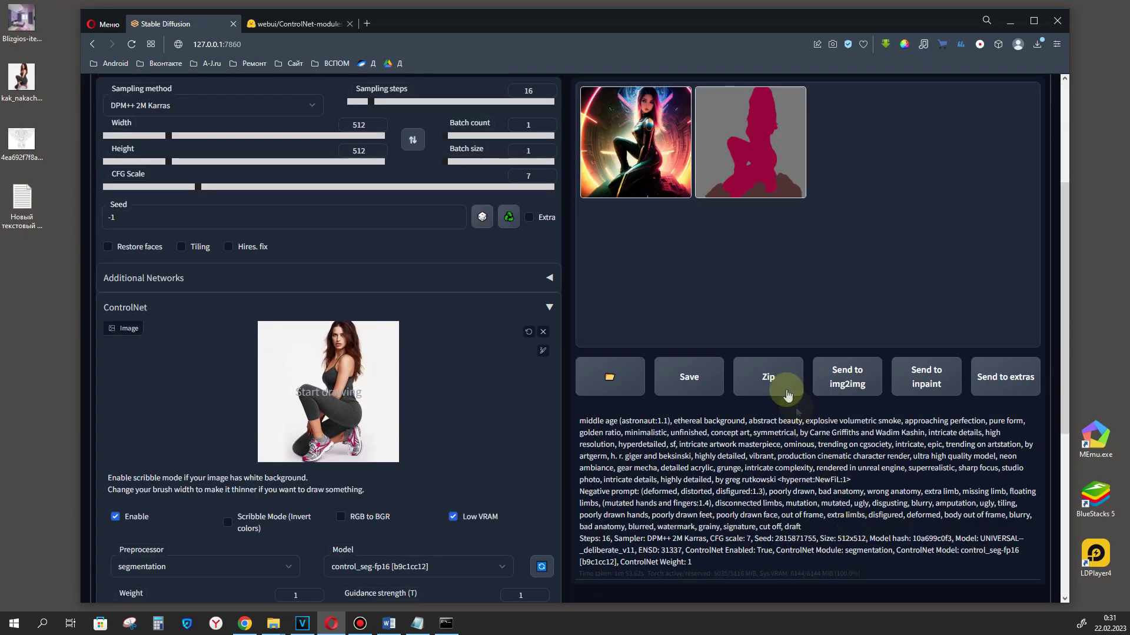
pyautogui.click(637, 168)
pyautogui.click(835, 286)
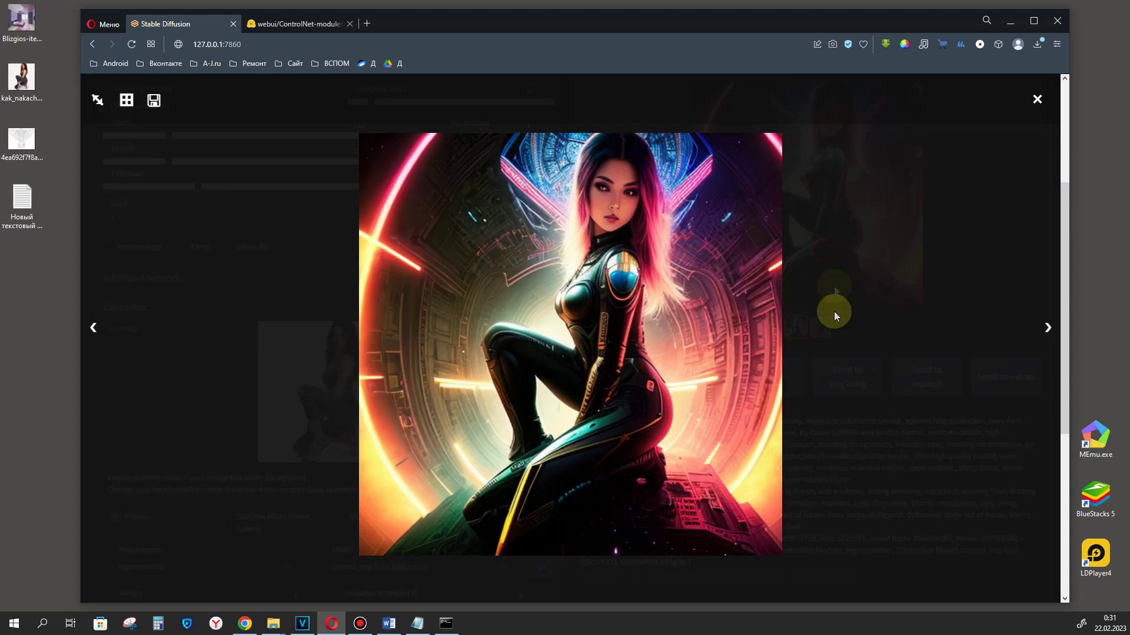
pyautogui.click(828, 397)
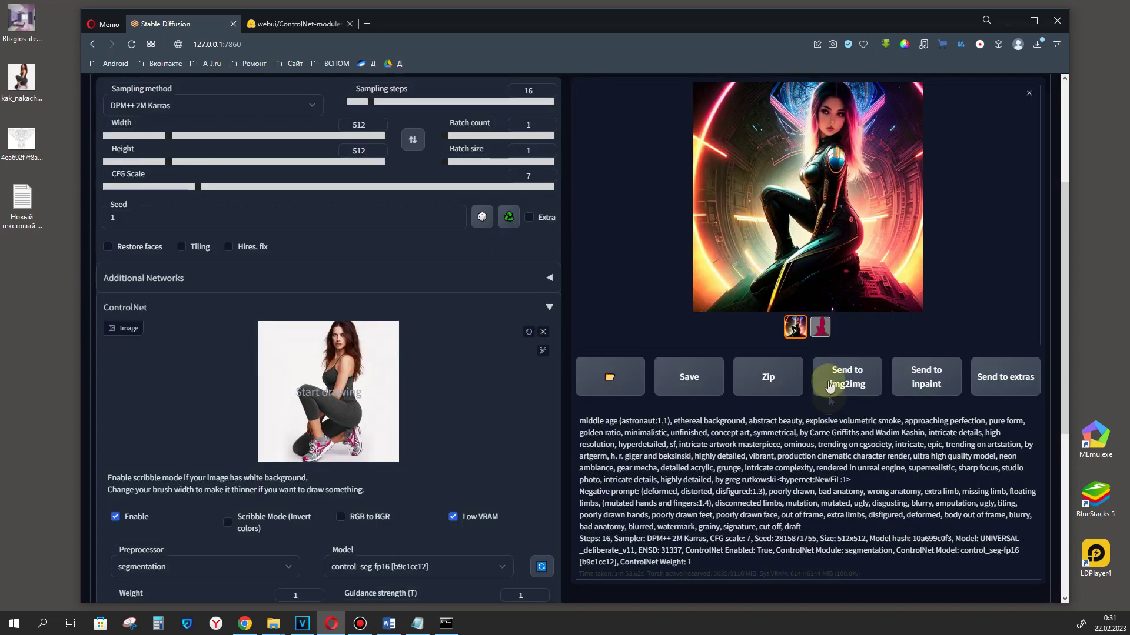
pyautogui.click(821, 326)
pyautogui.click(820, 264)
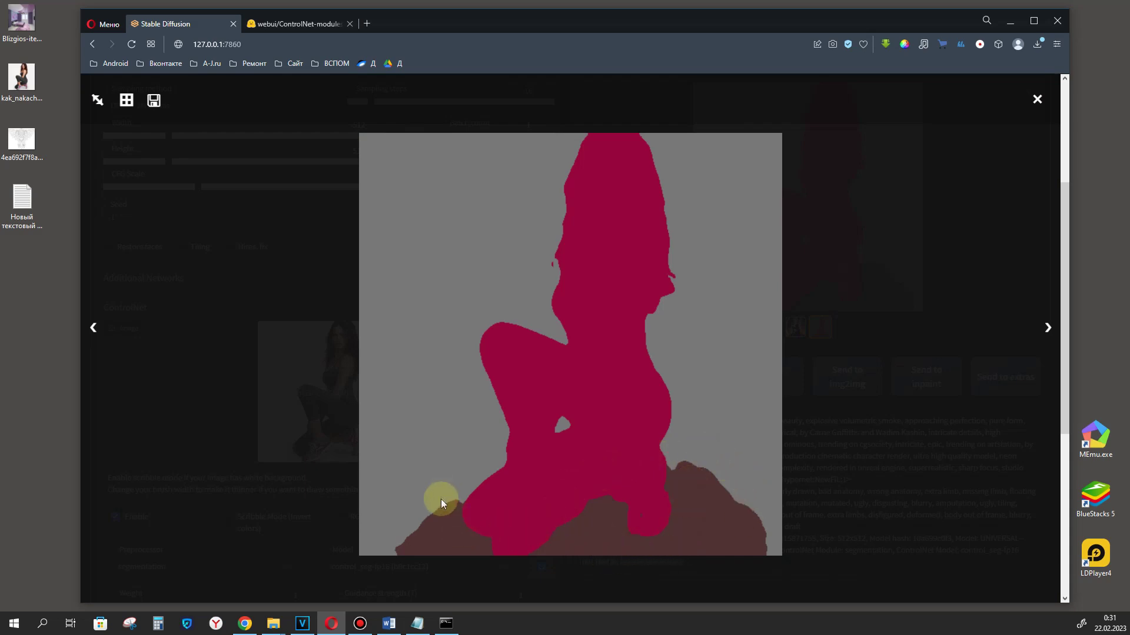
pyautogui.click(622, 210)
# Step: Set the ControlNet preprocessor to openpose and the model to control_openpose-fp16 [9ca67cc5], and generate the image
pyautogui.click(214, 567)
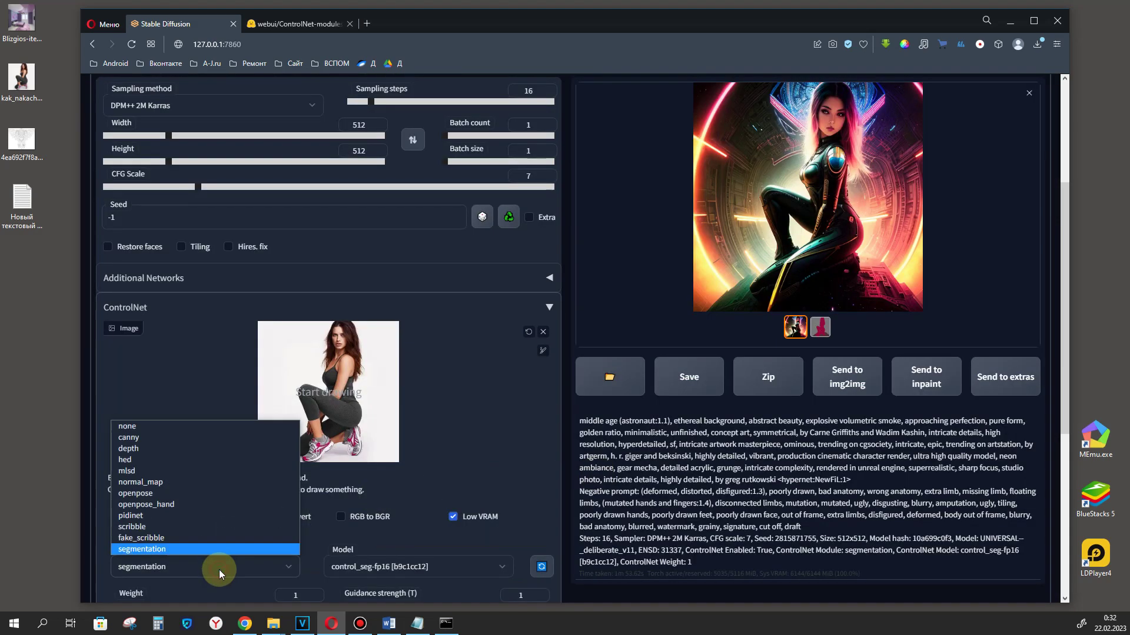
pyautogui.click(145, 498)
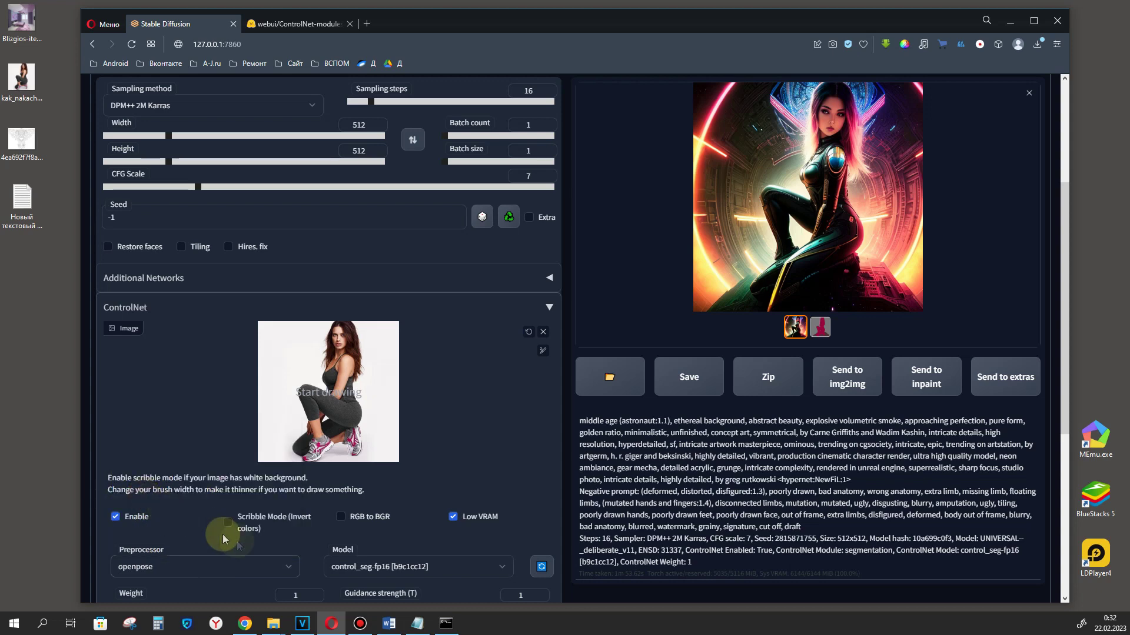
pyautogui.click(357, 567)
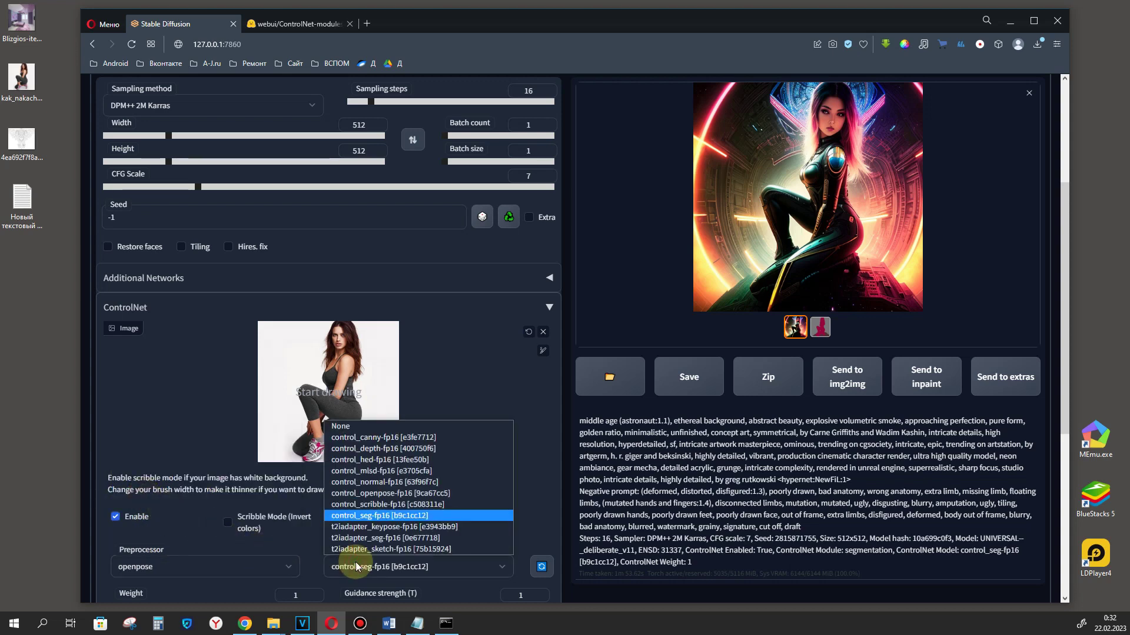
pyautogui.click(378, 496)
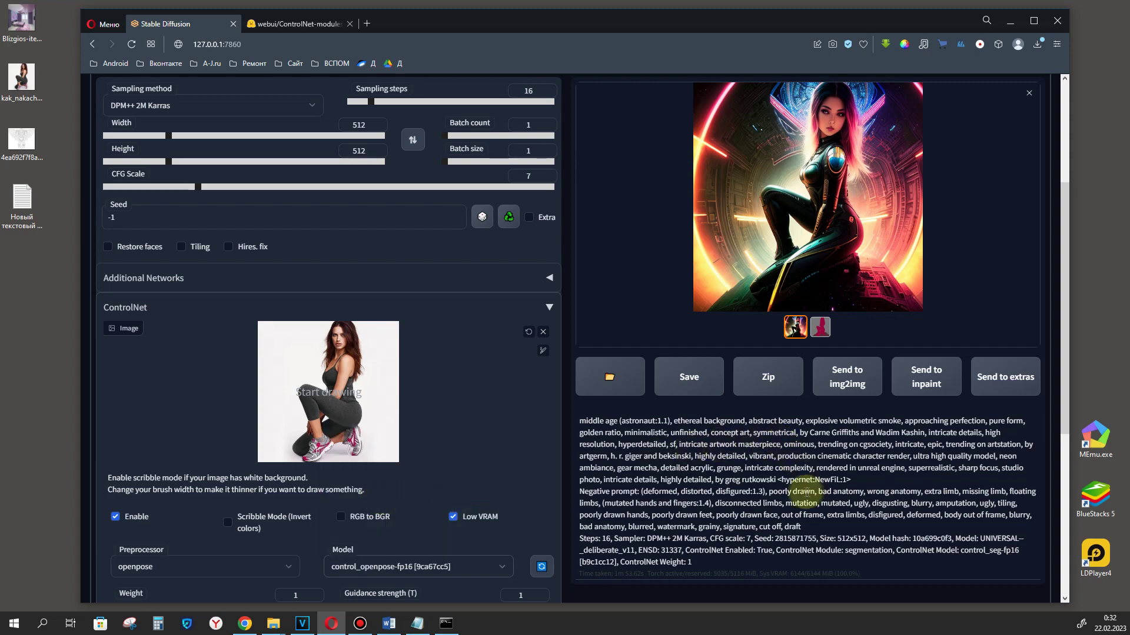
pyautogui.scroll(2, 817, 479)
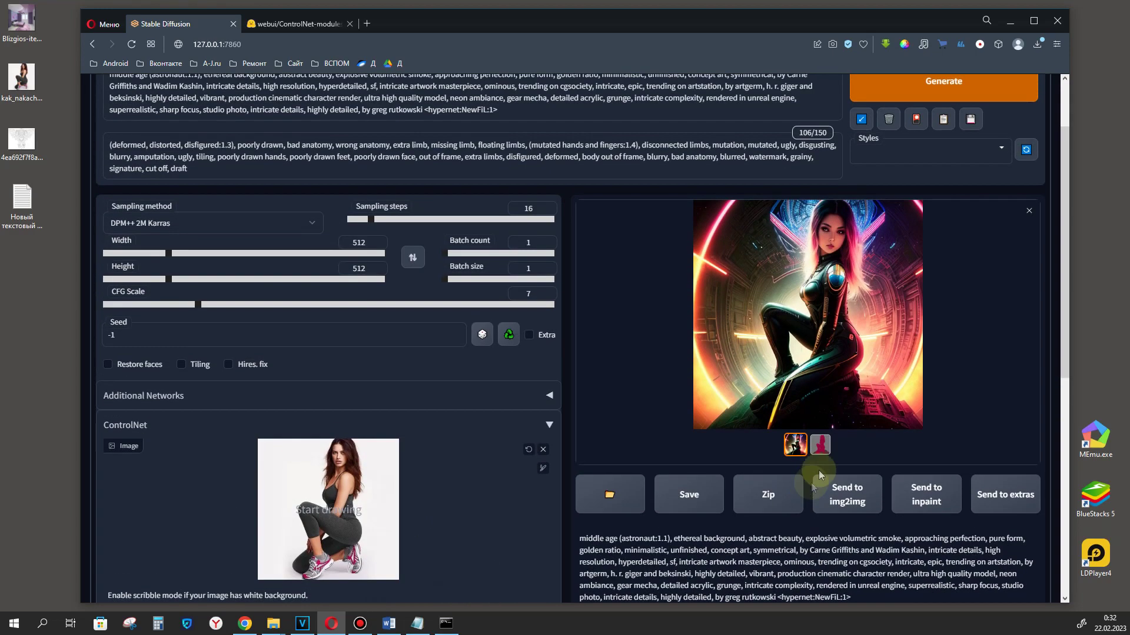
pyautogui.click(913, 92)
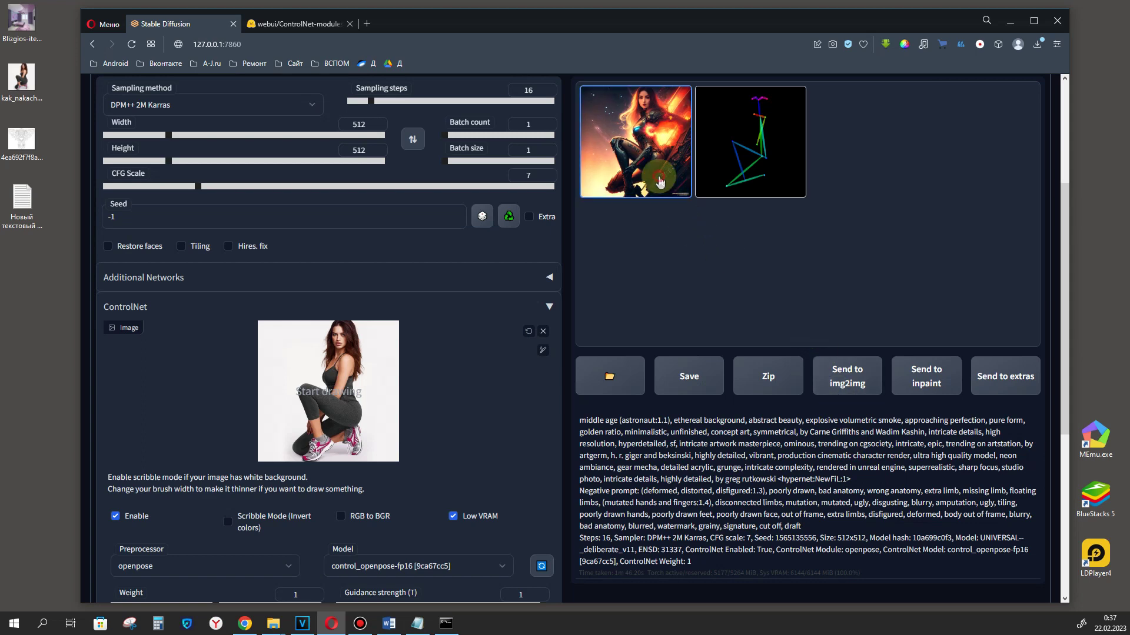
# Step: Inspect the image generated with the openpose model and its pose skeleton, both enlarged
pyautogui.click(659, 183)
pyautogui.click(793, 240)
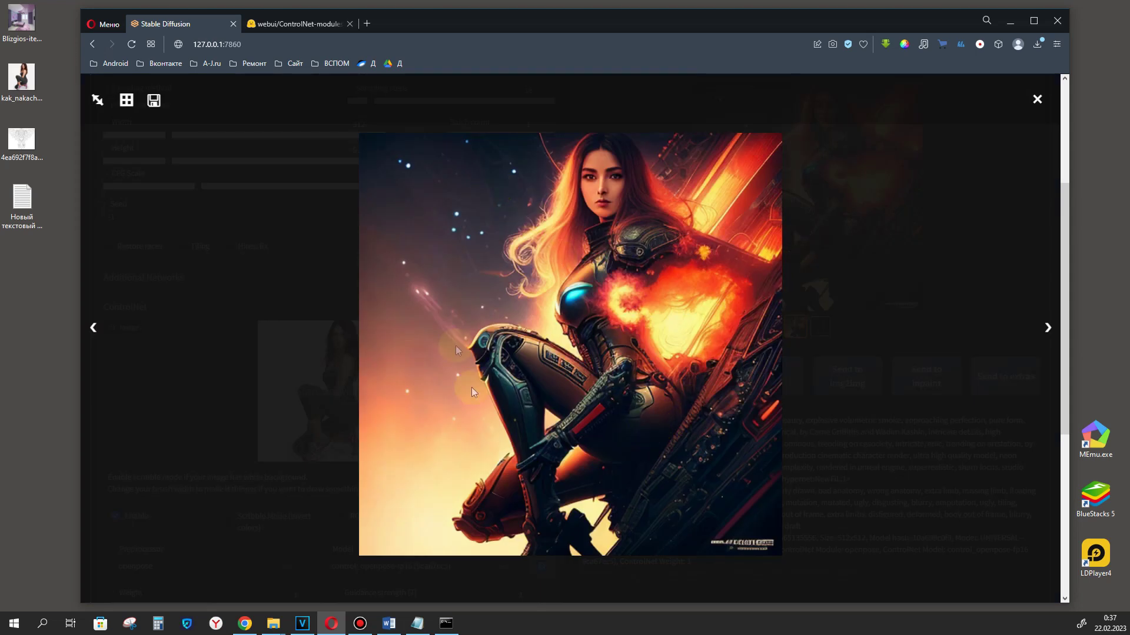
pyautogui.click(916, 357)
pyautogui.click(826, 325)
pyautogui.click(819, 259)
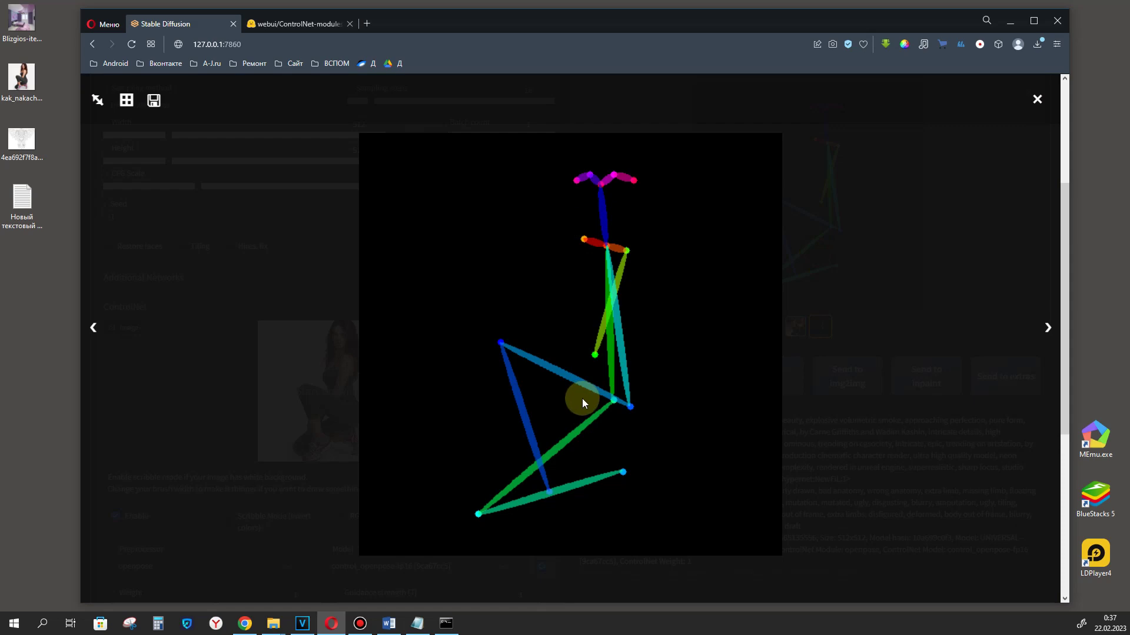
pyautogui.click(947, 345)
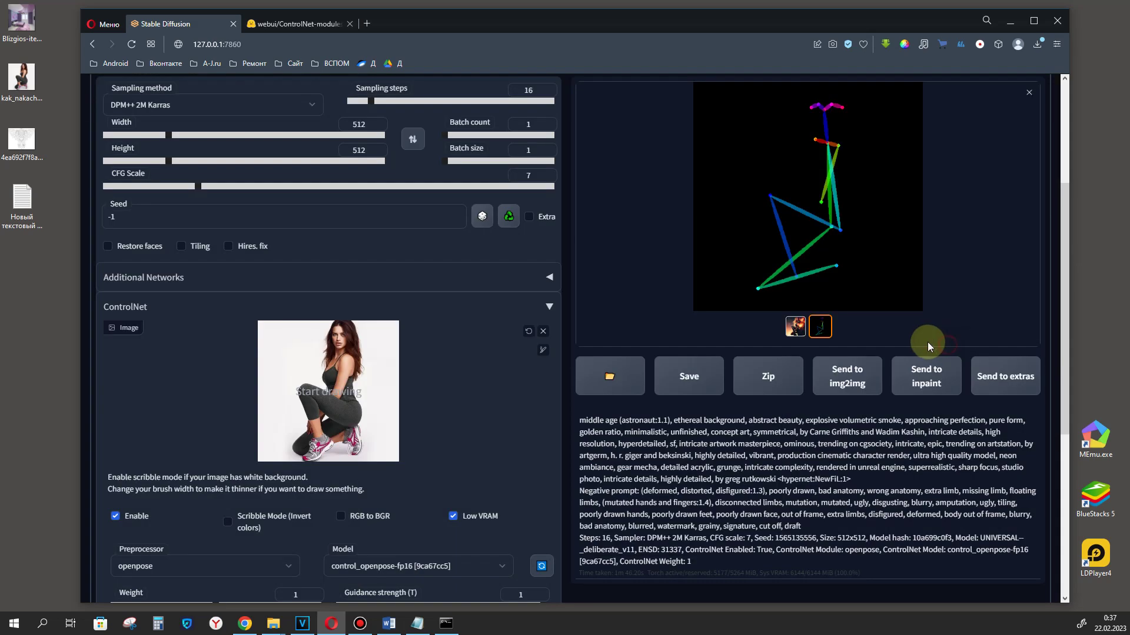
pyautogui.click(796, 326)
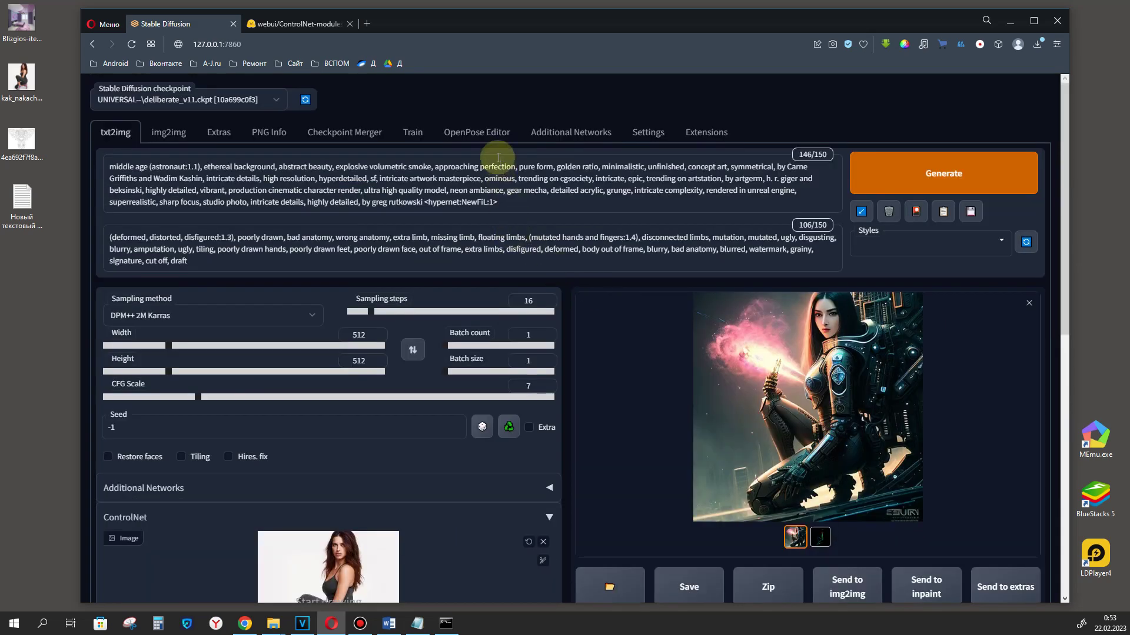
# Step: In the OpenPose Editor, bend the orange-yellow arm to the hip, stretch the green forearm outward and move the blue leg out sideways
pyautogui.click(478, 132)
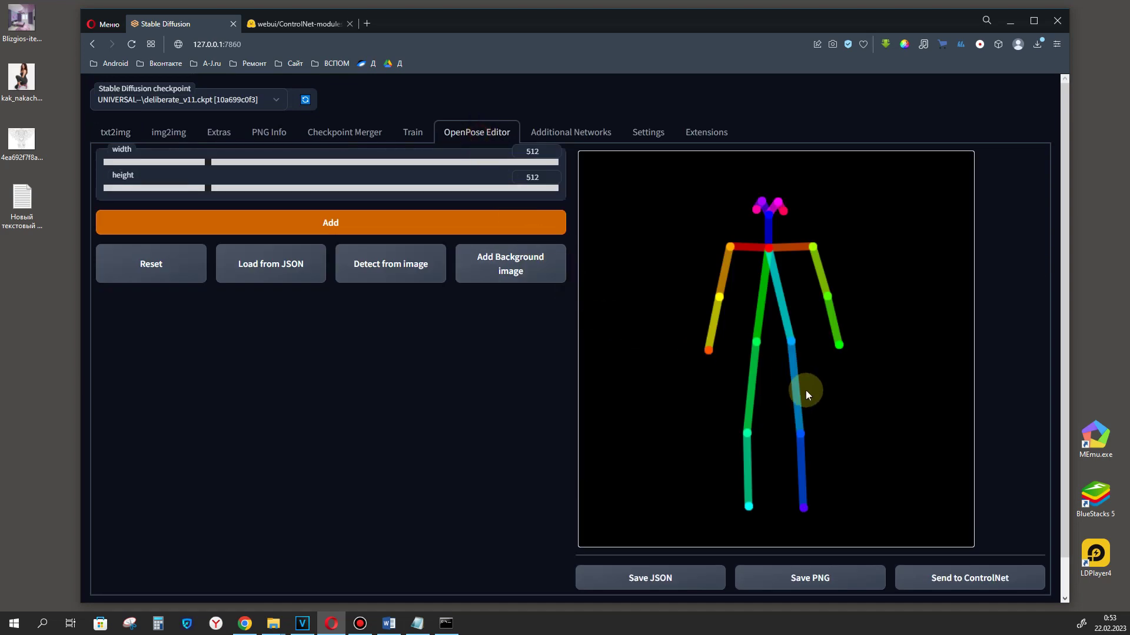
pyautogui.moveTo(721, 307); pyautogui.dragTo(697, 297)
pyautogui.moveTo(718, 349); pyautogui.dragTo(748, 350)
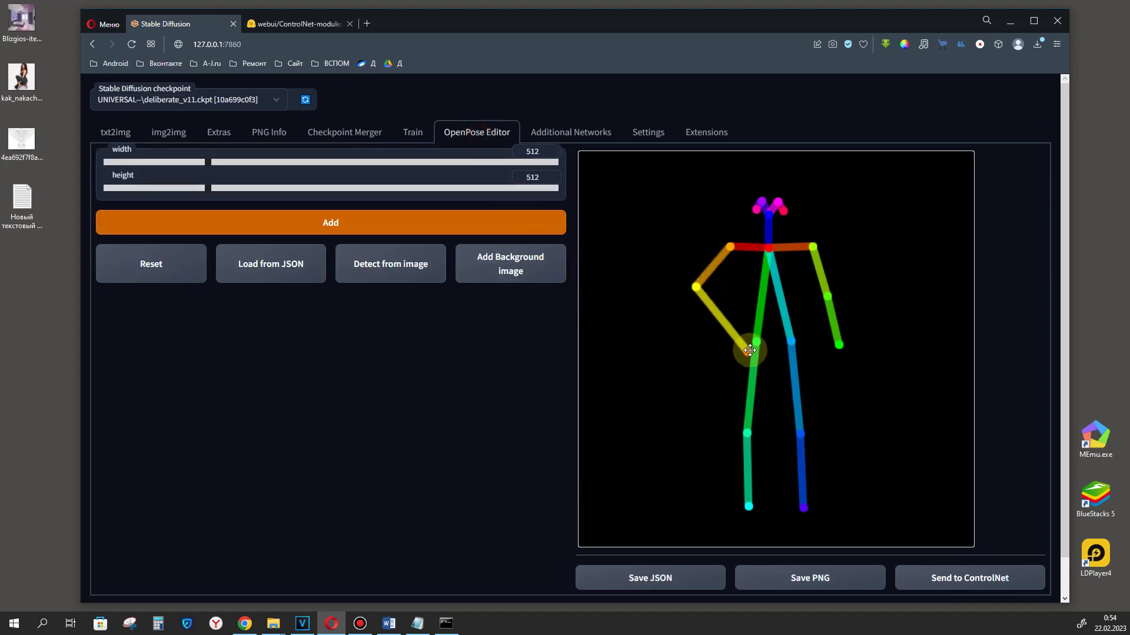
pyautogui.moveTo(830, 294); pyautogui.dragTo(850, 294)
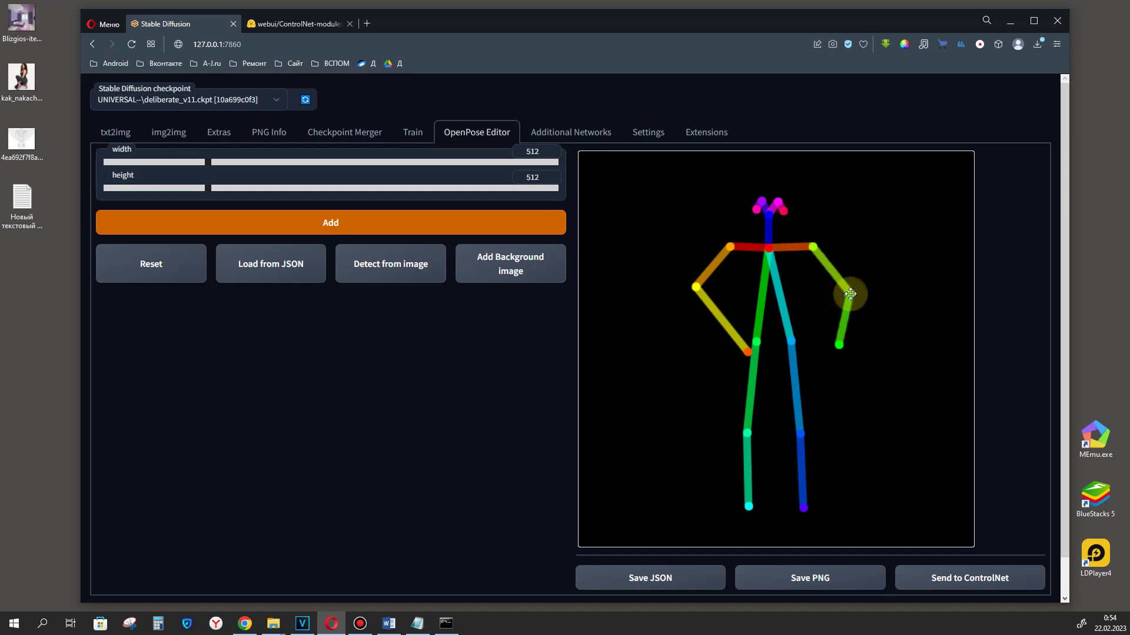
pyautogui.moveTo(837, 345); pyautogui.dragTo(911, 311)
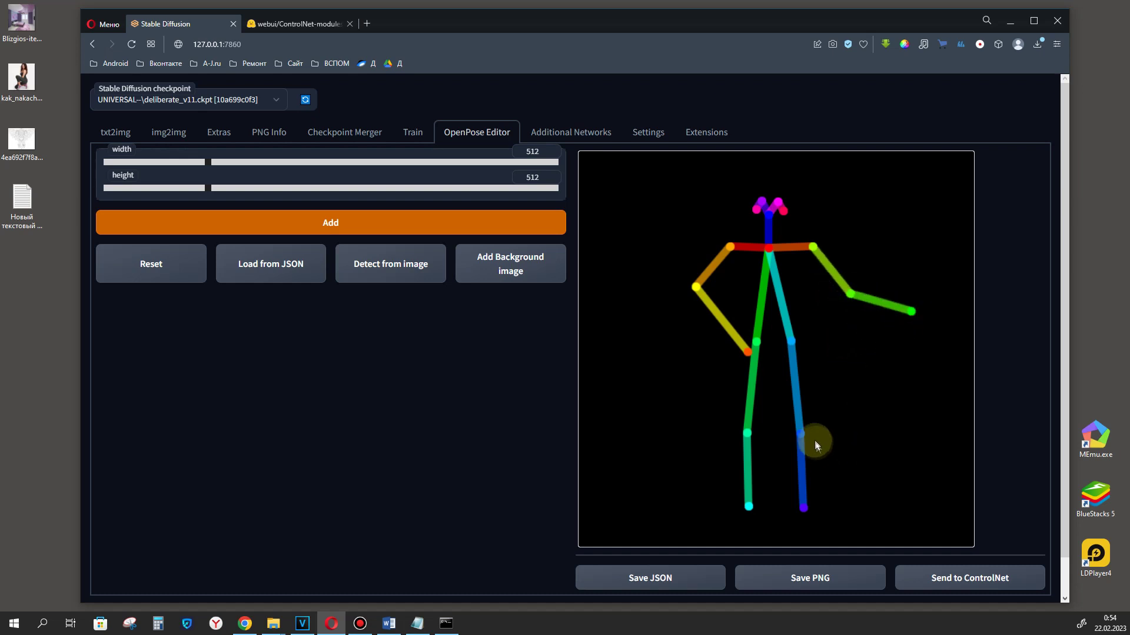
pyautogui.moveTo(803, 433); pyautogui.dragTo(838, 436)
pyautogui.moveTo(803, 505); pyautogui.dragTo(857, 510)
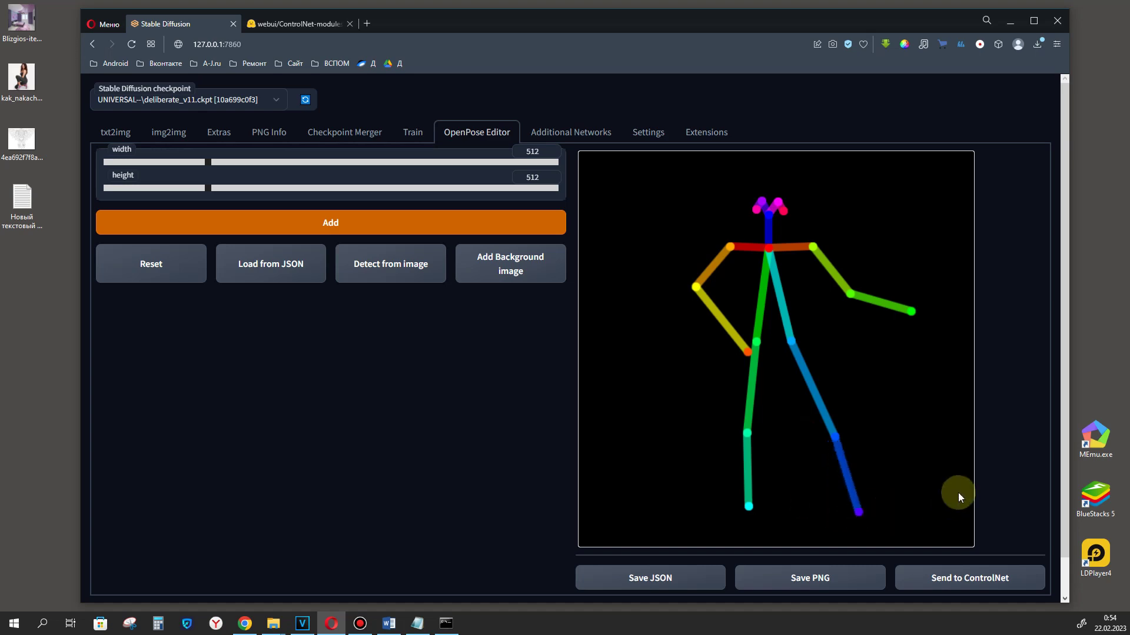
# Step: Send the edited pose to ControlNet, and select the whole skeleton back in the OpenPose Editor
pyautogui.click(966, 580)
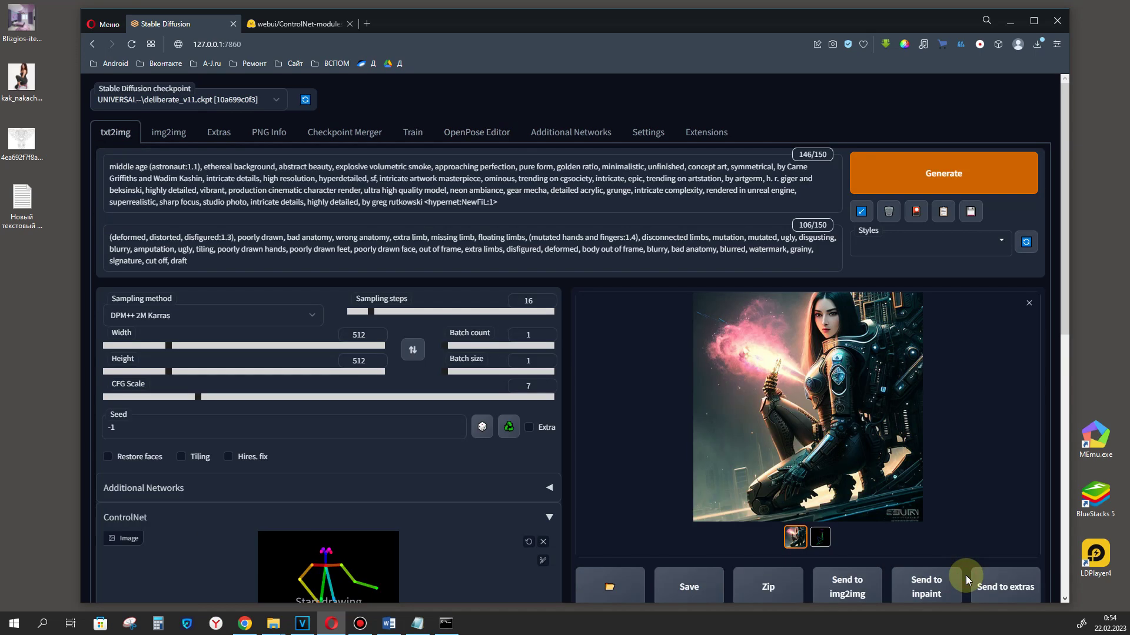
pyautogui.click(484, 134)
pyautogui.moveTo(644, 171); pyautogui.dragTo(937, 531)
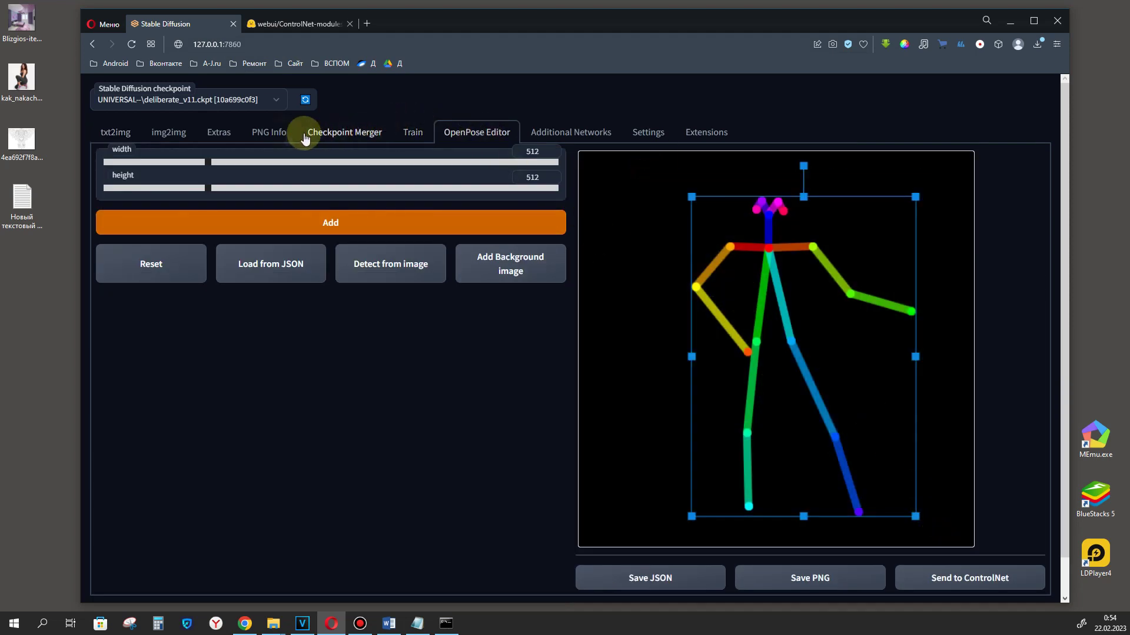
# Step: In txt2img, set the ControlNet preprocessor to none for the pose sent from the OpenPose Editor
pyautogui.click(118, 133)
pyautogui.scroll(-3, 518, 460)
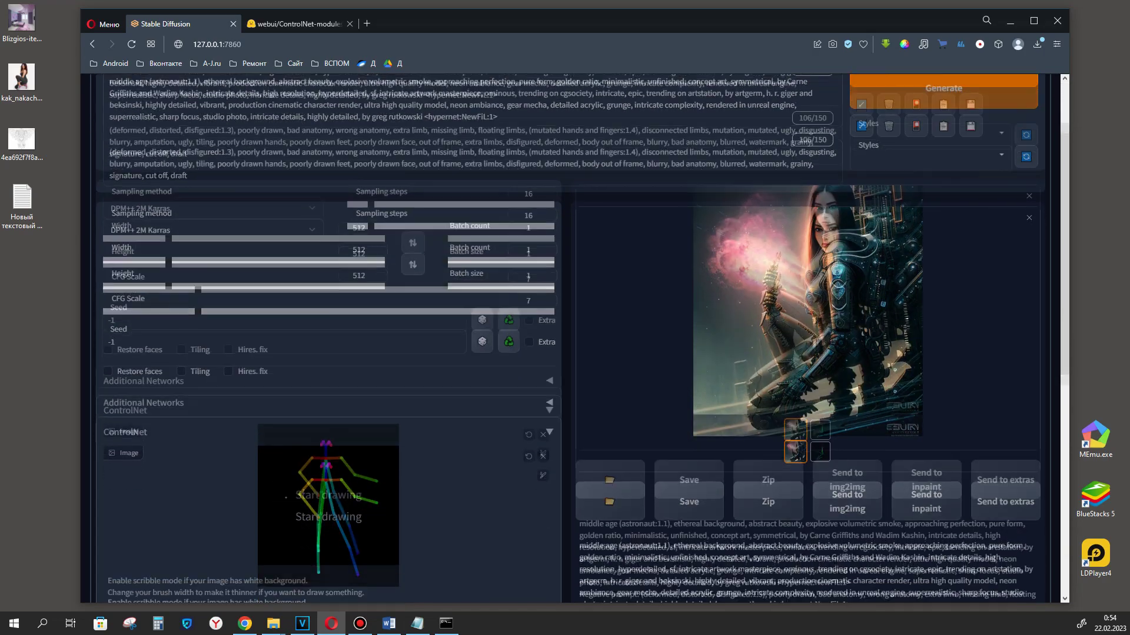
pyautogui.scroll(-2, 231, 542)
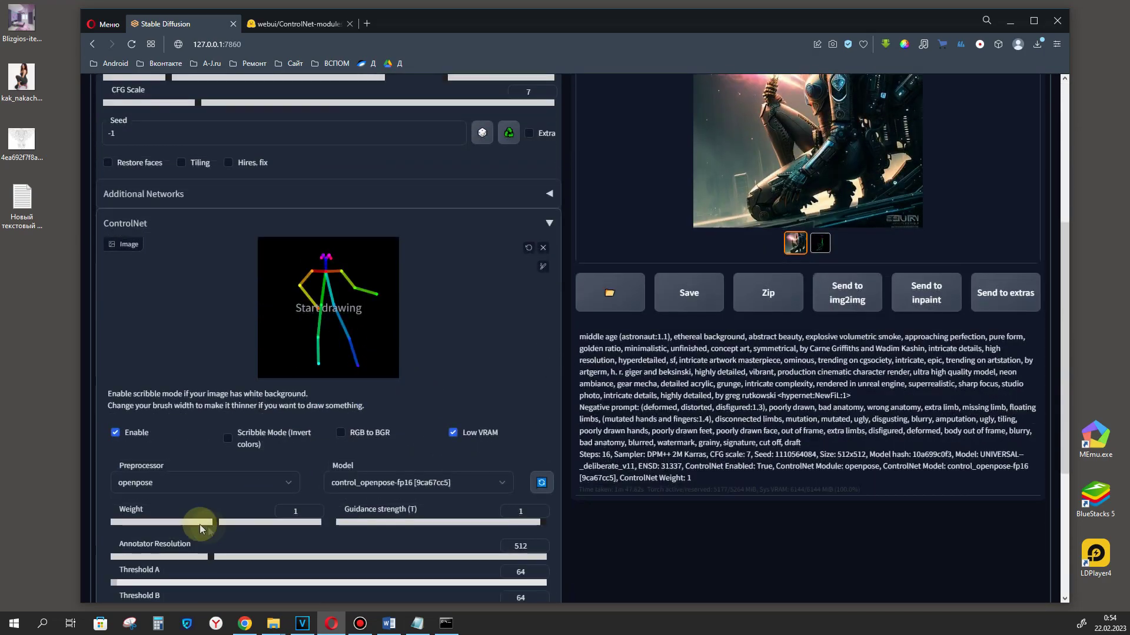
pyautogui.click(173, 482)
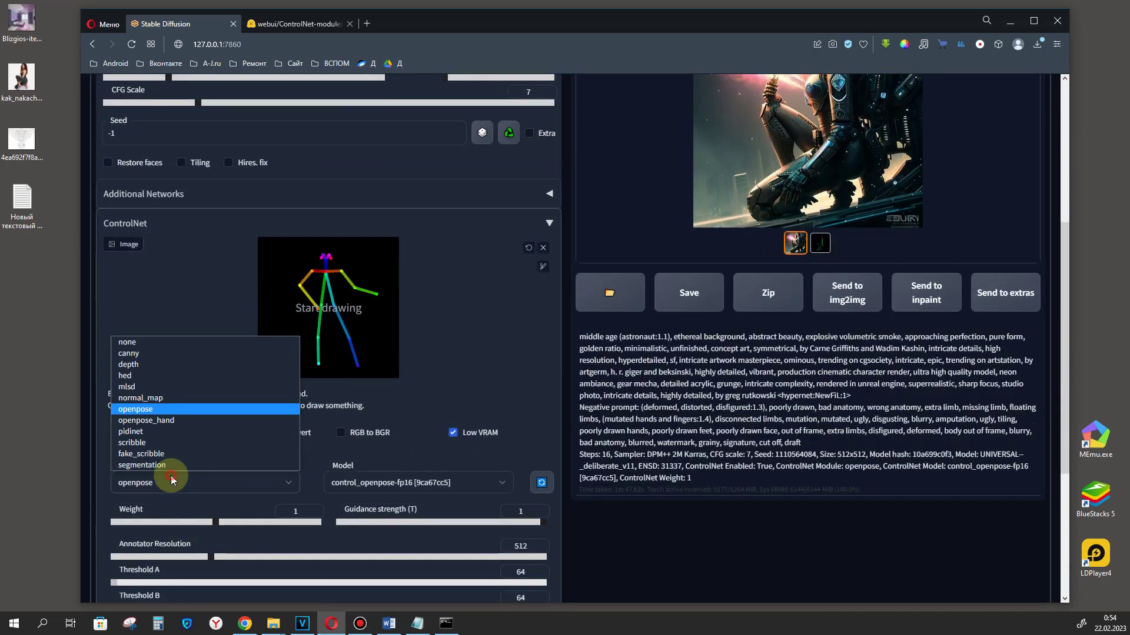
pyautogui.click(129, 343)
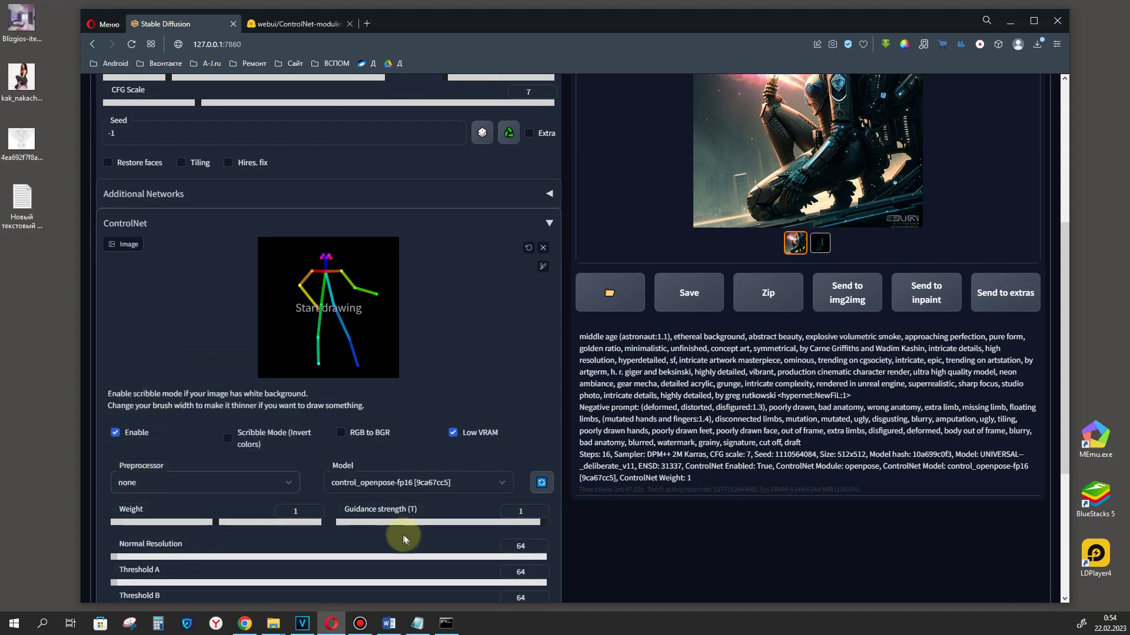
# Step: Generate an image from the custom pose and compare it with its pose skeleton
pyautogui.scroll(3, 435, 541)
pyautogui.scroll(2, 447, 547)
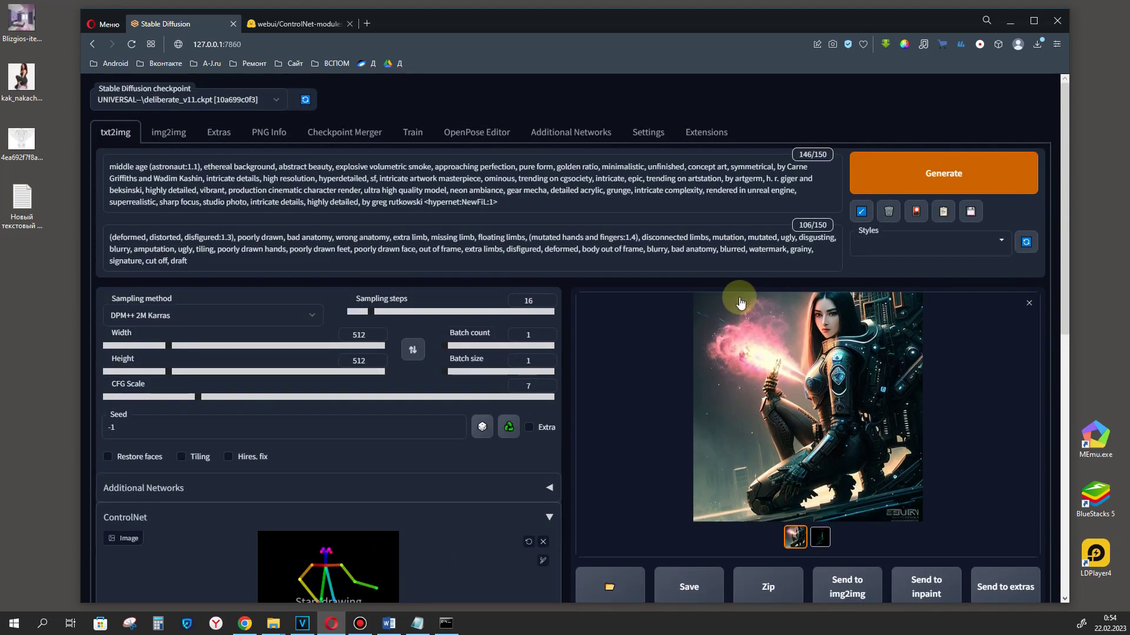
pyautogui.click(937, 183)
pyautogui.scroll(-4, 930, 553)
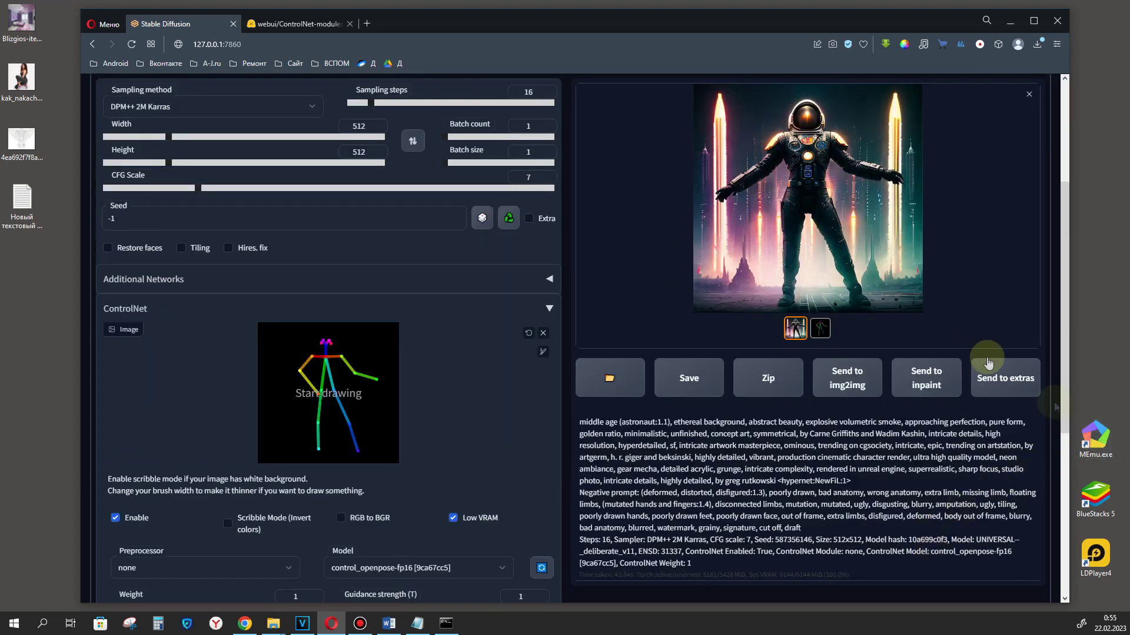
pyautogui.click(820, 328)
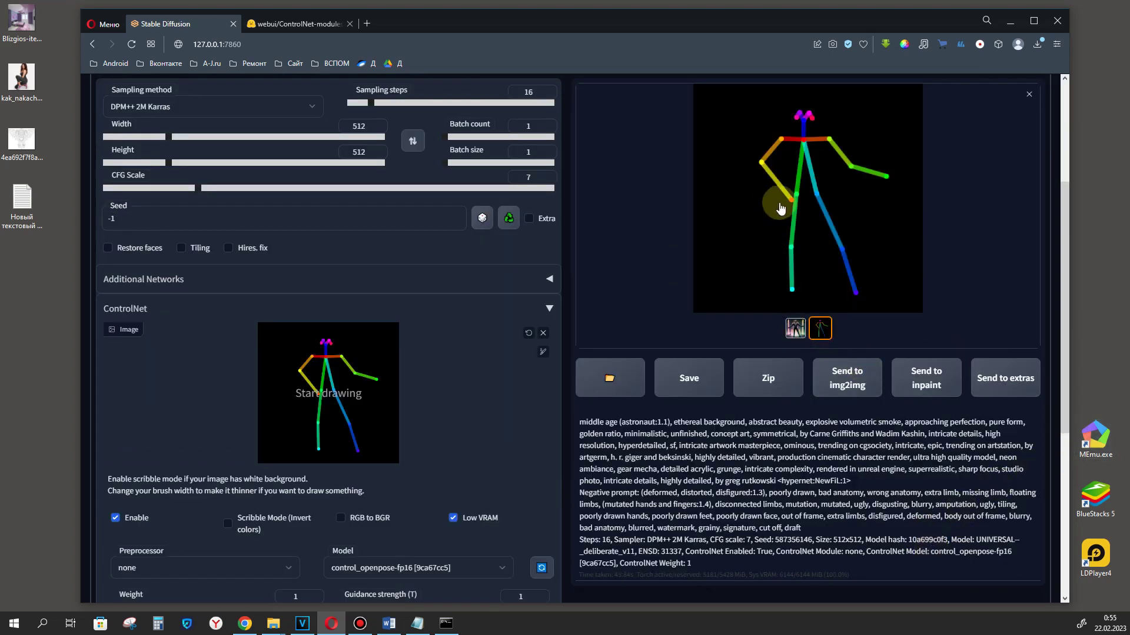
pyautogui.click(798, 333)
# Step: Generate another image from the same single-figure pose
pyautogui.scroll(4, 797, 333)
pyautogui.click(936, 147)
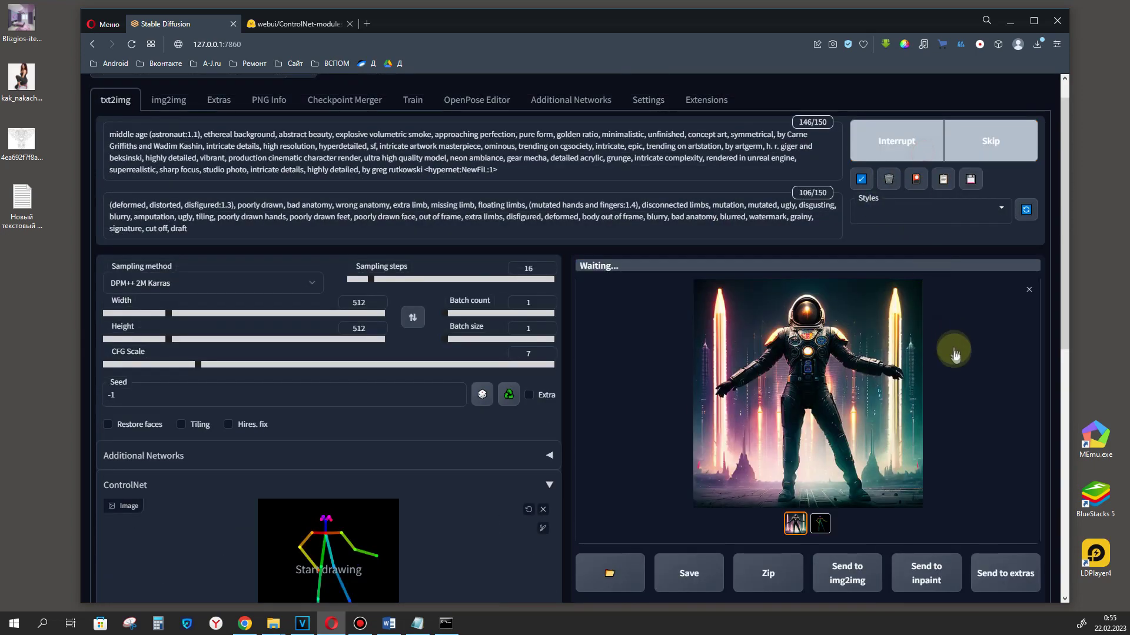
pyautogui.scroll(-4, 938, 443)
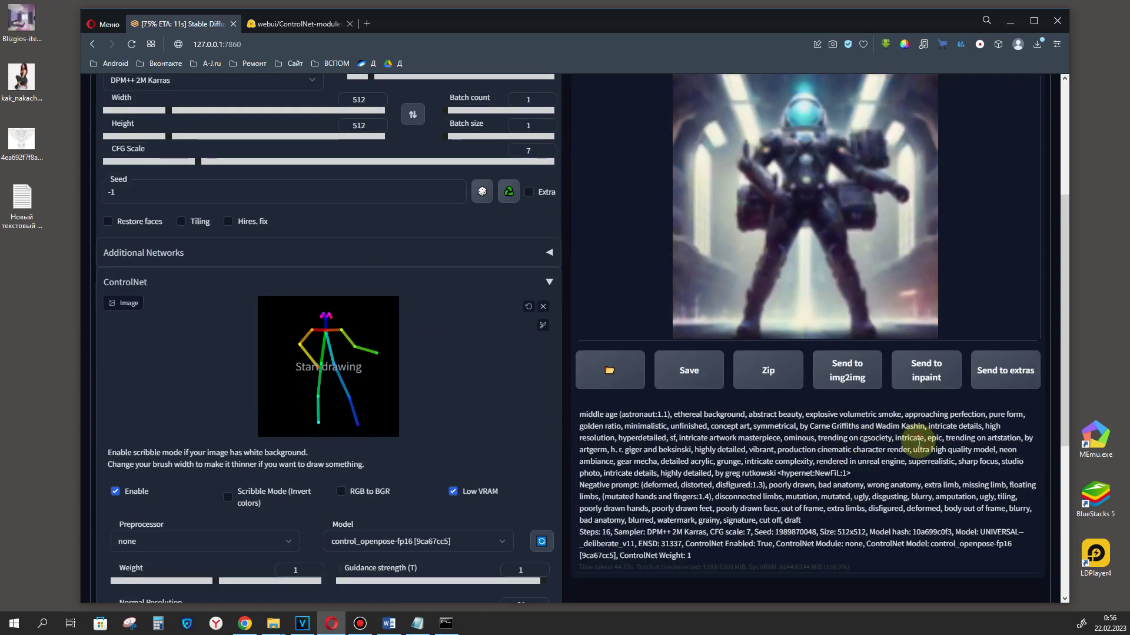
# Step: In the OpenPose Editor, shrink the posed skeleton and move it to the left half of the canvas
pyautogui.scroll(4, 918, 442)
pyautogui.click(471, 131)
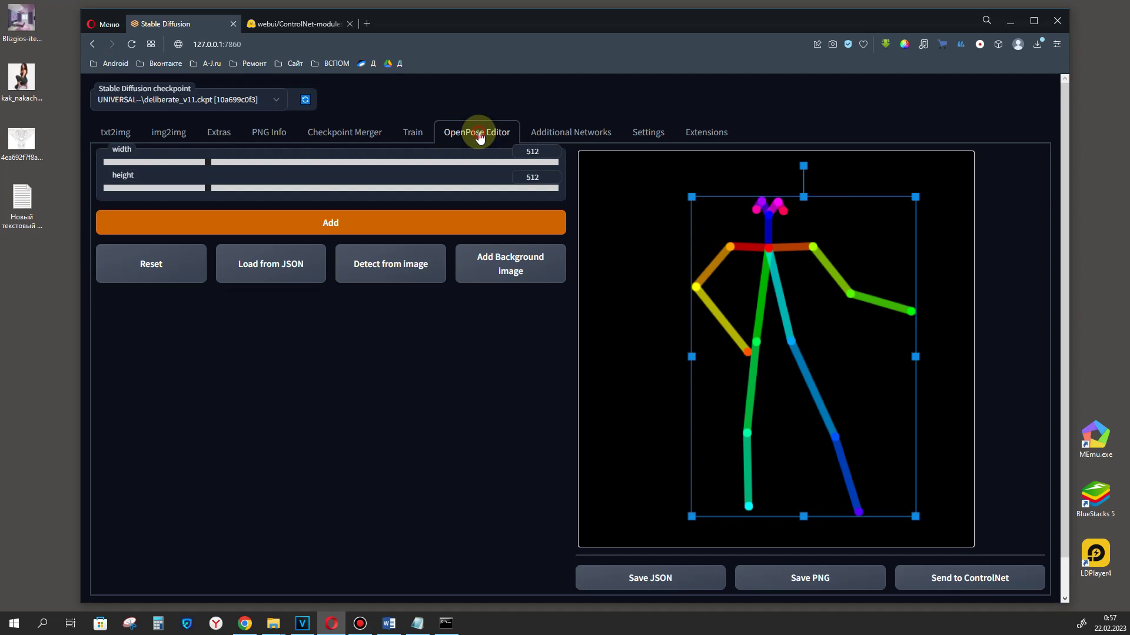
pyautogui.moveTo(691, 197); pyautogui.dragTo(724, 244)
pyautogui.moveTo(825, 438); pyautogui.dragTo(692, 444)
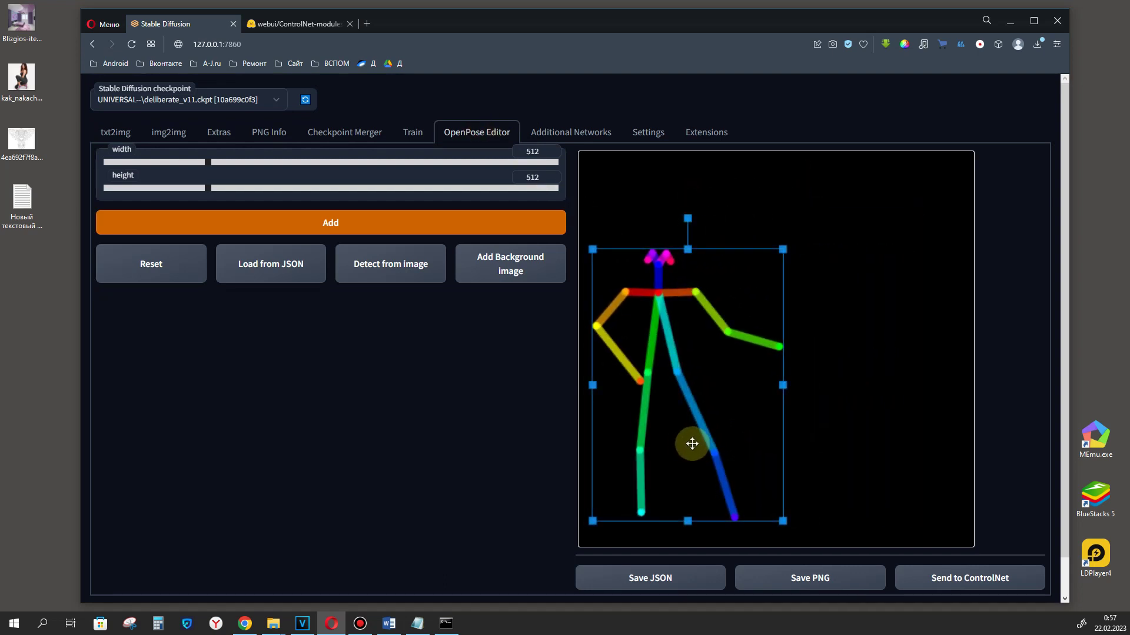
# Step: Add a second skeleton, move it to the right half of the canvas and shrink it to match the first
pyautogui.click(360, 223)
pyautogui.moveTo(767, 402); pyautogui.dragTo(870, 416)
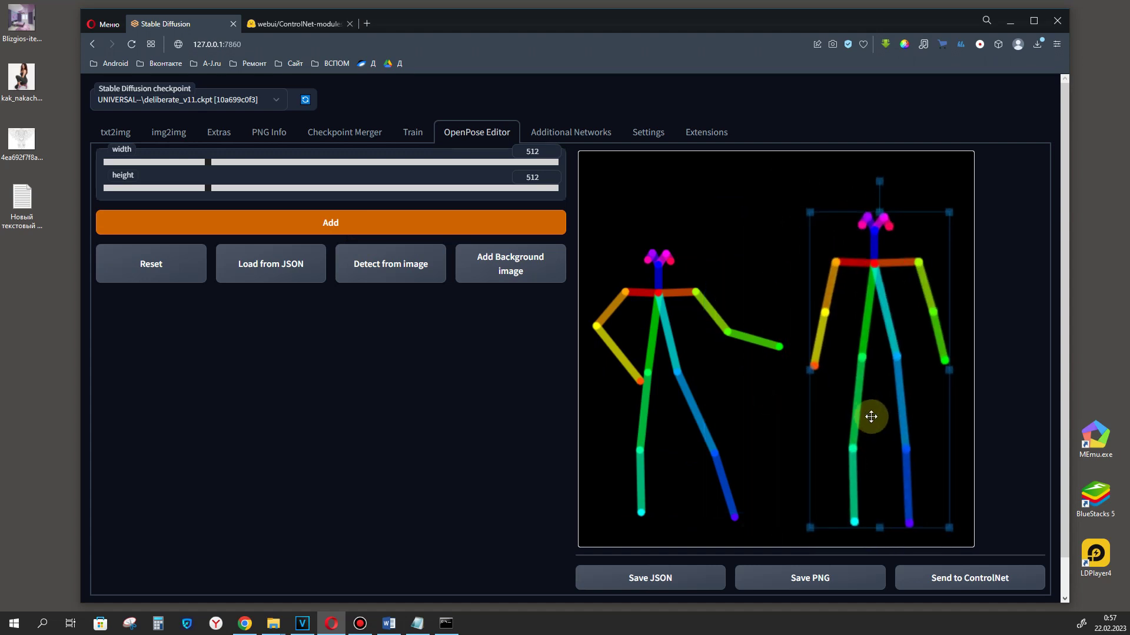
pyautogui.moveTo(806, 214); pyautogui.dragTo(834, 254)
pyautogui.moveTo(889, 408); pyautogui.dragTo(883, 395)
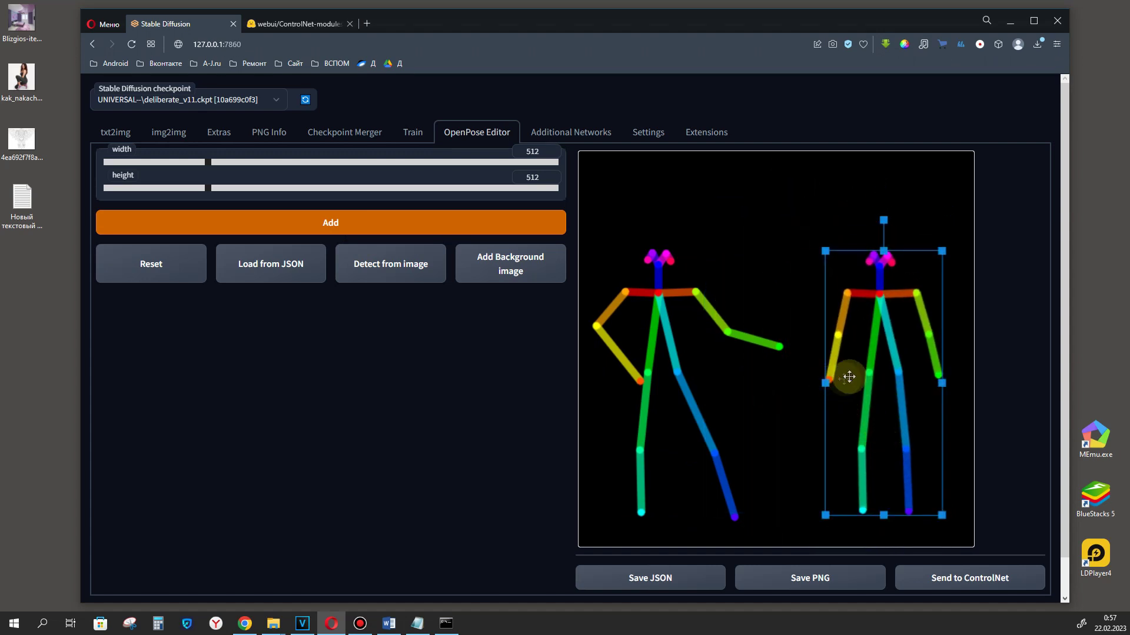
# Step: Stretch the second skeleton's orange-yellow arm toward the first figure's green hand and bend its green forearm inward to the hip
pyautogui.click(807, 388)
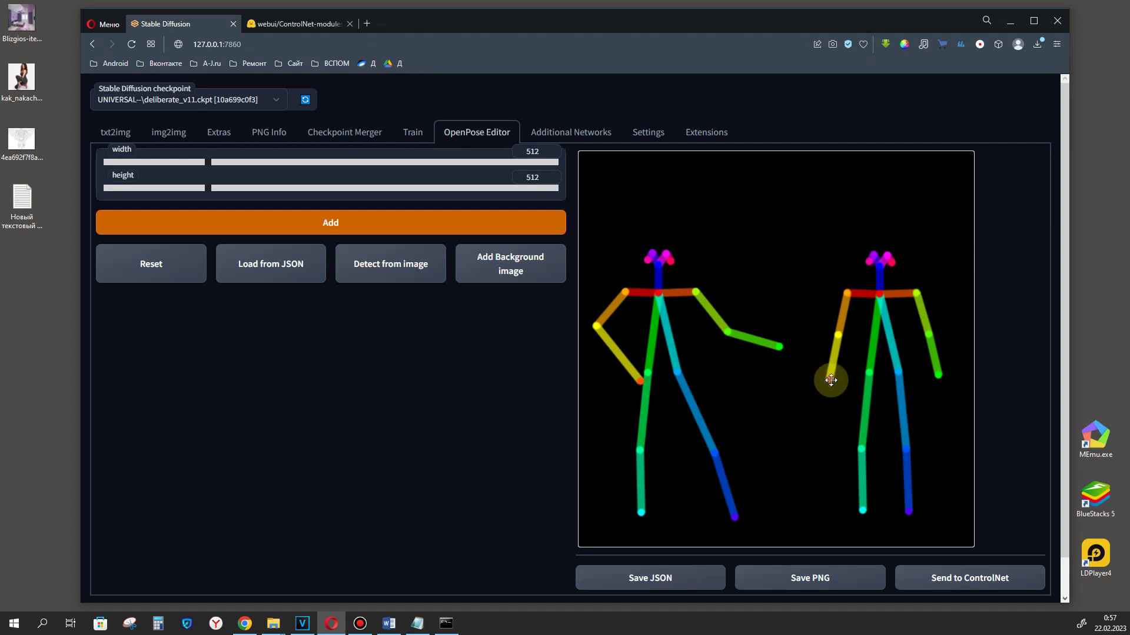
pyautogui.moveTo(827, 367); pyautogui.dragTo(768, 313)
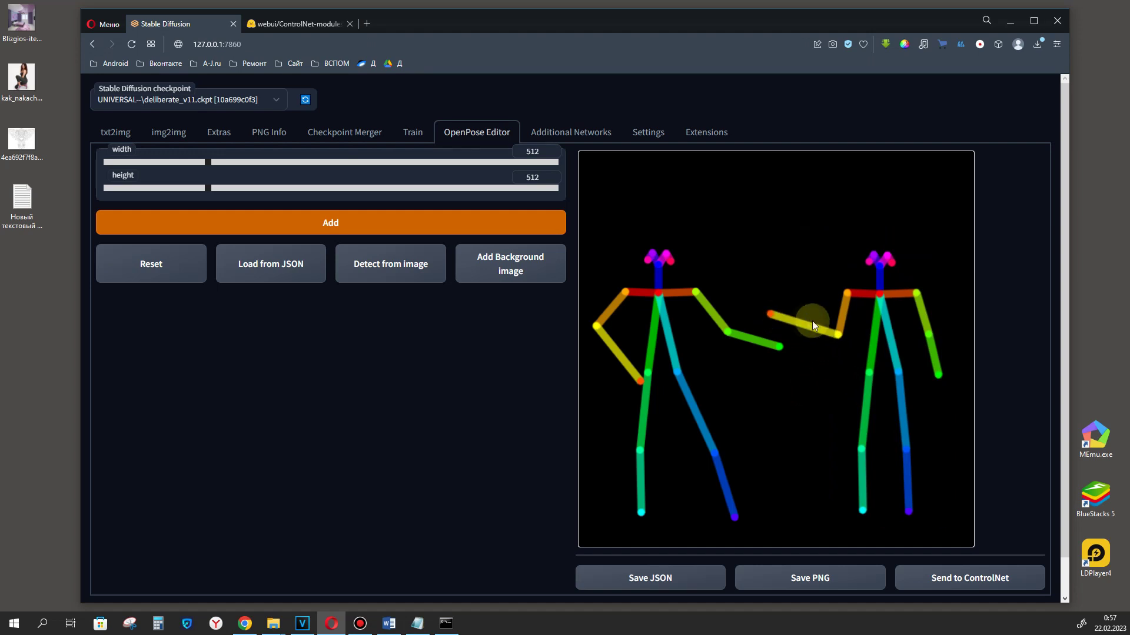
pyautogui.moveTo(838, 333)
pyautogui.mouseDown()
pyautogui.moveTo(817, 302)
pyautogui.moveTo(778, 333)
pyautogui.moveTo(819, 323)
pyautogui.mouseUp()
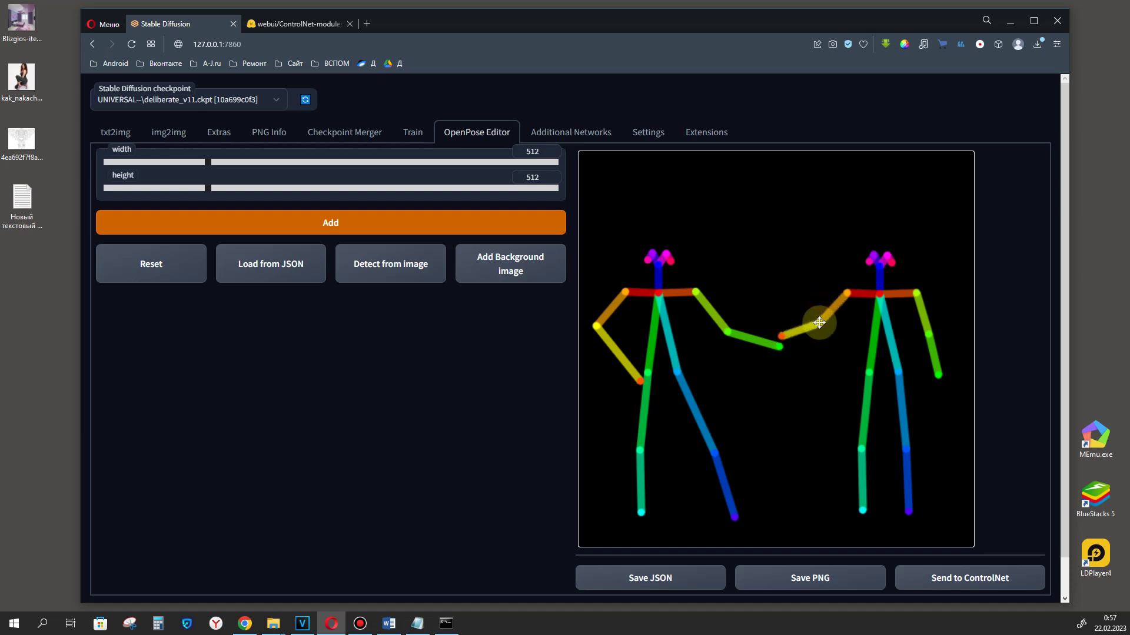
pyautogui.moveTo(938, 374); pyautogui.dragTo(918, 374)
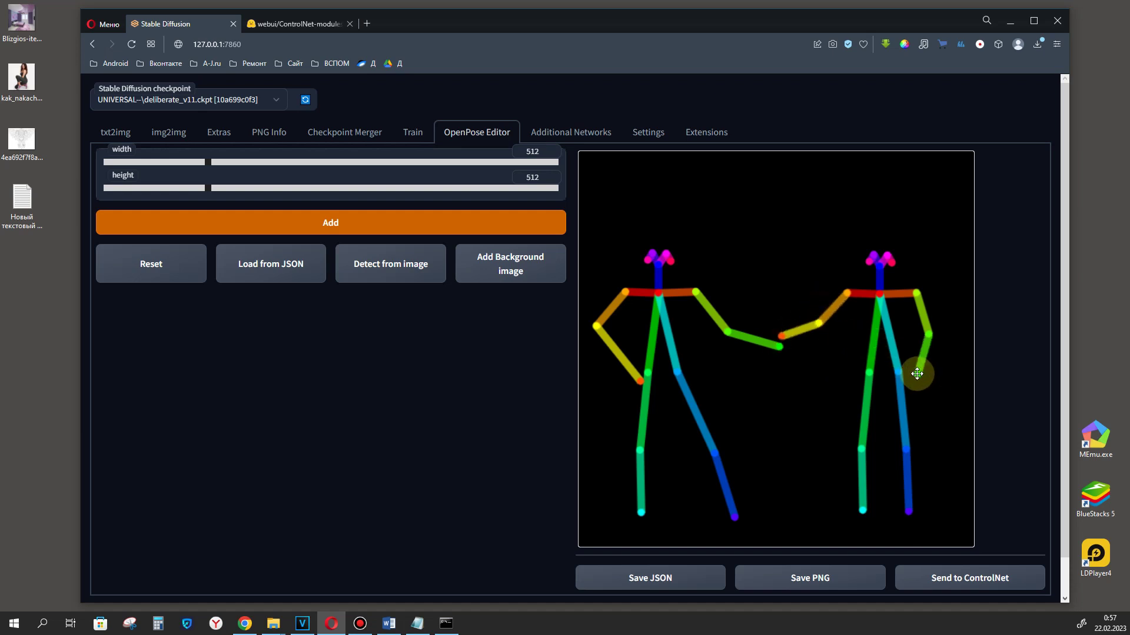
# Step: Send the two-figure pose to ControlNet and generate an image from it
pyautogui.click(951, 581)
pyautogui.scroll(-2, 925, 317)
pyautogui.scroll(1, 935, 300)
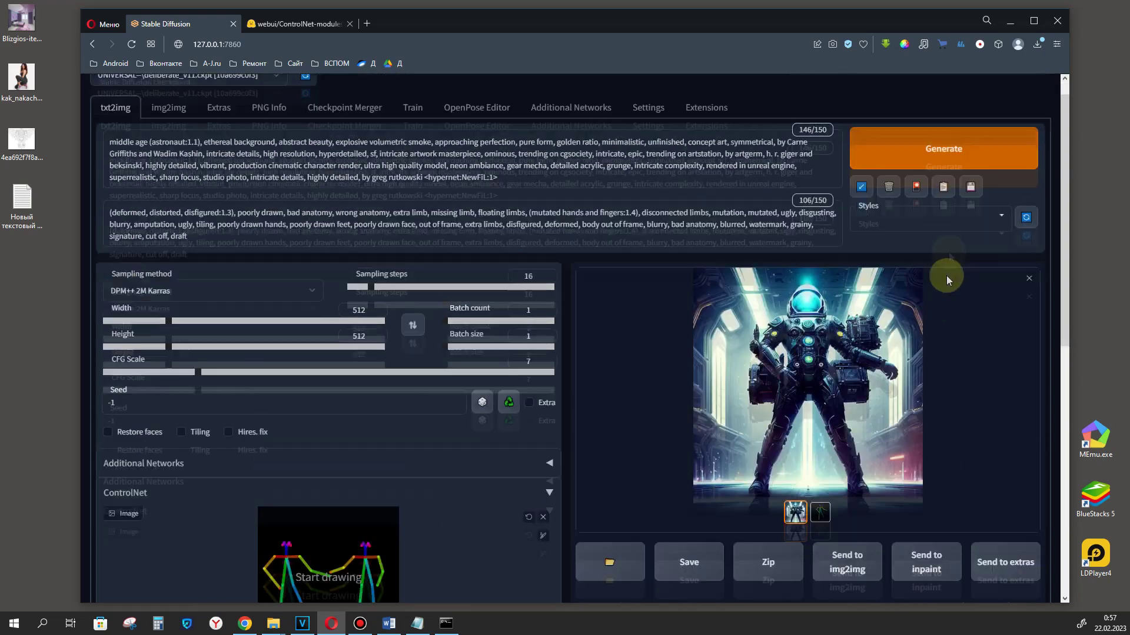
pyautogui.click(937, 167)
pyautogui.scroll(-1, 944, 330)
pyautogui.scroll(-2, 881, 455)
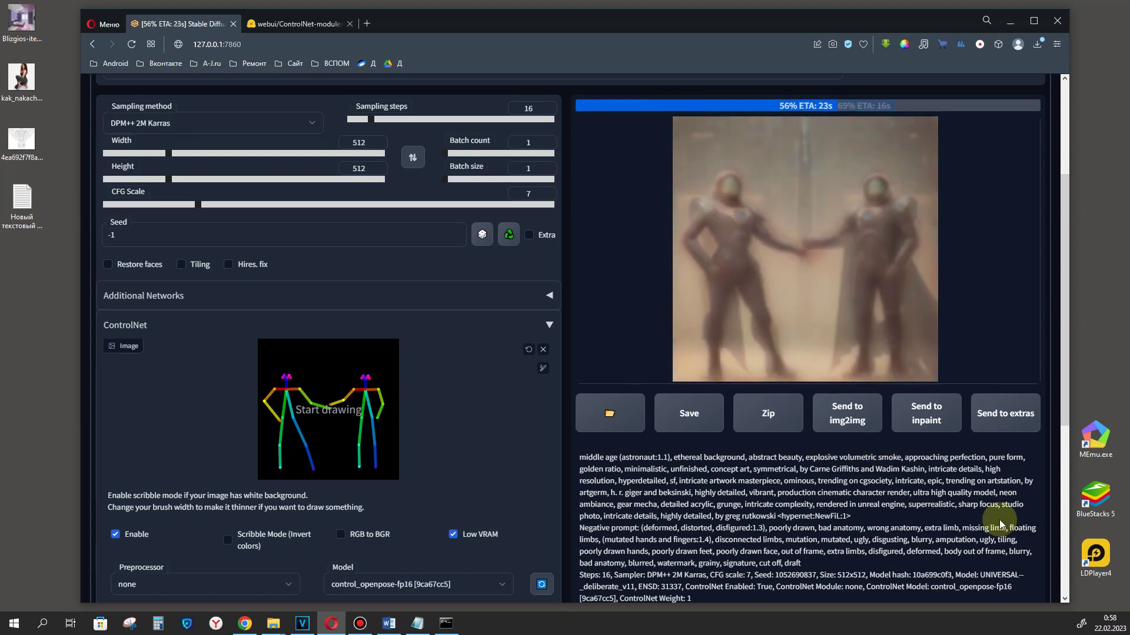
# Step: Inspect the generated two-figure image enlarged and compare it with its pose skeletons
pyautogui.click(799, 258)
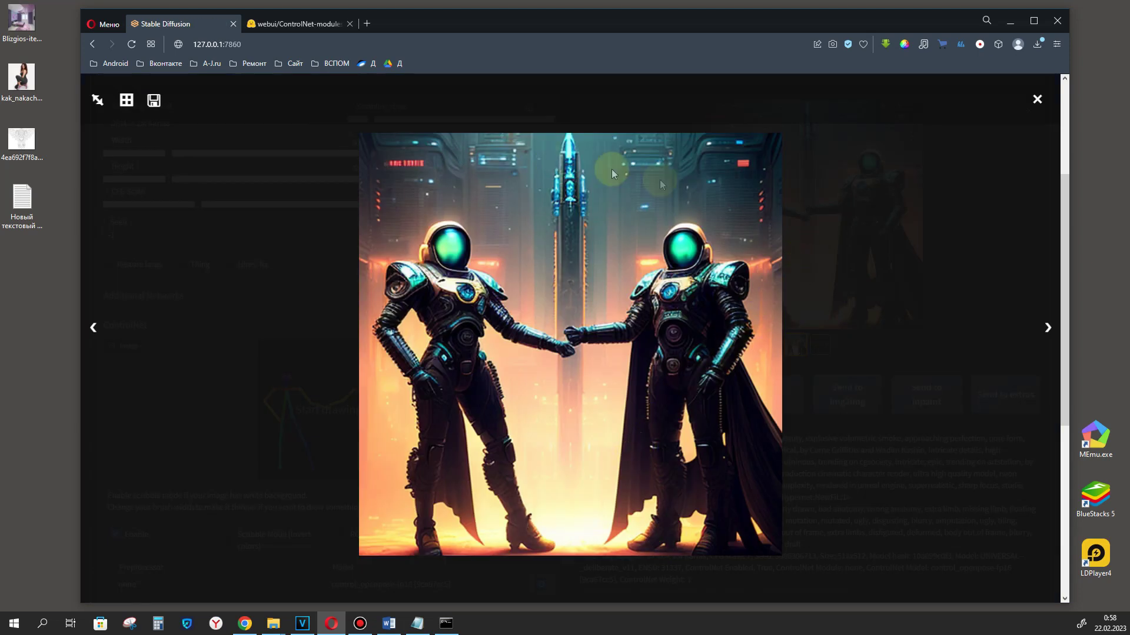
pyautogui.click(862, 398)
pyautogui.click(821, 346)
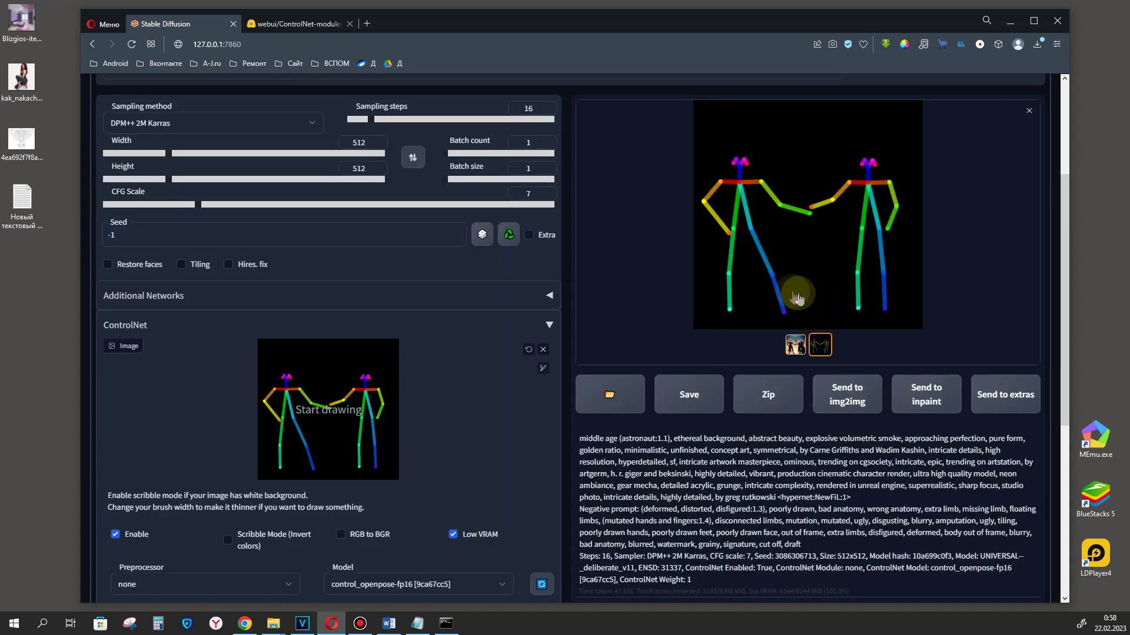
pyautogui.click(795, 345)
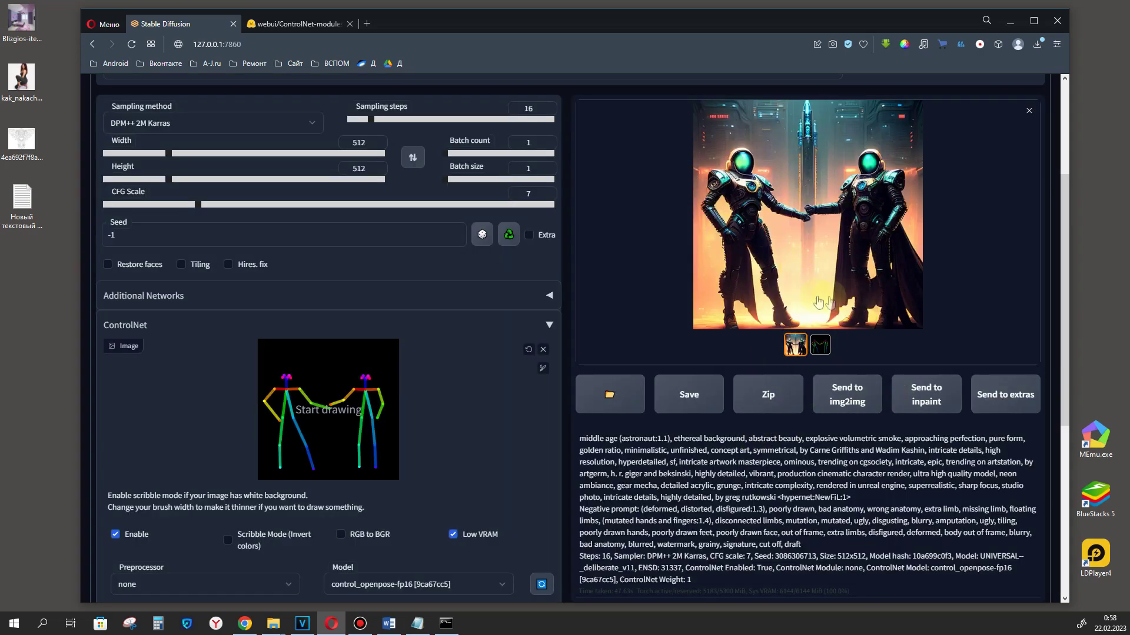
pyautogui.click(865, 243)
pyautogui.click(935, 337)
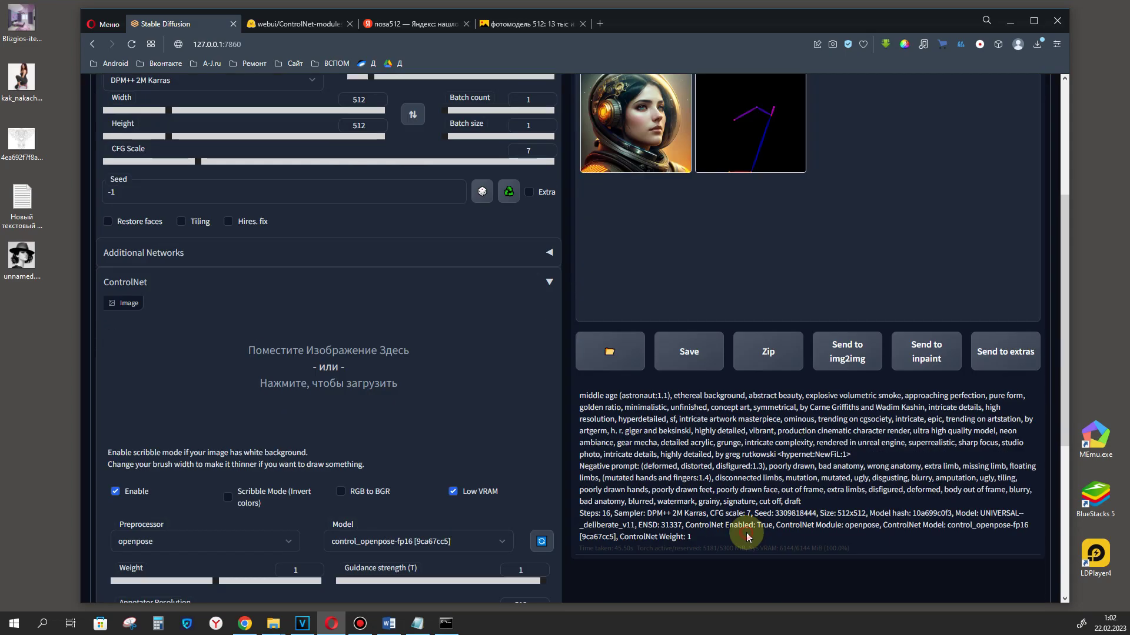
# Step: Choose openpose as the ControlNet preprocessor and control_openpose-fp16 [9ca67cc5] as the model
pyautogui.click(207, 542)
pyautogui.click(150, 469)
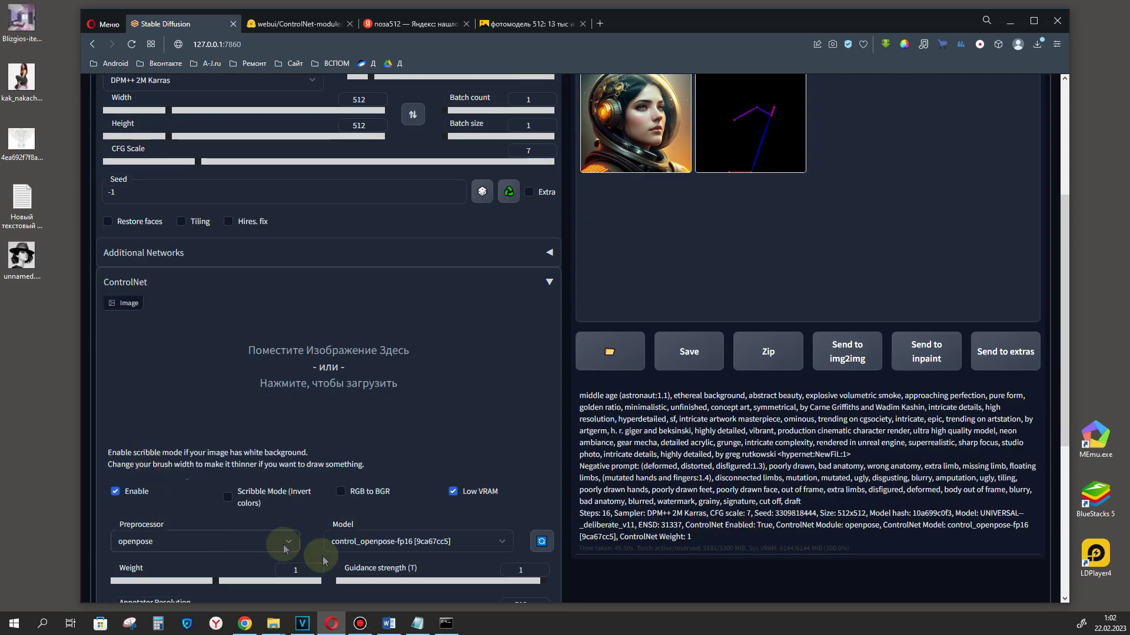
pyautogui.click(386, 542)
pyautogui.click(387, 469)
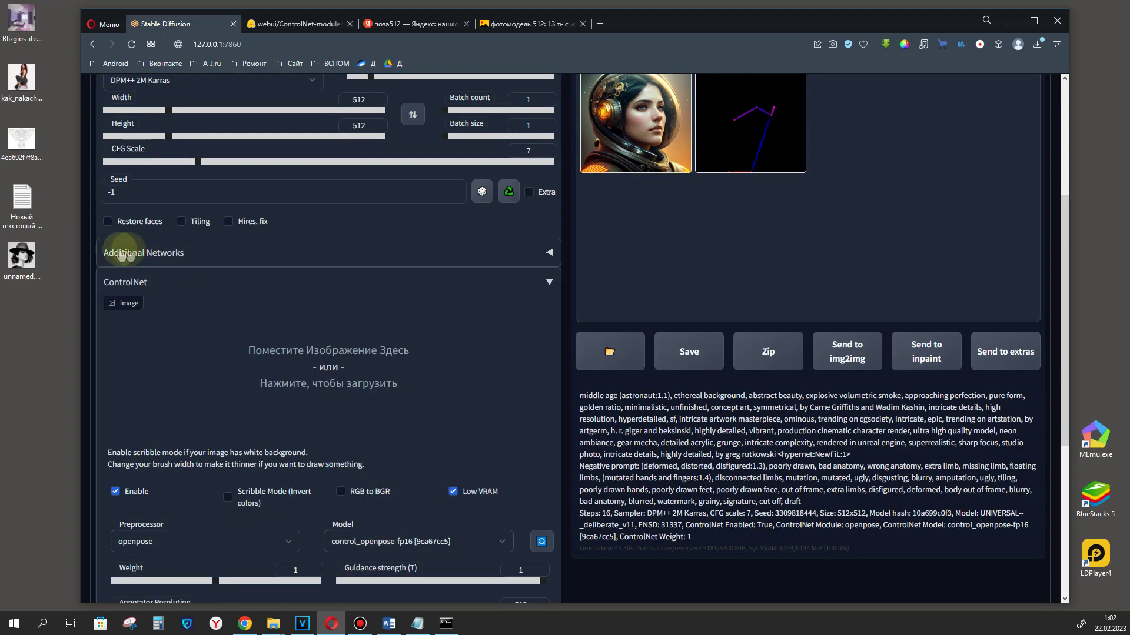
# Step: Load the black-and-white portrait of the woman in a hat from the desktop into ControlNet and generate an image
pyautogui.moveTo(21, 255); pyautogui.dragTo(327, 366)
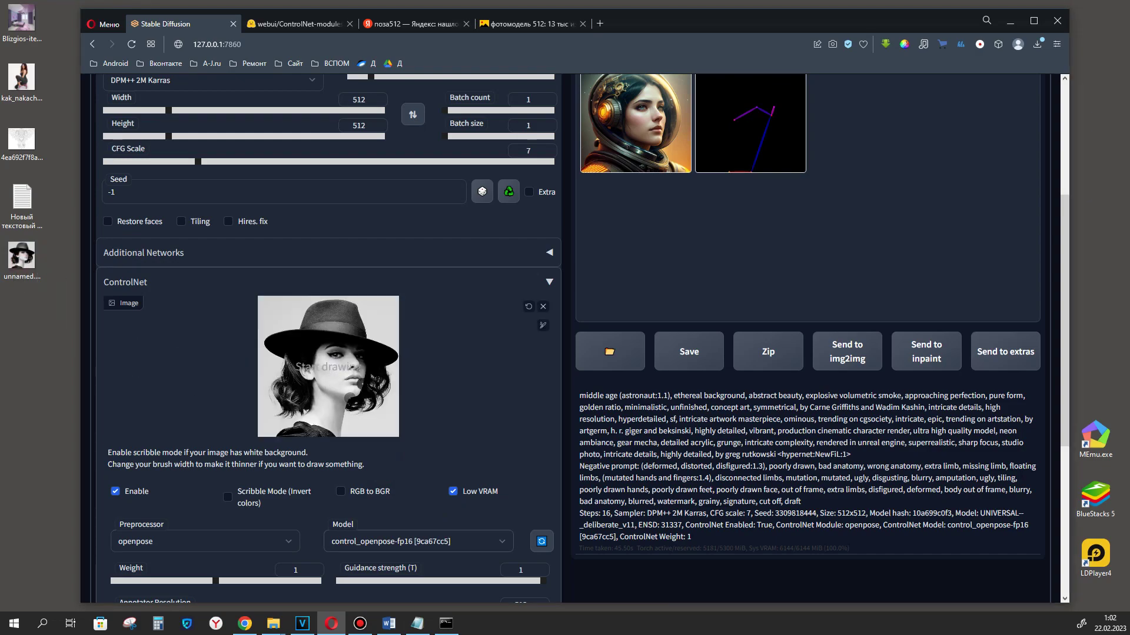
pyautogui.scroll(-4, 511, 447)
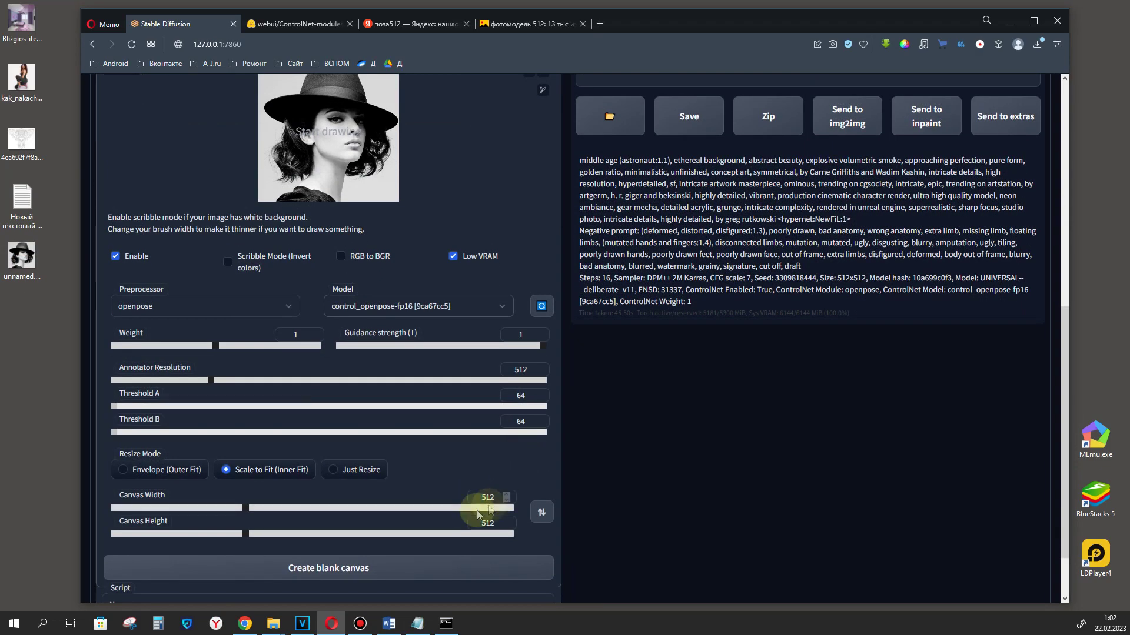
pyautogui.scroll(6, 500, 526)
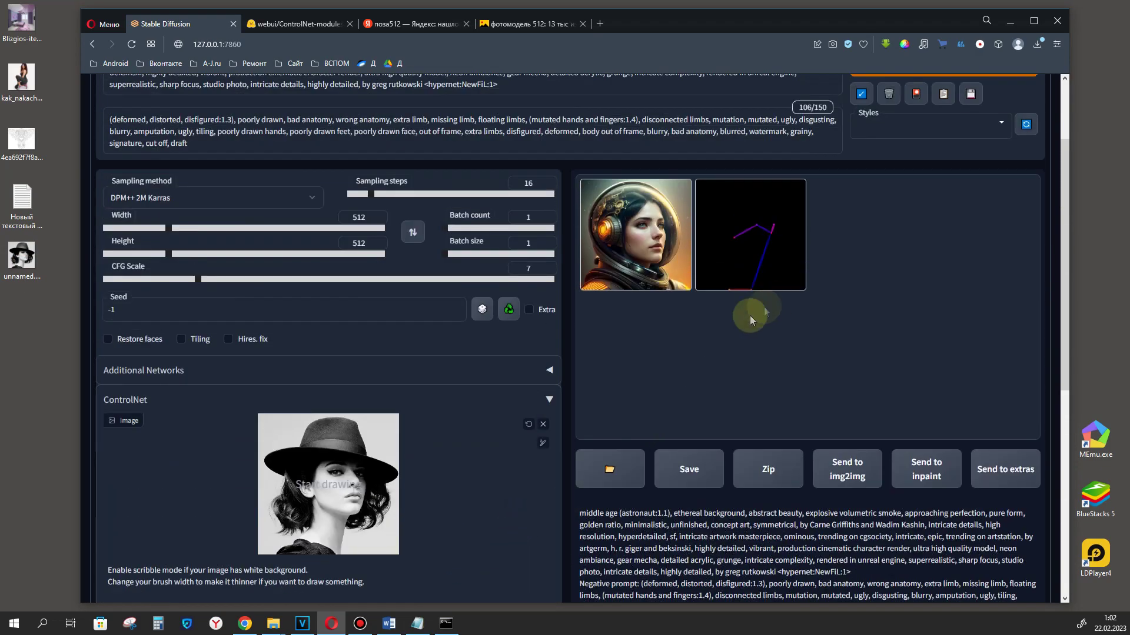
pyautogui.scroll(1, 711, 328)
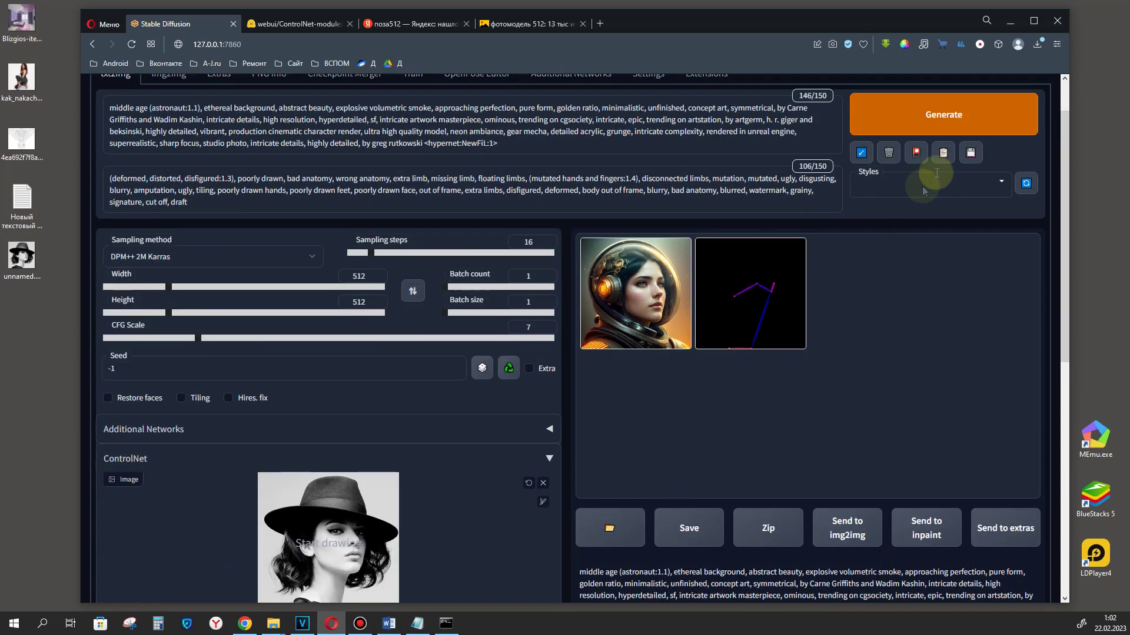
pyautogui.click(936, 116)
pyautogui.scroll(-1, 887, 285)
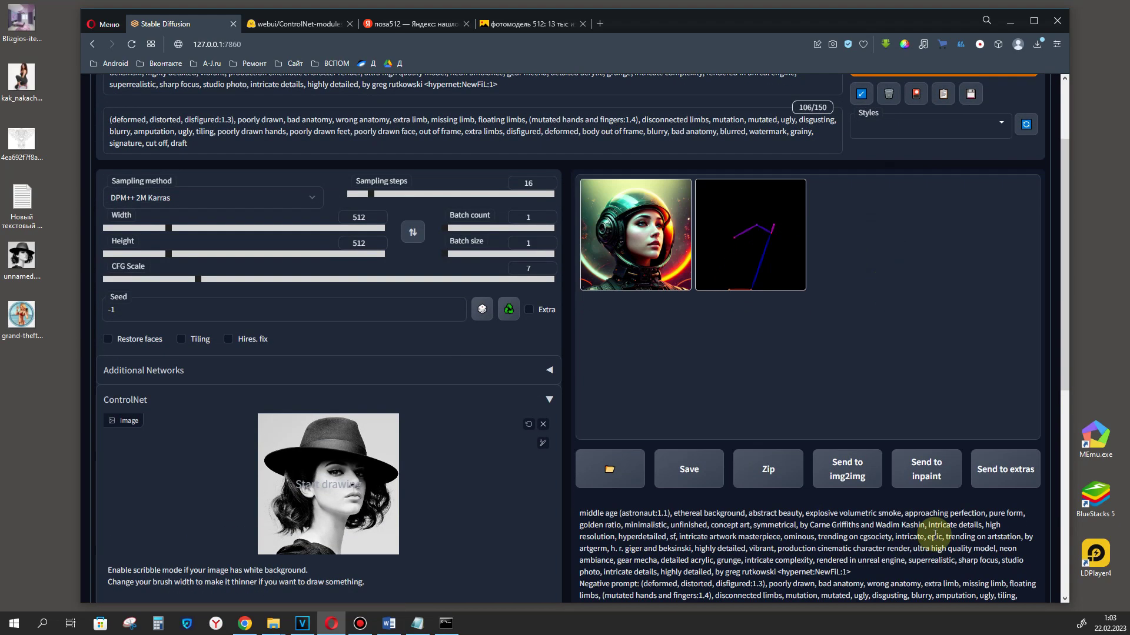
# Step: View the image generated from the hat portrait and its detected pose skeleton
pyautogui.click(658, 251)
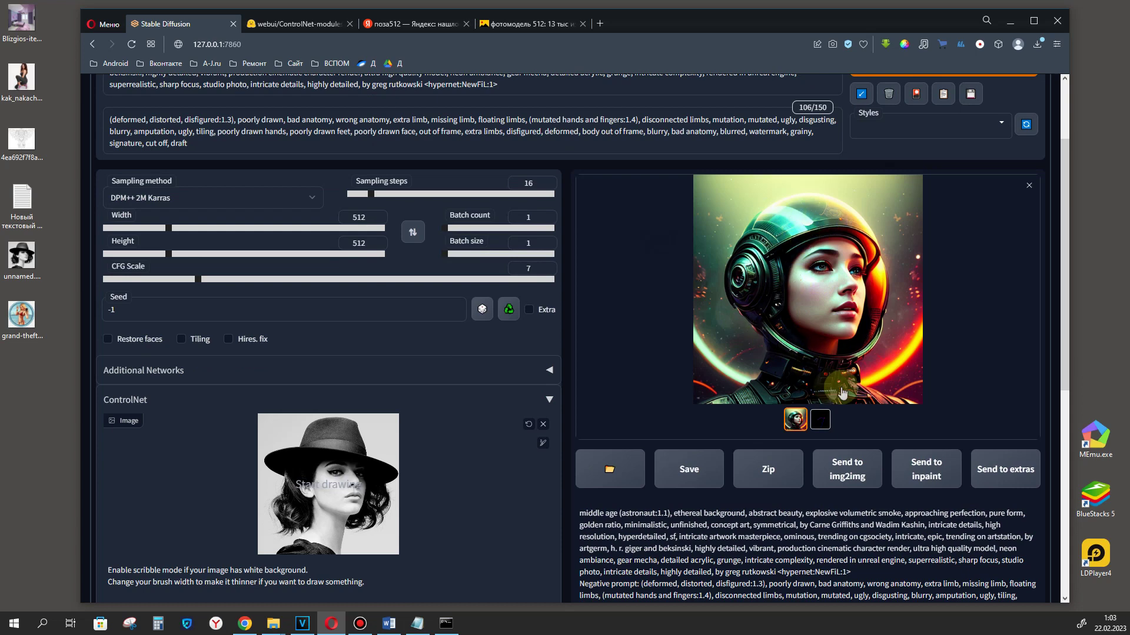
pyautogui.click(821, 421)
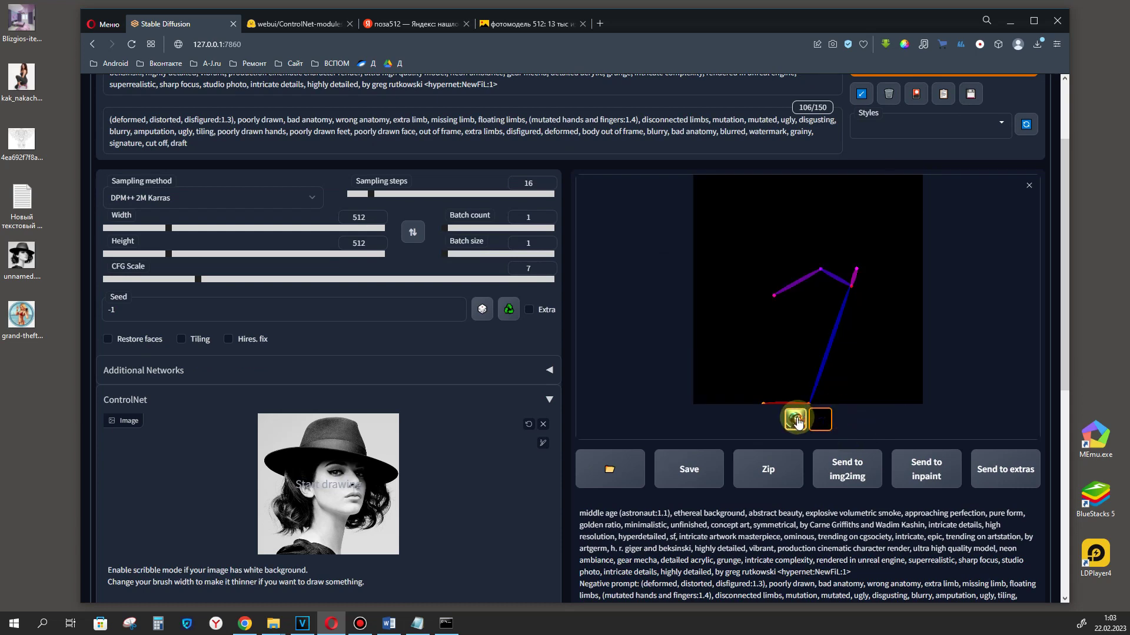
pyautogui.click(795, 420)
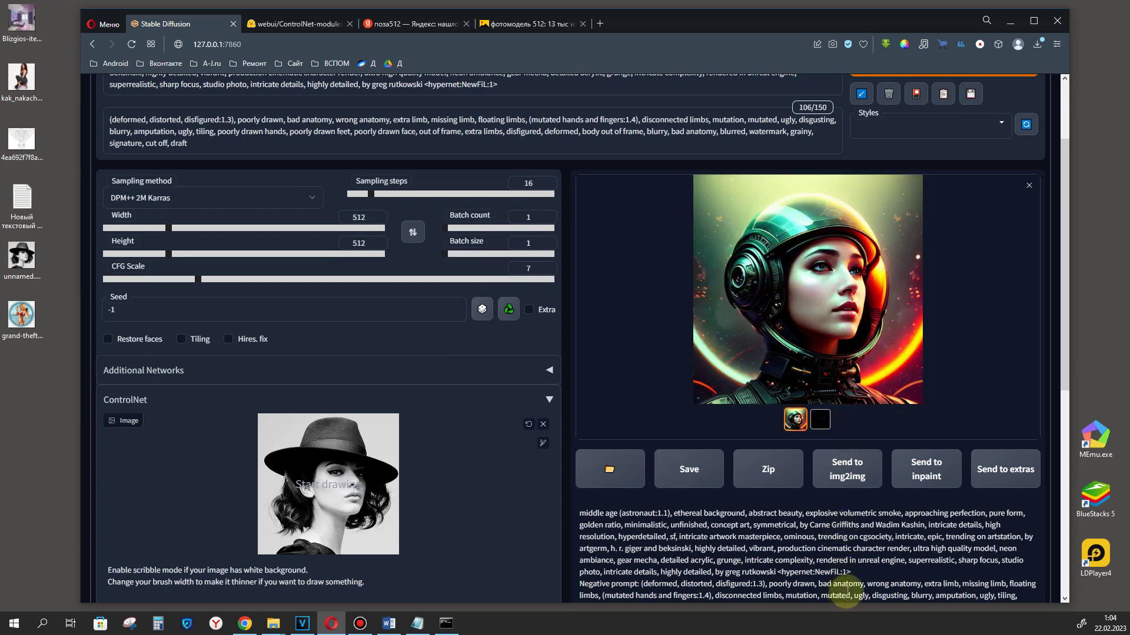
# Step: Replace the ControlNet reference image with the grand-theft picture from the desktop
pyautogui.moveTo(22, 315); pyautogui.dragTo(381, 488)
pyautogui.scroll(-2, 331, 530)
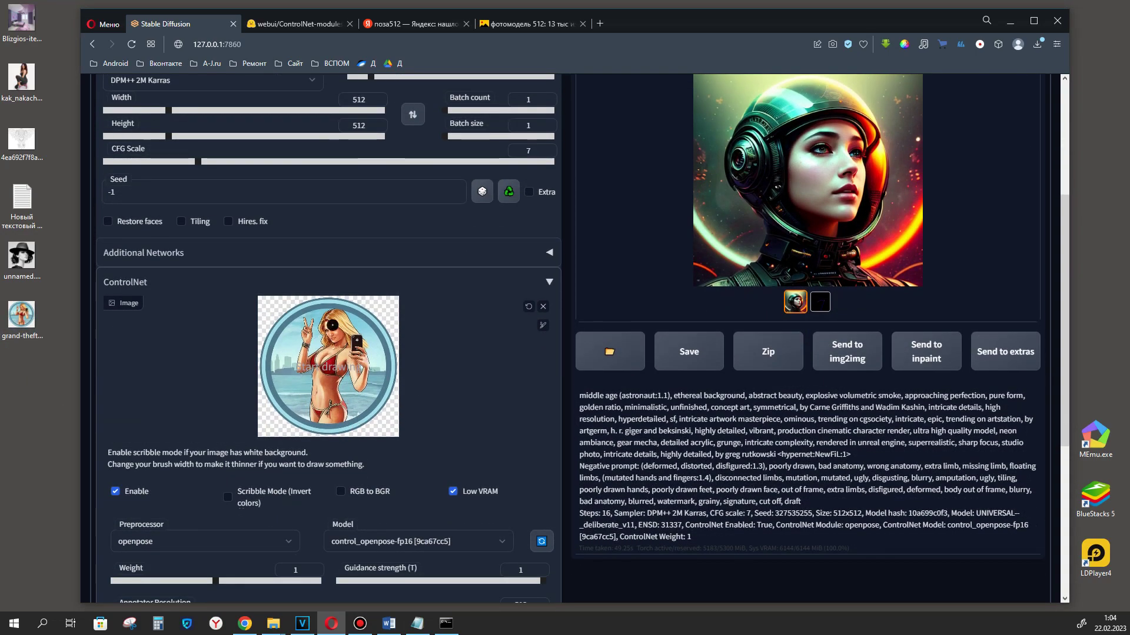
pyautogui.scroll(2, 866, 167)
pyautogui.scroll(2, 866, 167)
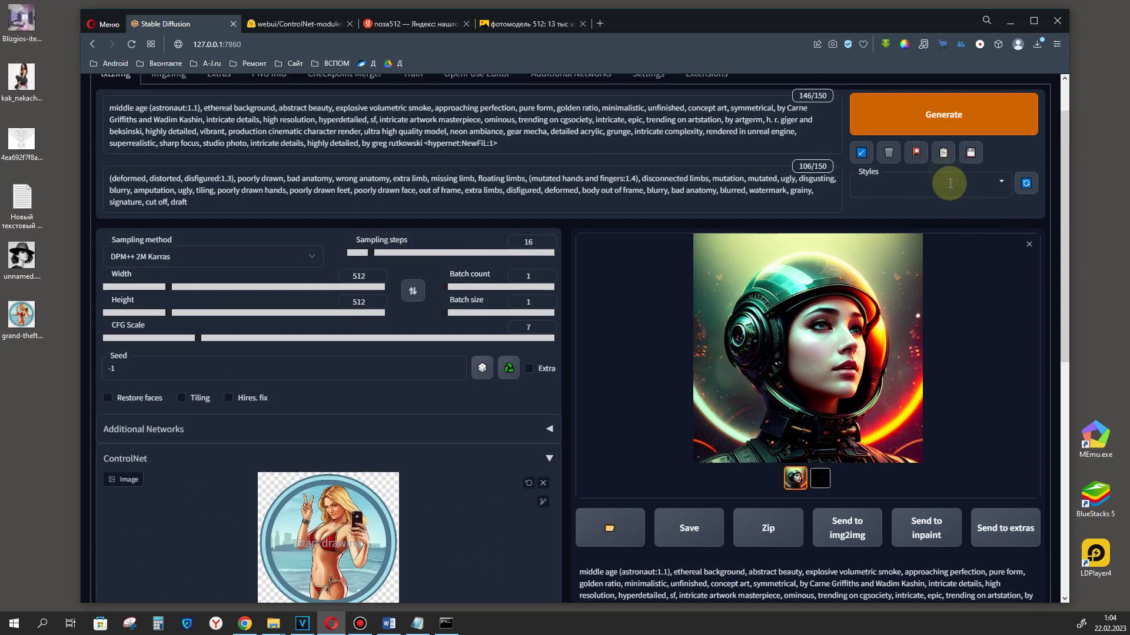
# Step: Generate an image using the grand-theft picture as the ControlNet pose reference
pyautogui.click(939, 117)
pyautogui.scroll(-2, 957, 381)
pyautogui.scroll(-1, 962, 441)
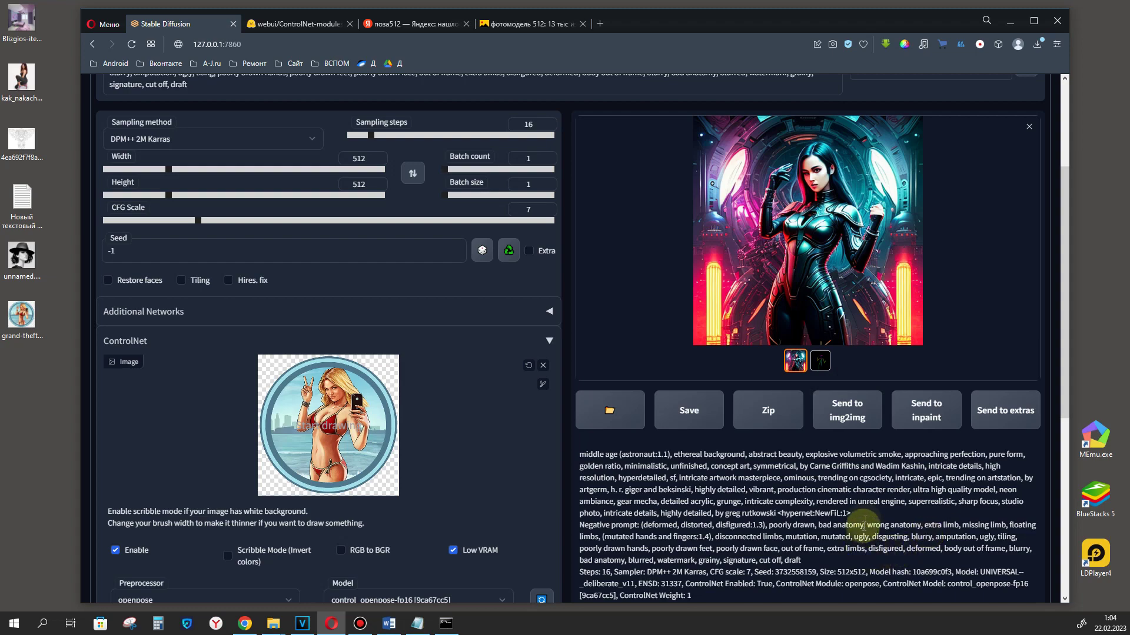
# Step: View the pose skeleton detected in the grand-theft picture and the enlarged image generated from it
pyautogui.click(824, 363)
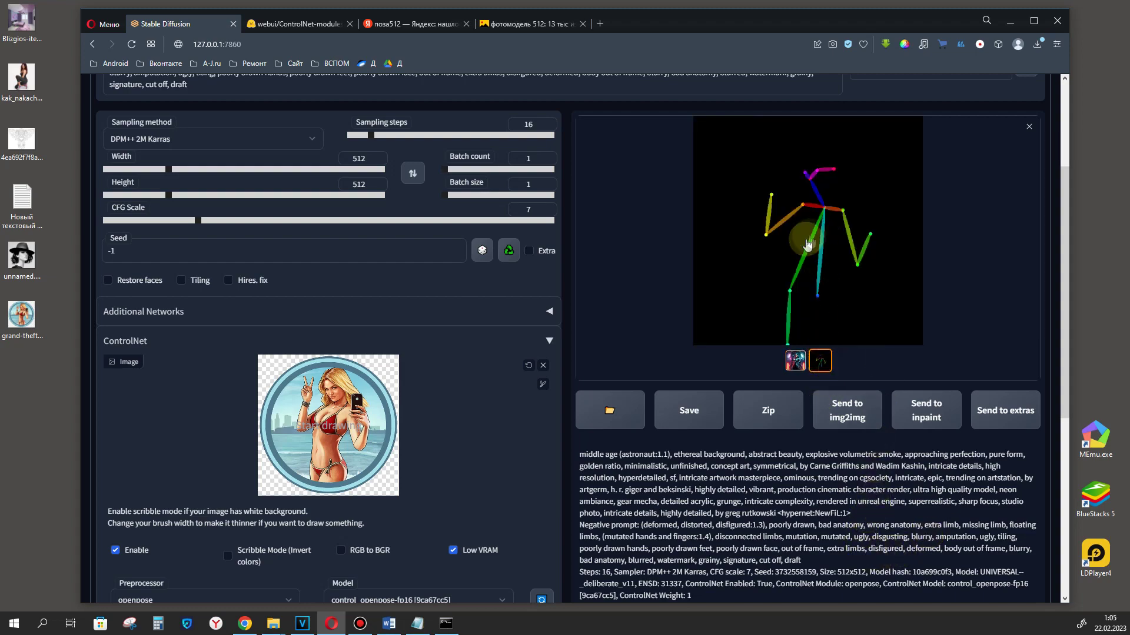
pyautogui.click(794, 362)
pyautogui.click(777, 270)
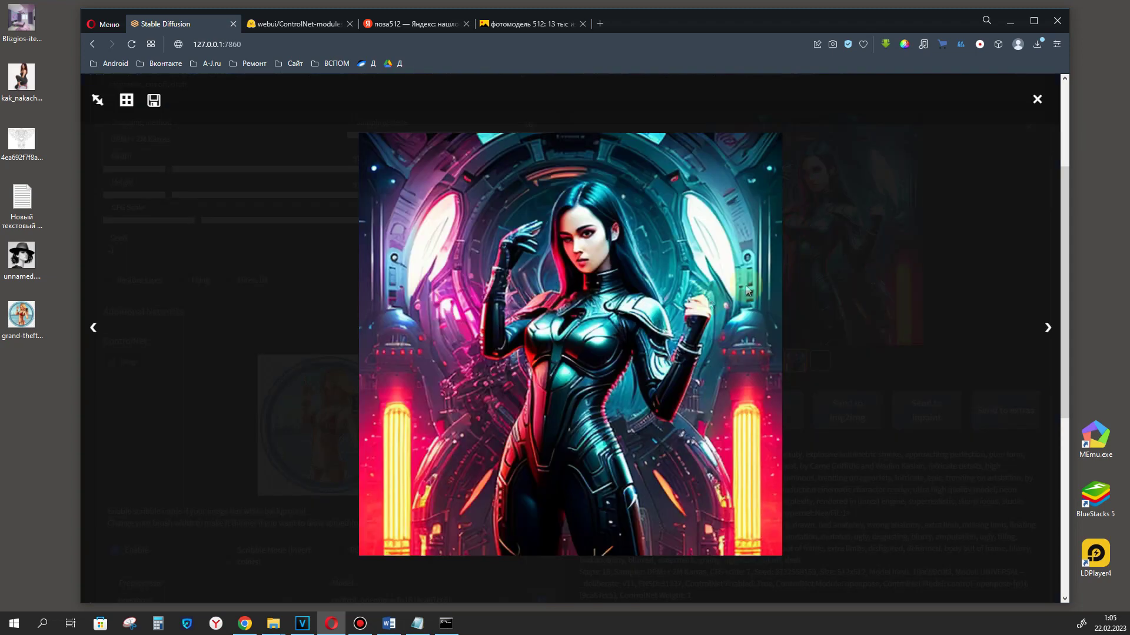
pyautogui.click(641, 321)
# Step: Load the desktop portrait of the woman in an orange beanie into ControlNet and generate an image
pyautogui.moveTo(22, 379); pyautogui.dragTo(329, 424)
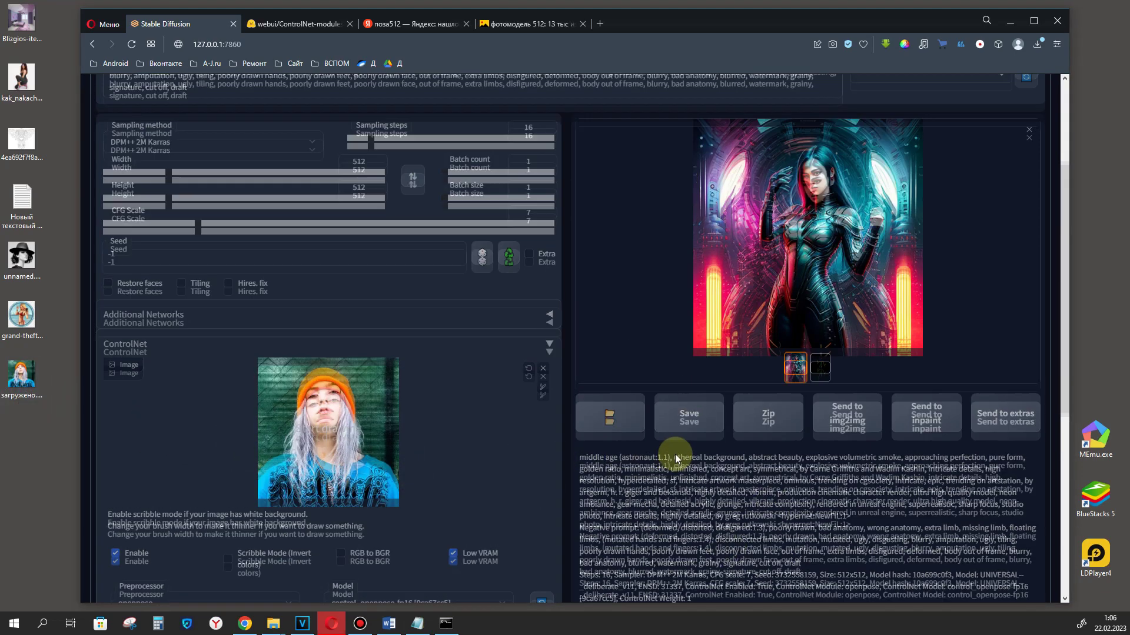
pyautogui.scroll(3, 675, 454)
pyautogui.click(919, 115)
pyautogui.scroll(-2, 846, 383)
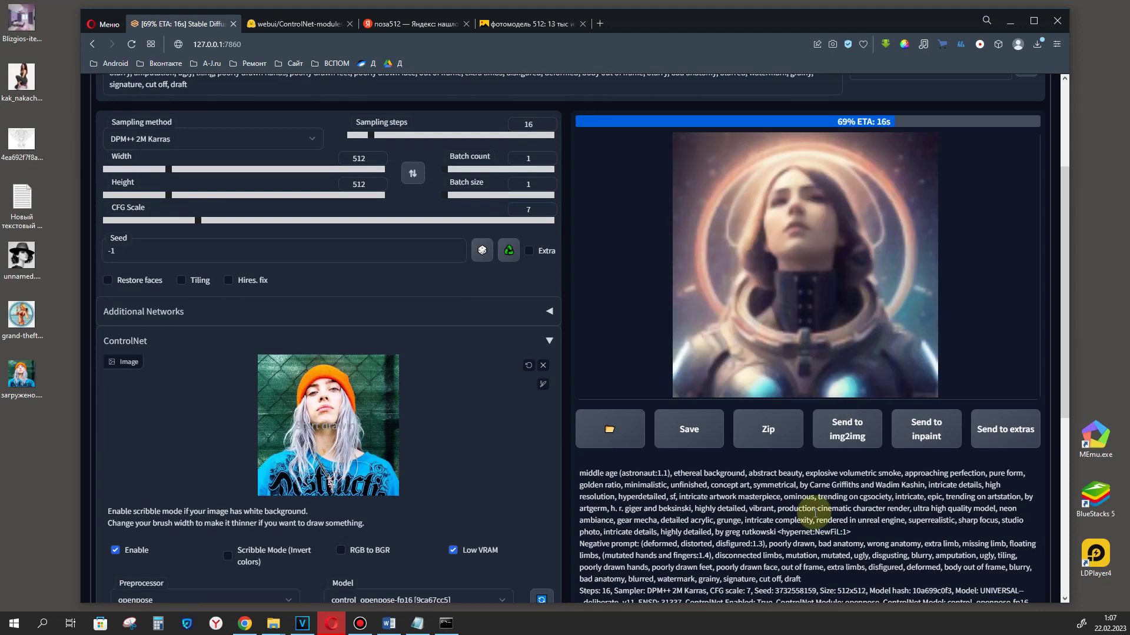
# Step: View the enlarged image generated from the orange-beanie portrait and its detected pose skeleton
pyautogui.click(779, 276)
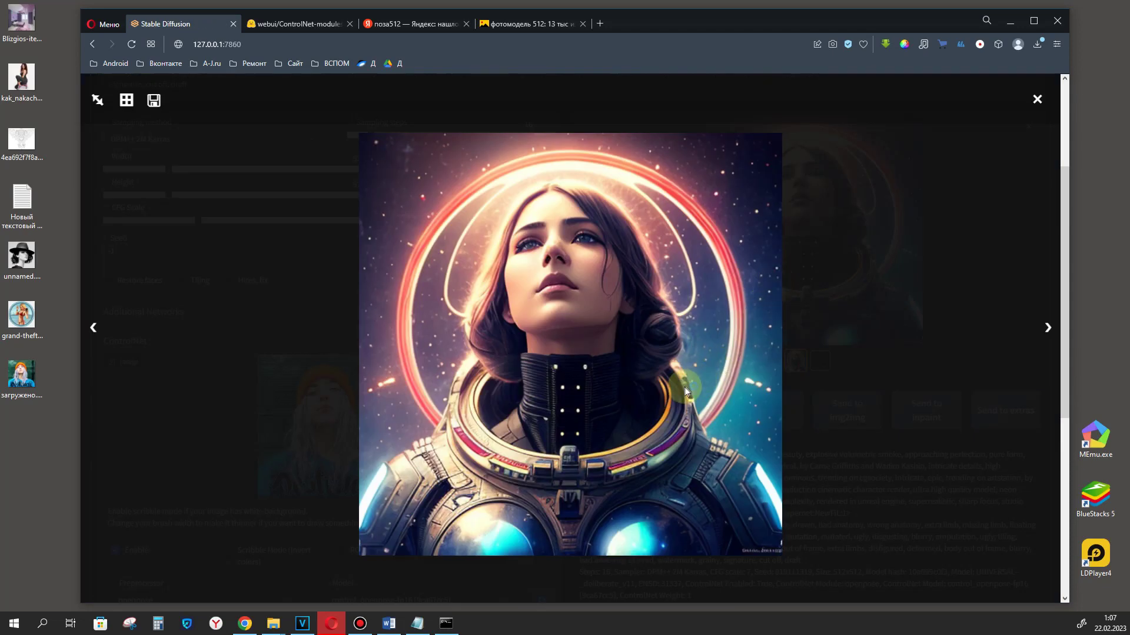
pyautogui.click(871, 344)
pyautogui.click(820, 360)
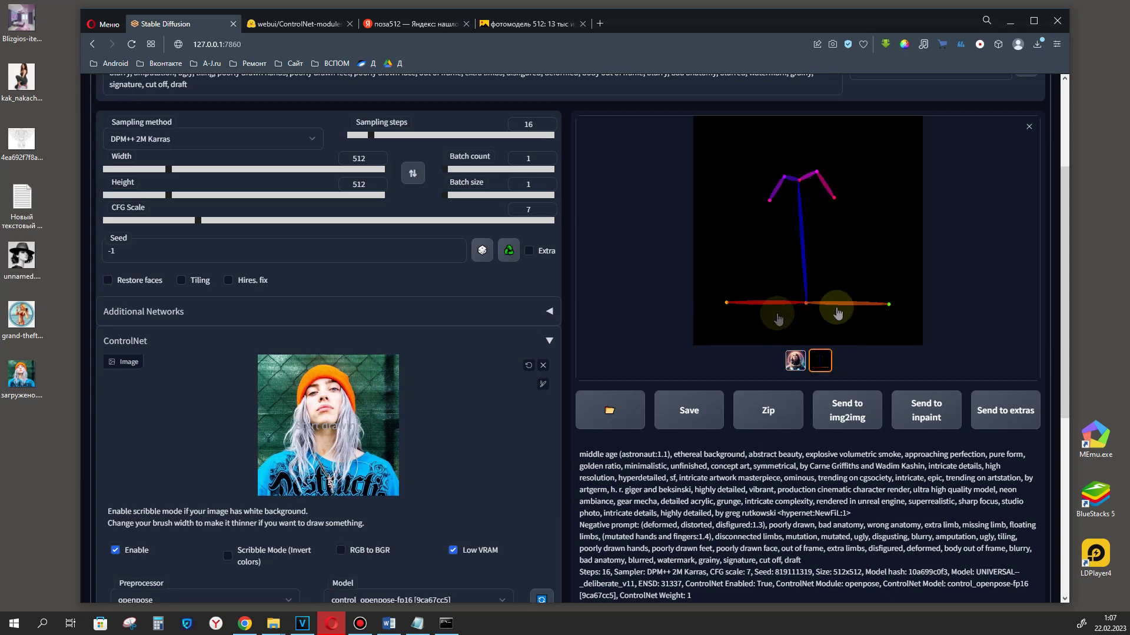
pyautogui.click(795, 360)
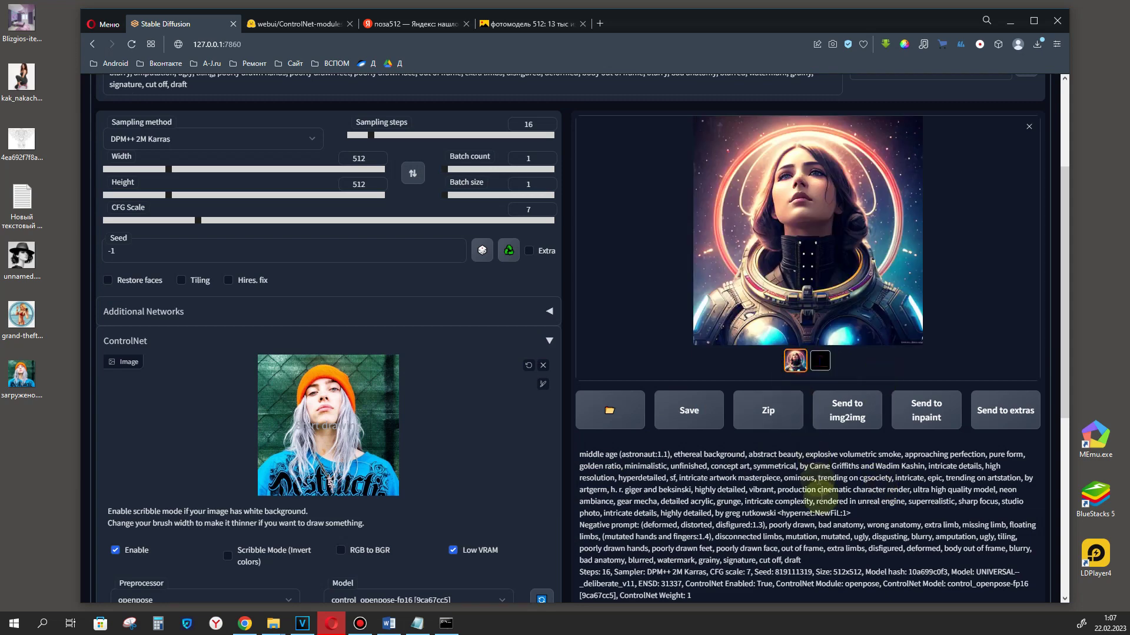
# Step: Load the desktop picture of the woman in sunglasses on a red background into ControlNet and generate an image
pyautogui.moveTo(20, 447); pyautogui.dragTo(329, 425)
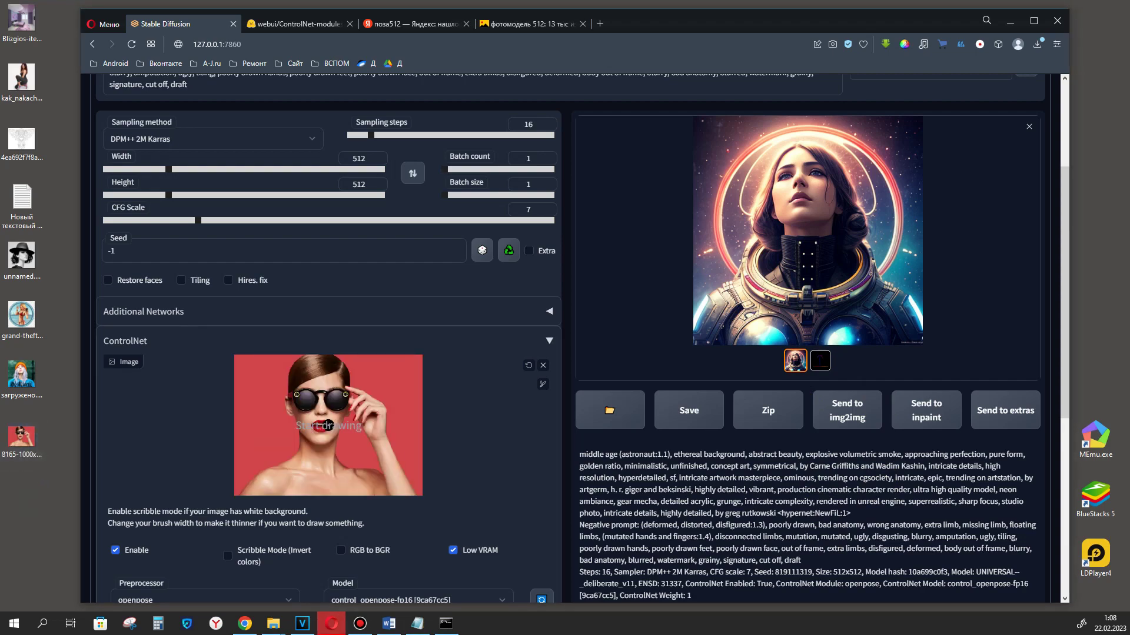
pyautogui.scroll(2, 735, 494)
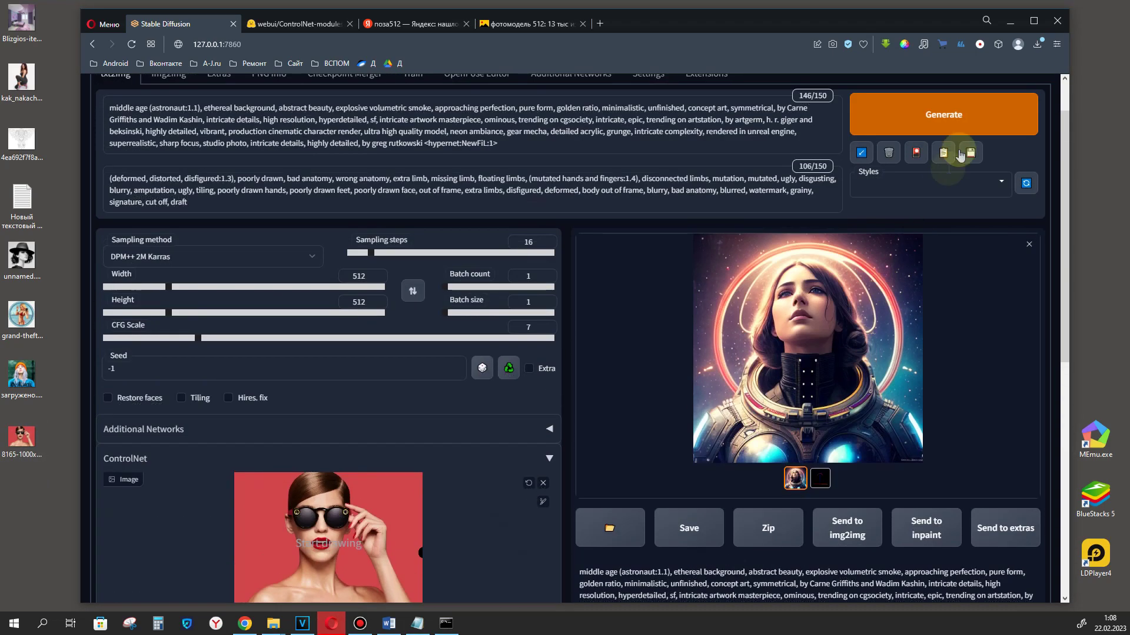
pyautogui.click(943, 114)
pyautogui.scroll(-2, 869, 462)
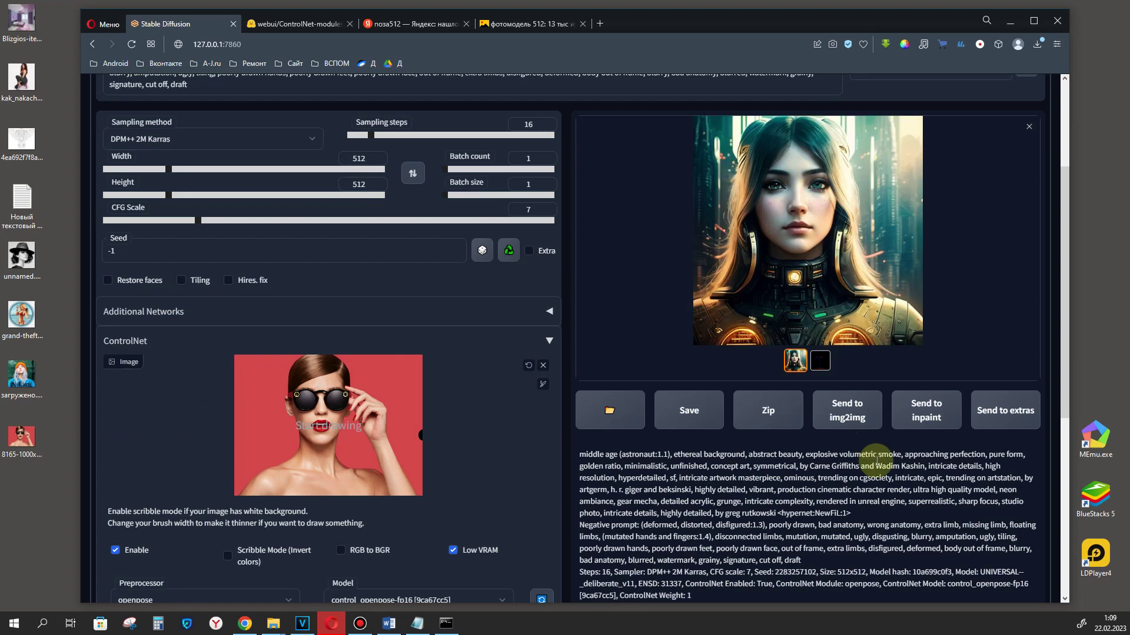
# Step: View the enlarged image generated from the sunglasses portrait and its detected pose skeleton
pyautogui.click(798, 300)
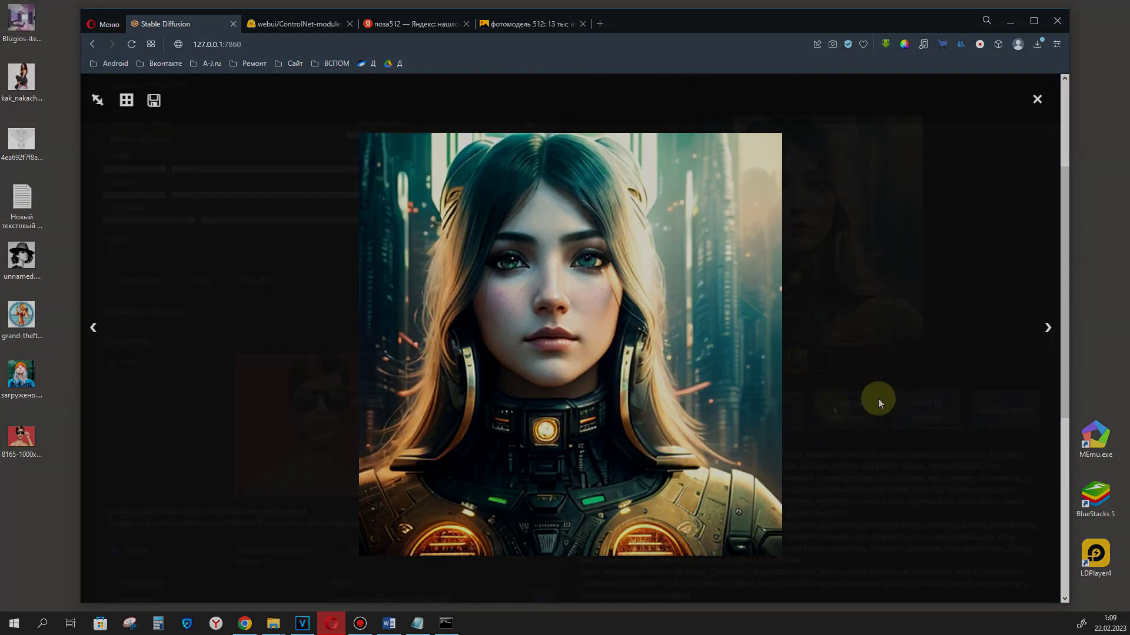
pyautogui.click(902, 363)
pyautogui.click(806, 369)
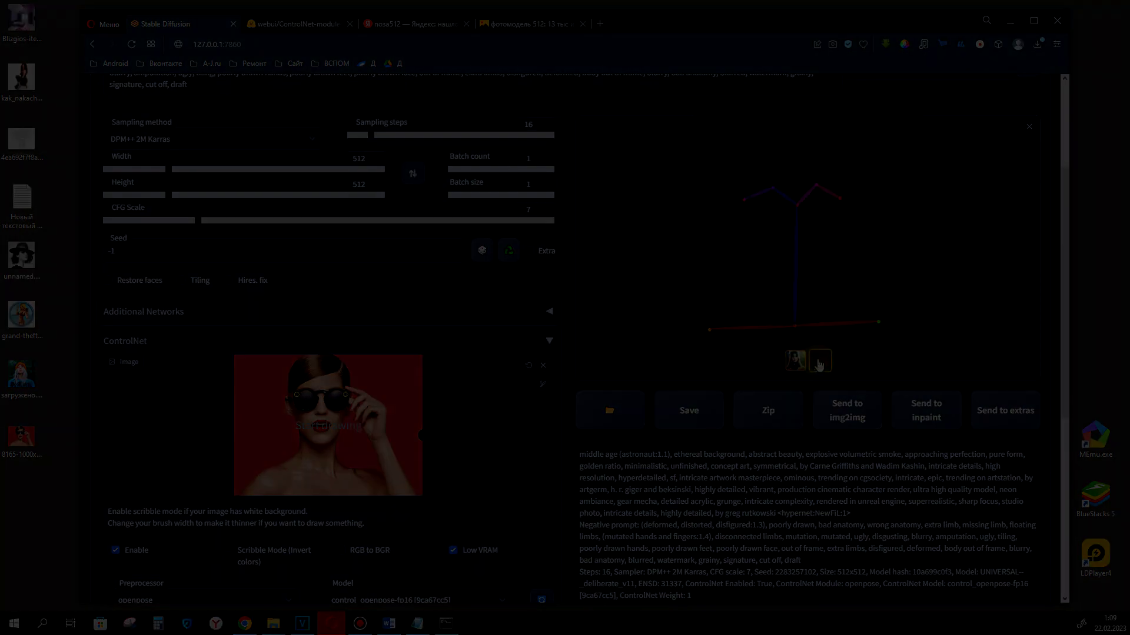